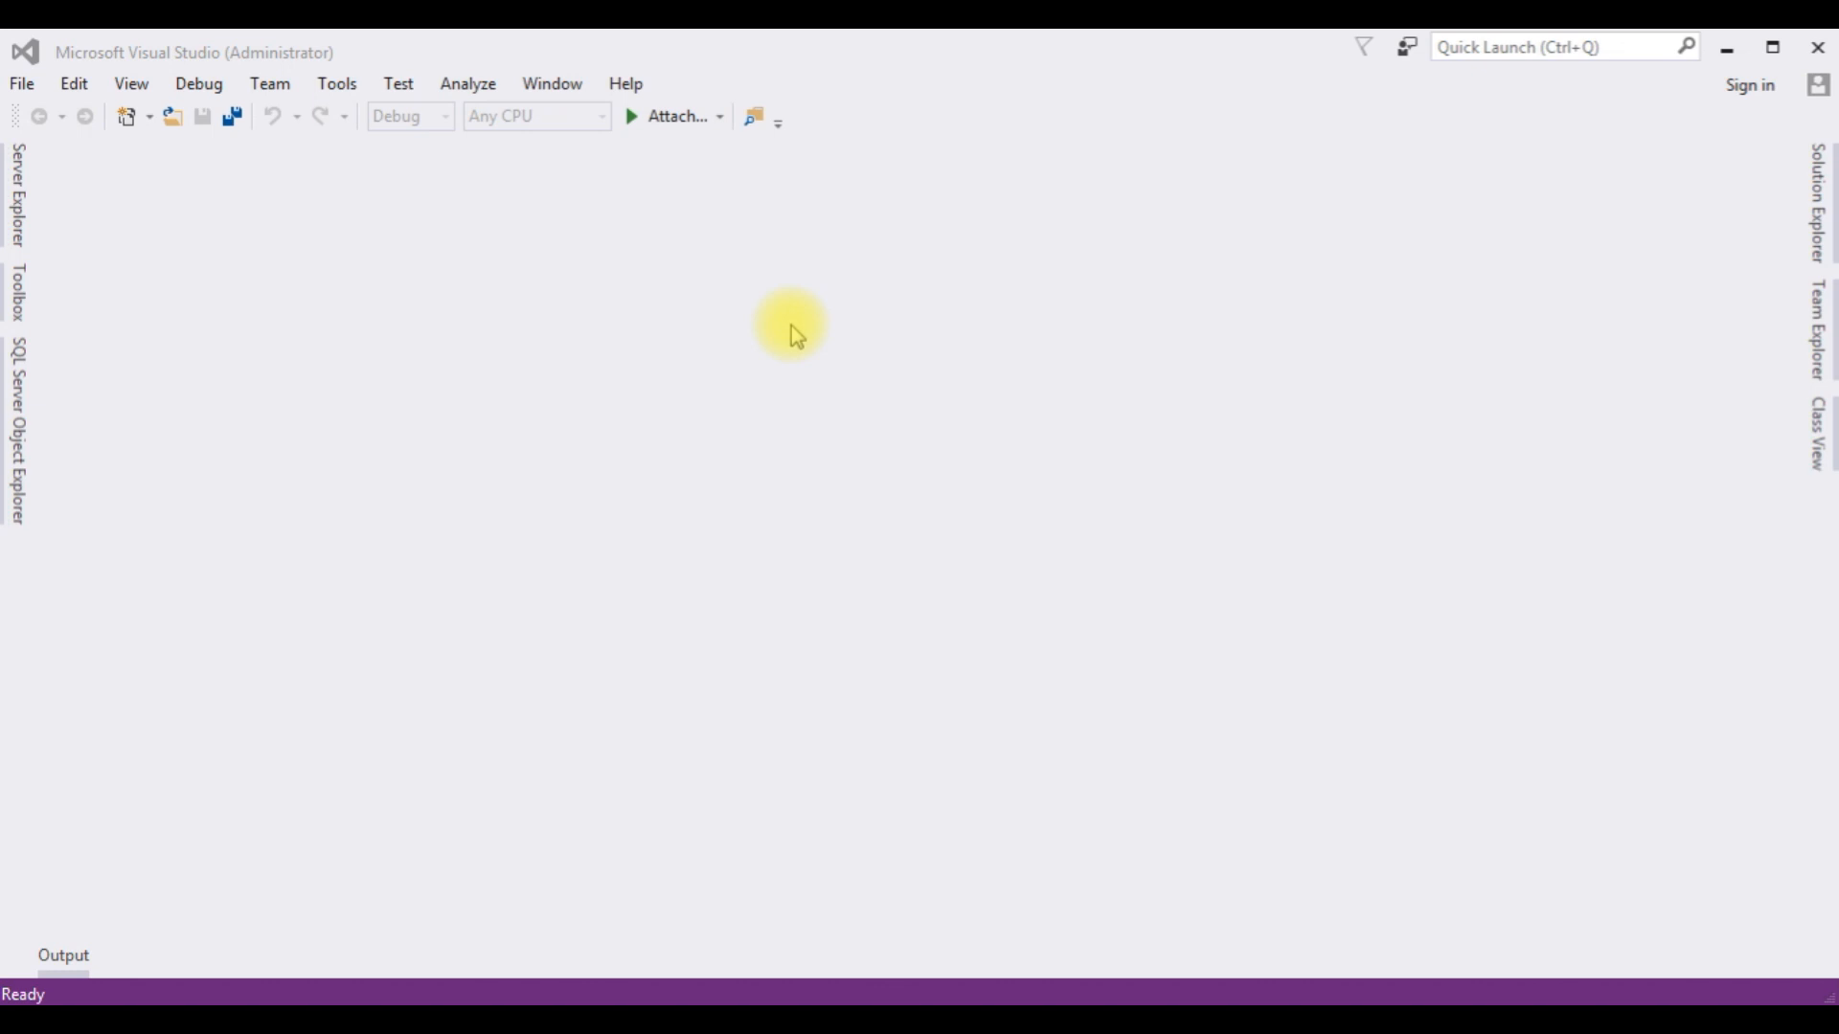
Step: Show the File menu's New options for creating a project, website or file
click(22, 83)
mouse_move(61, 115)
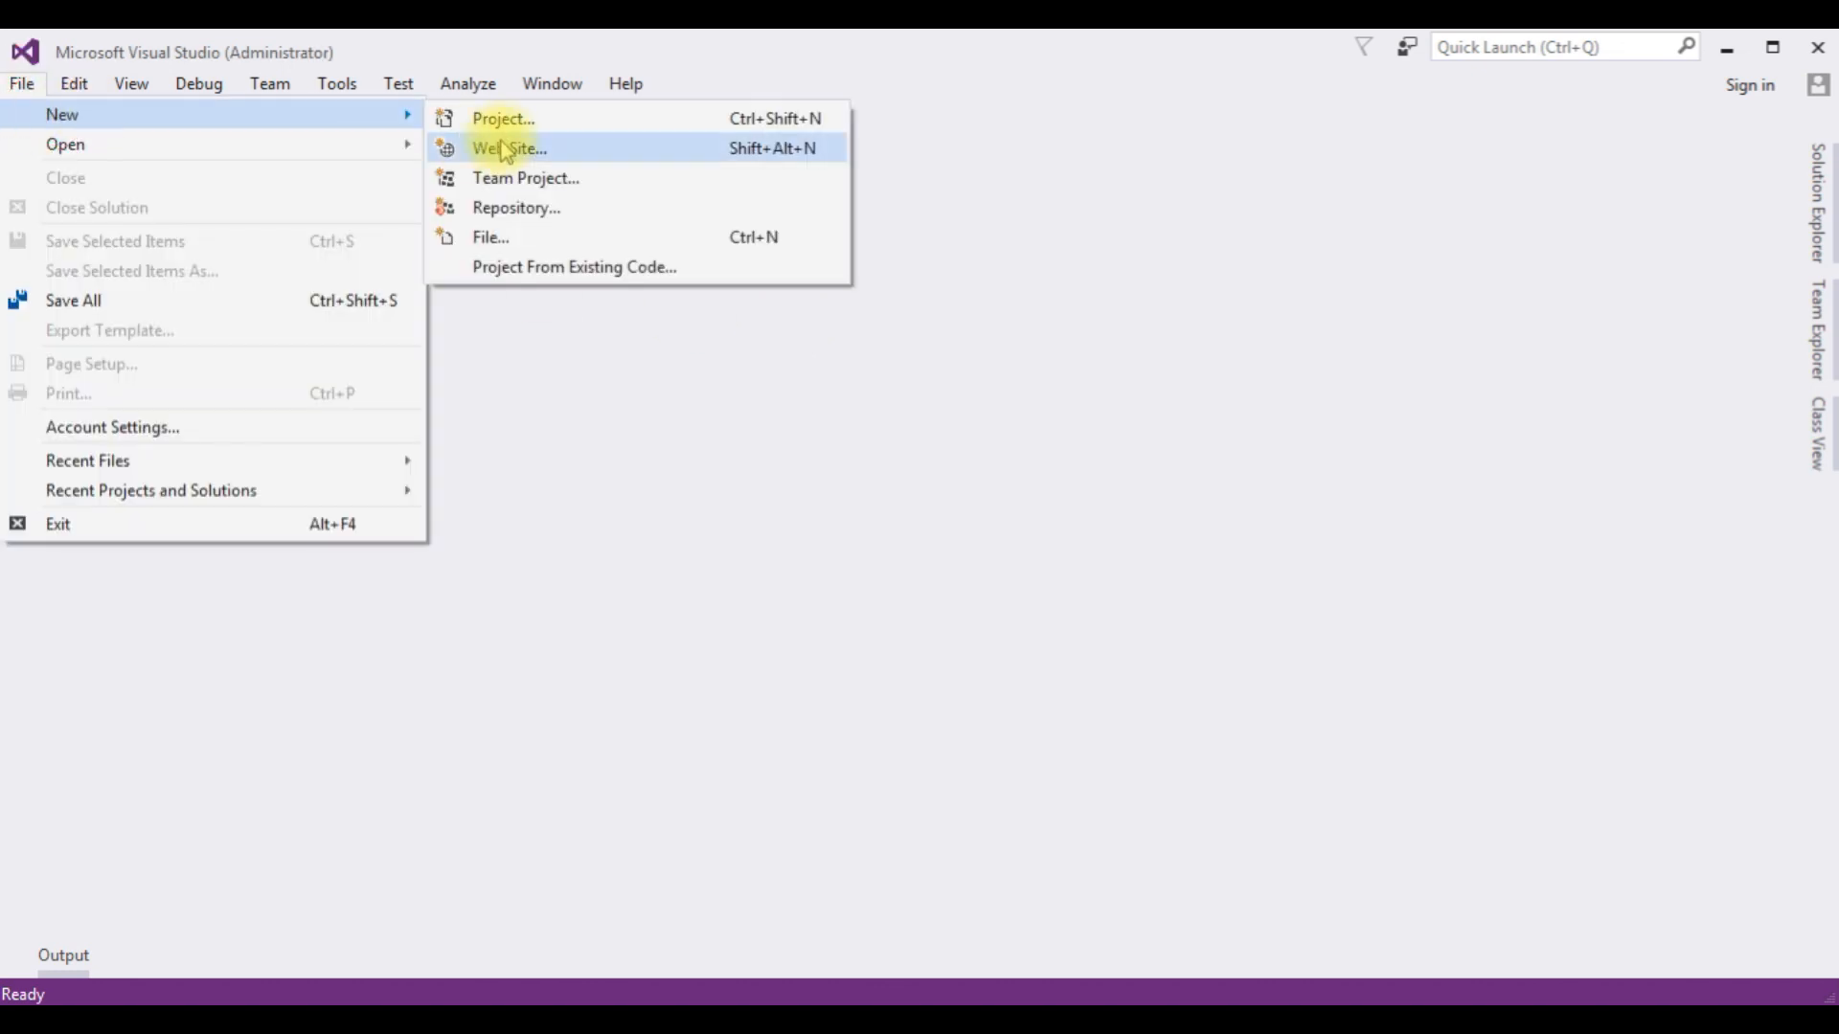
Step: Create a Windows Forms Application project named Bind-Combo-Linq-To-Sql with its blank Form1 open
click(514, 127)
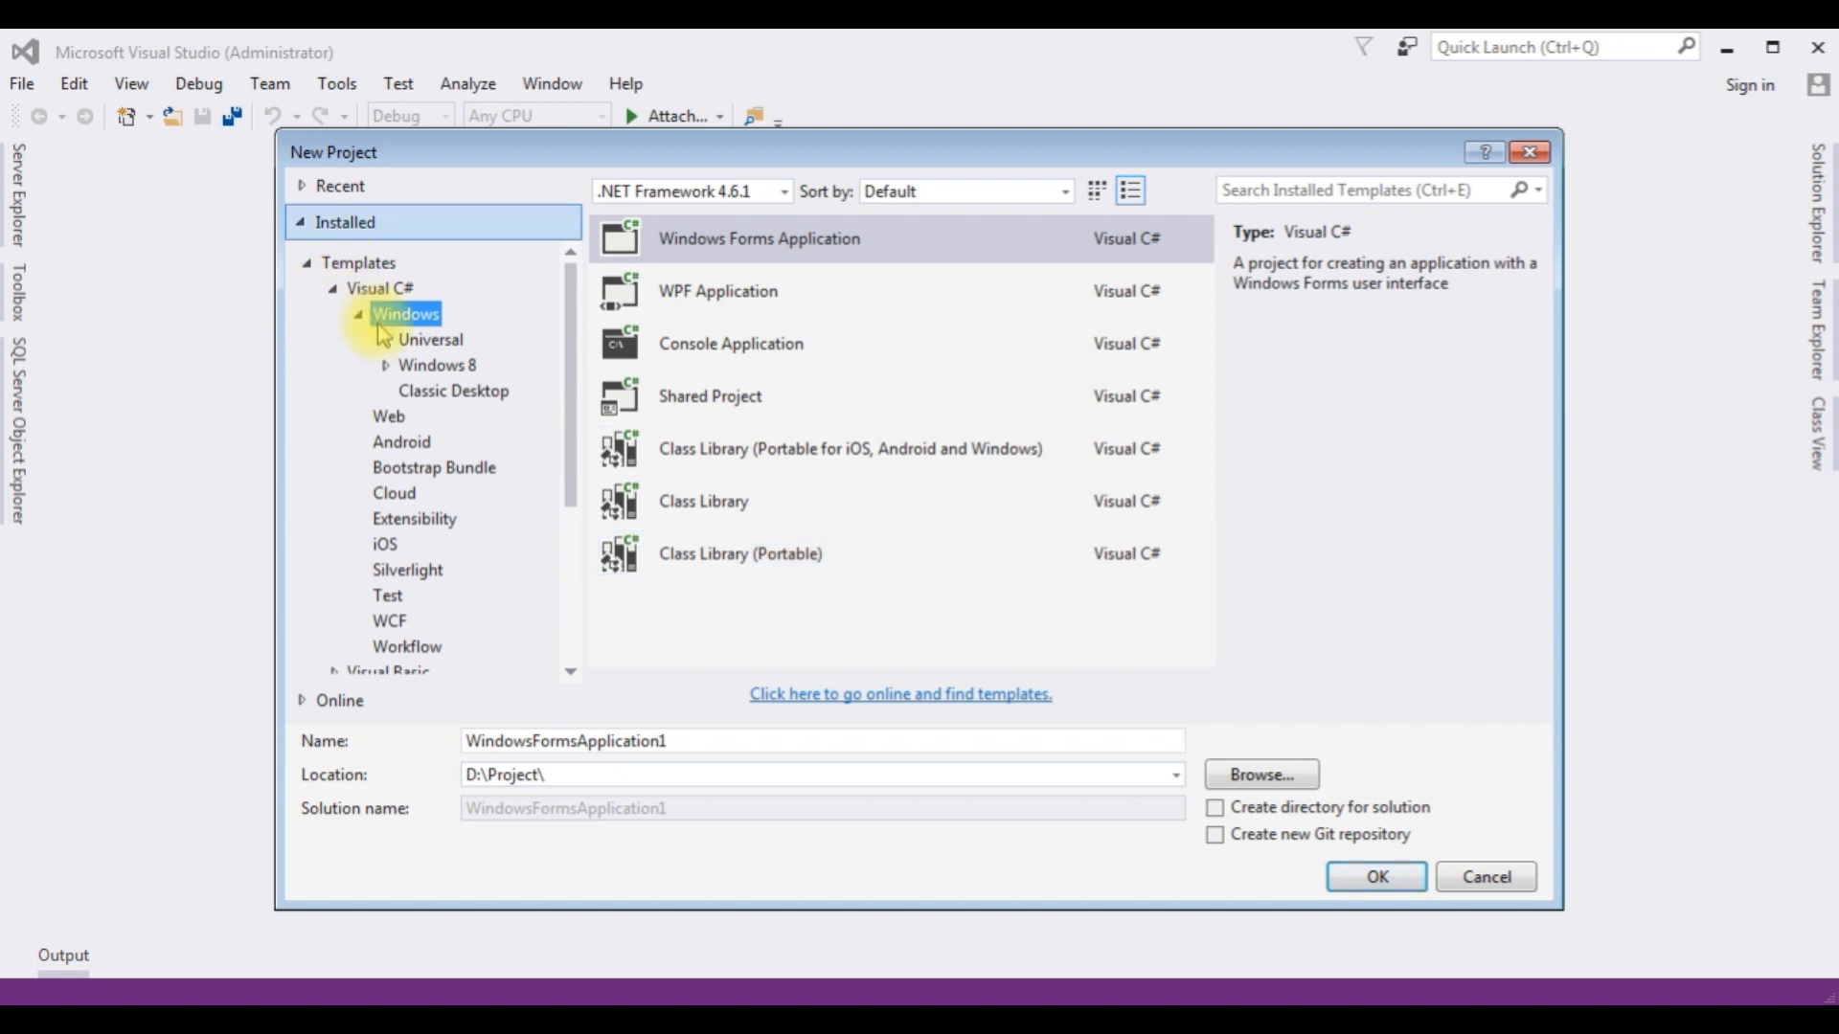
click(697, 246)
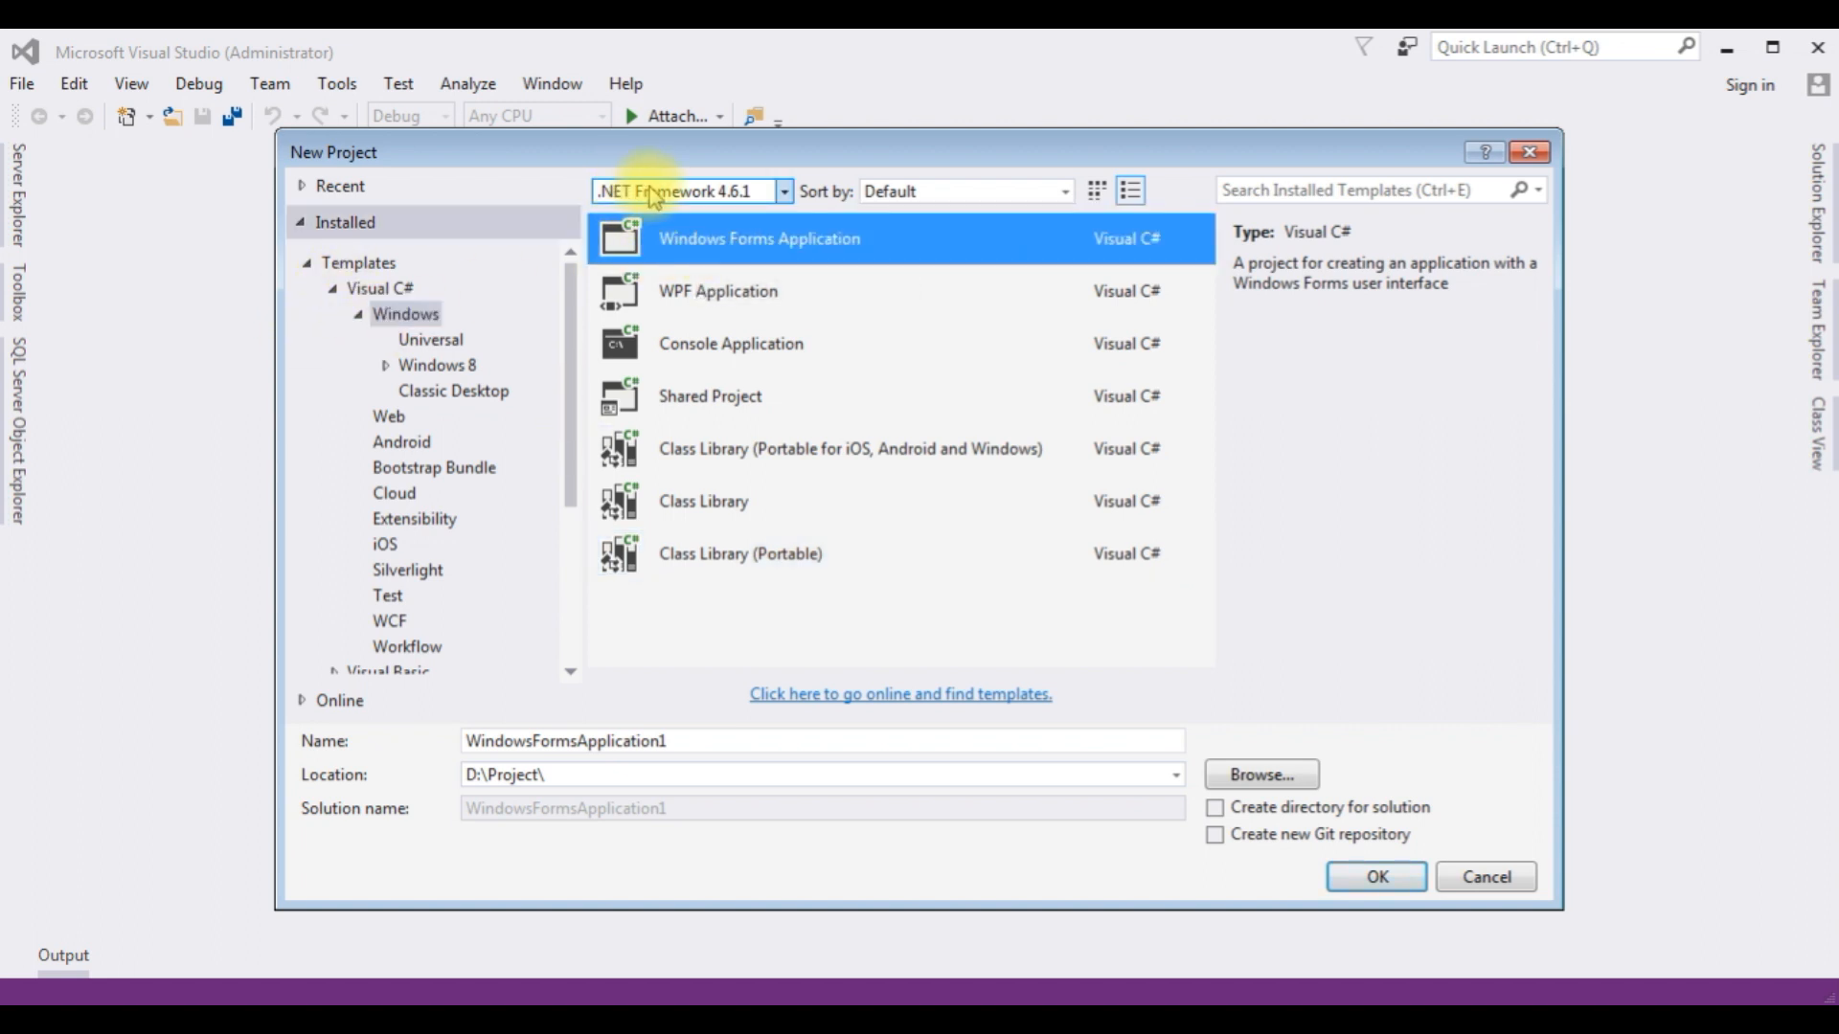
double_click(675, 738)
key(BackSpace)
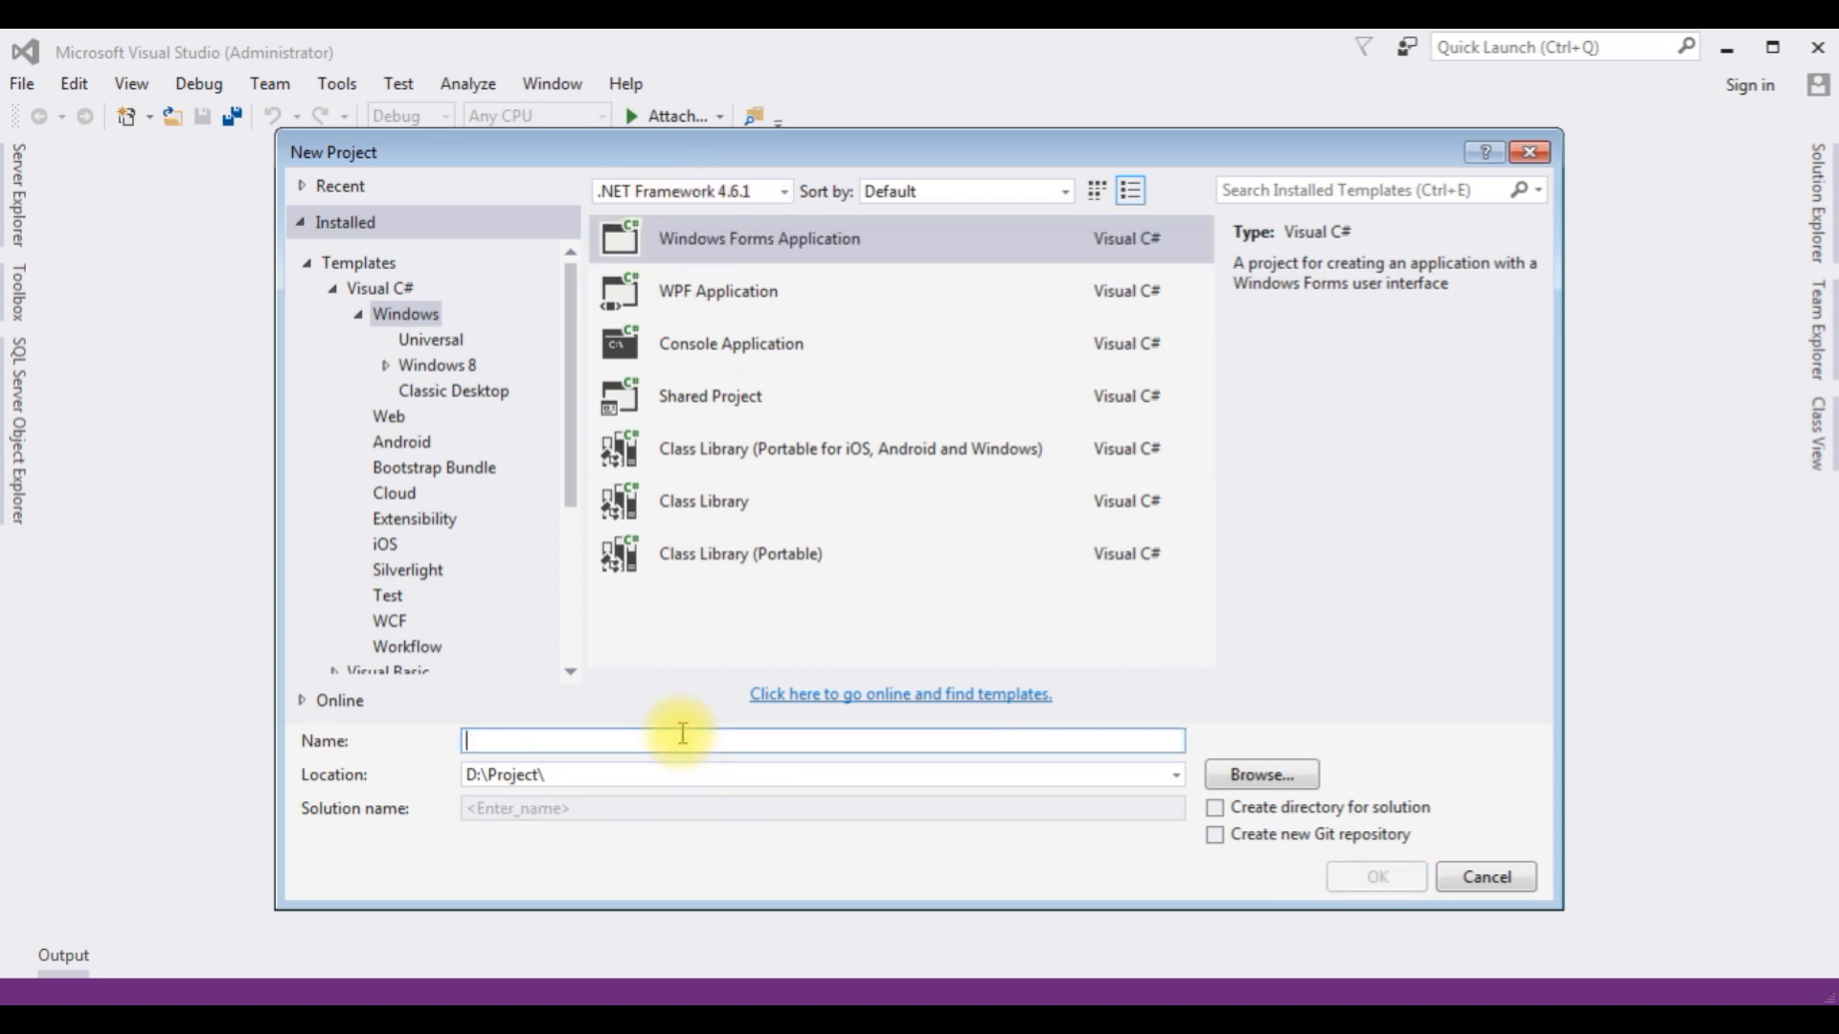
text(B)
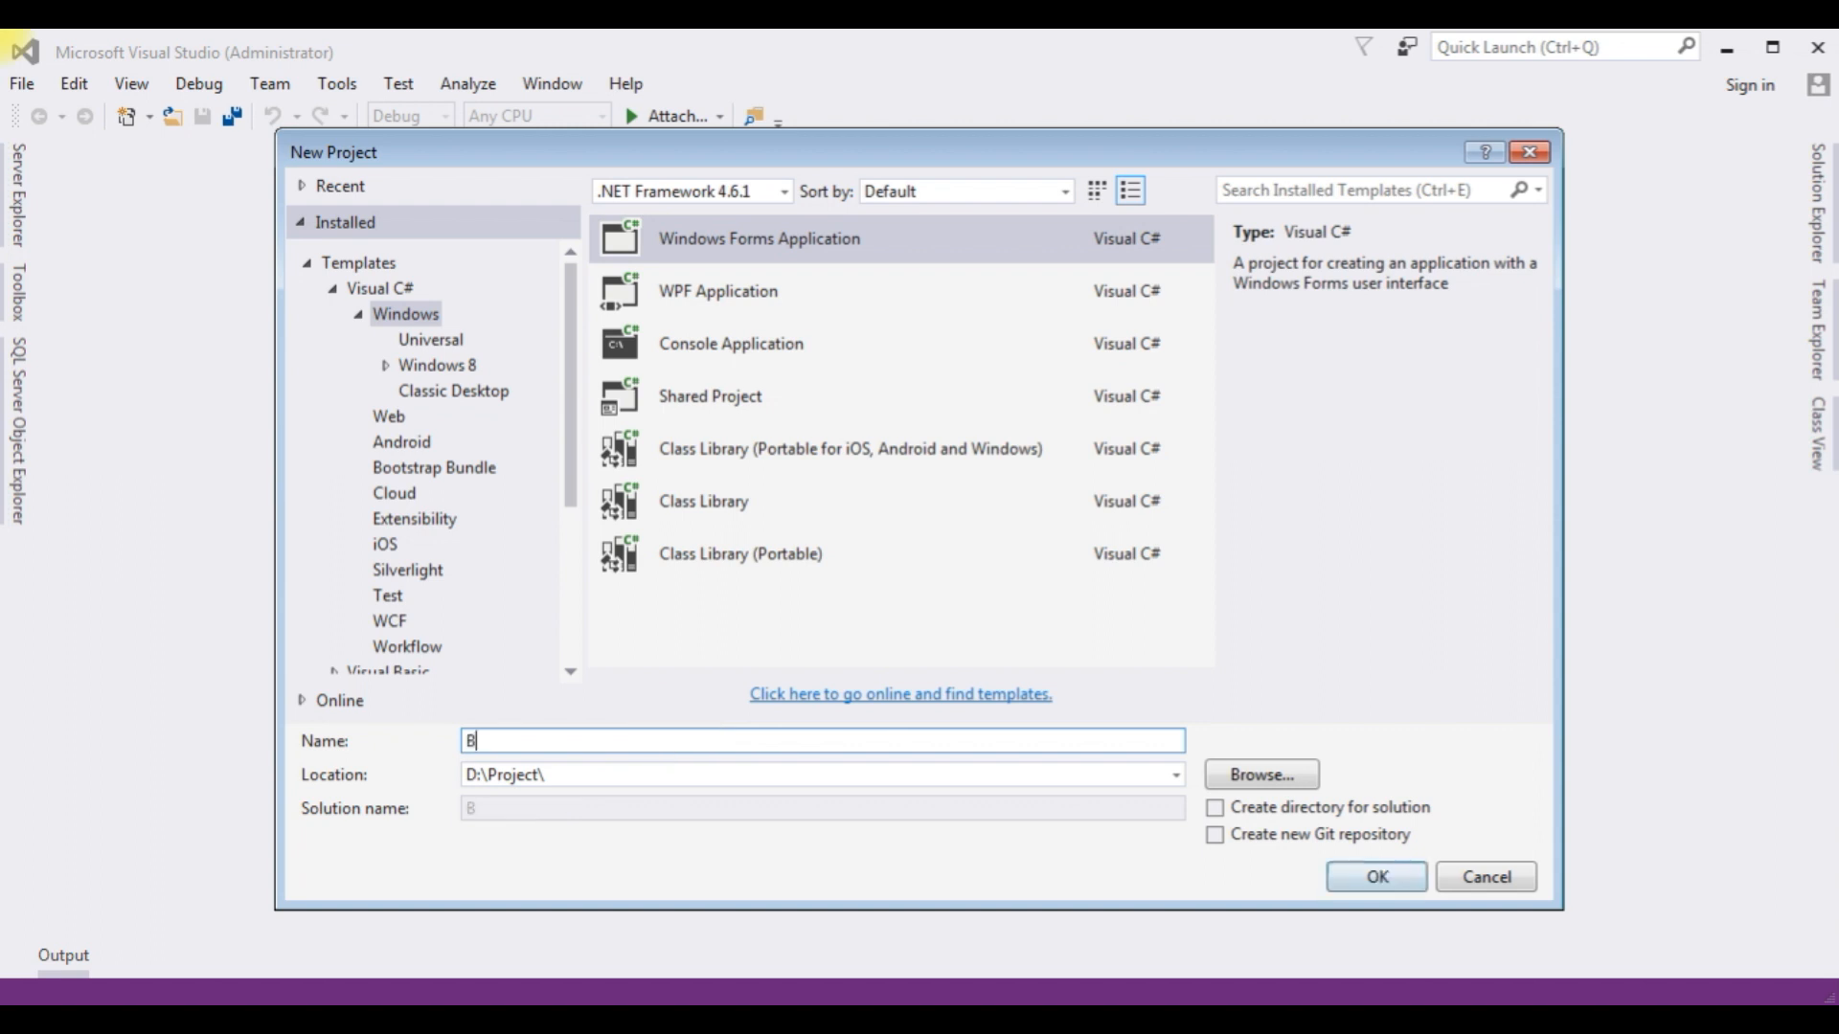
text(ind-Combo-Linq-To-Sql)
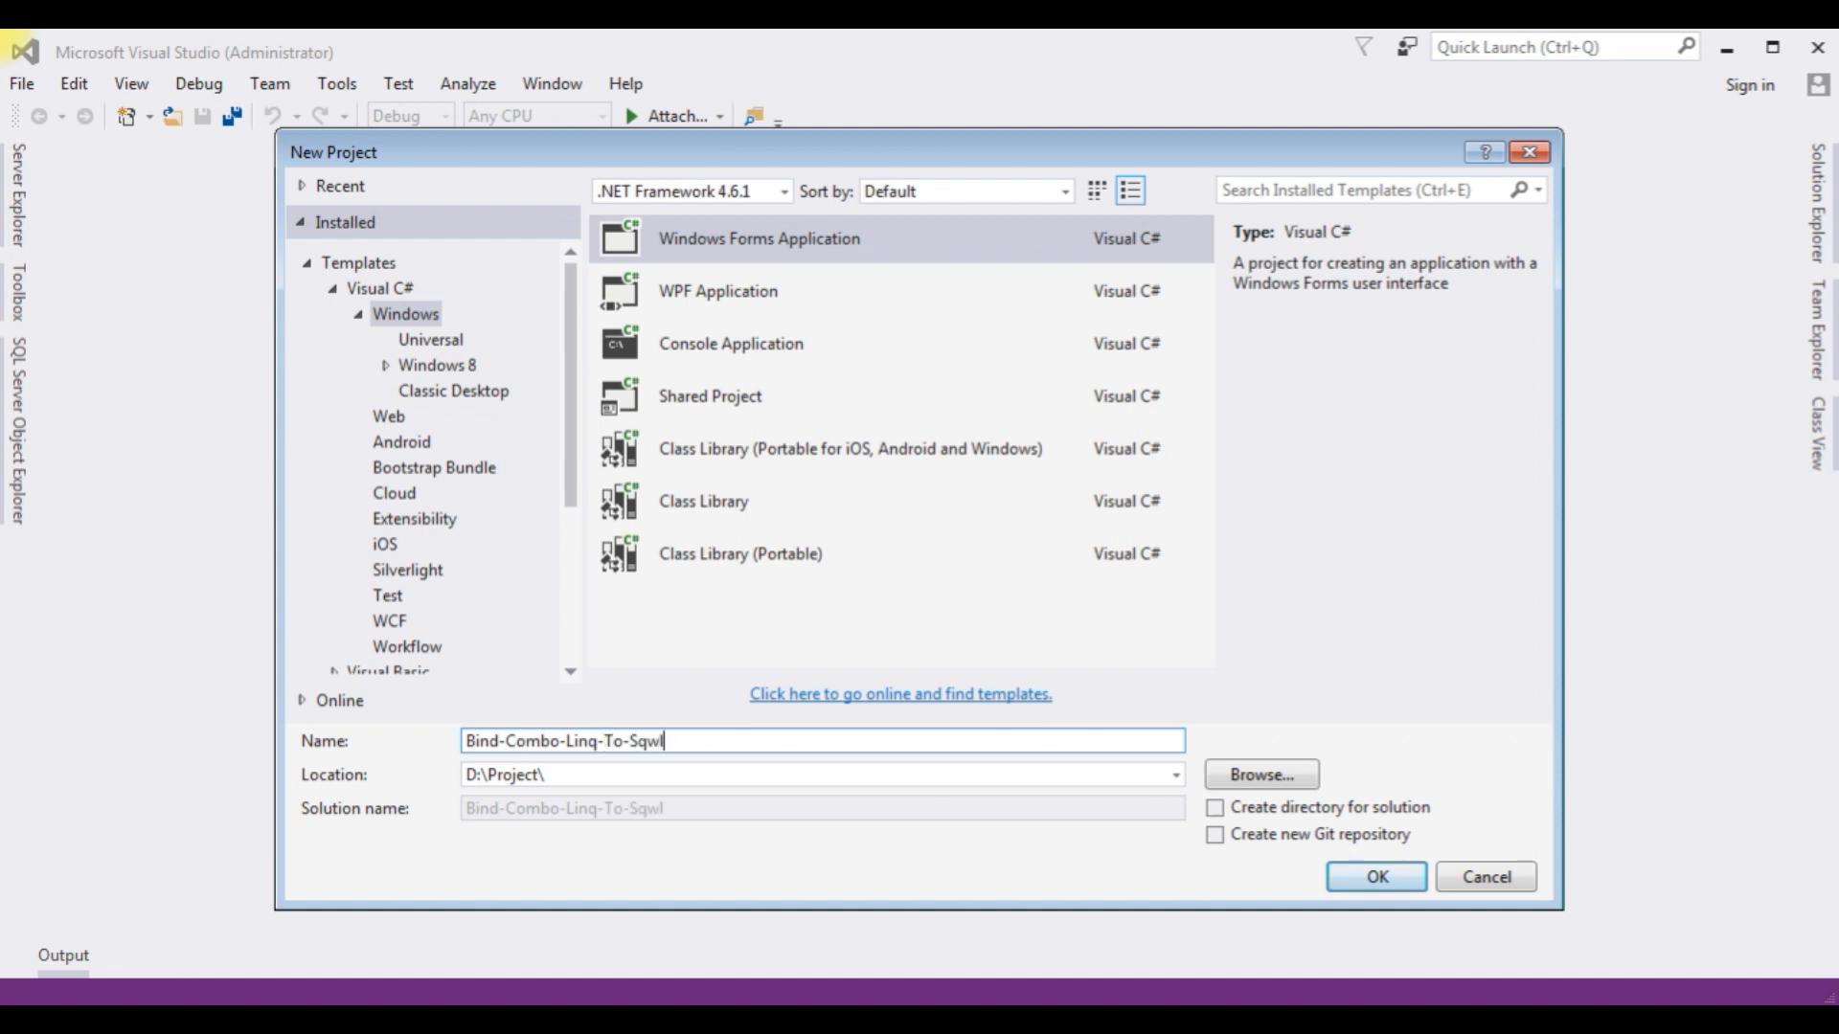
key(Return)
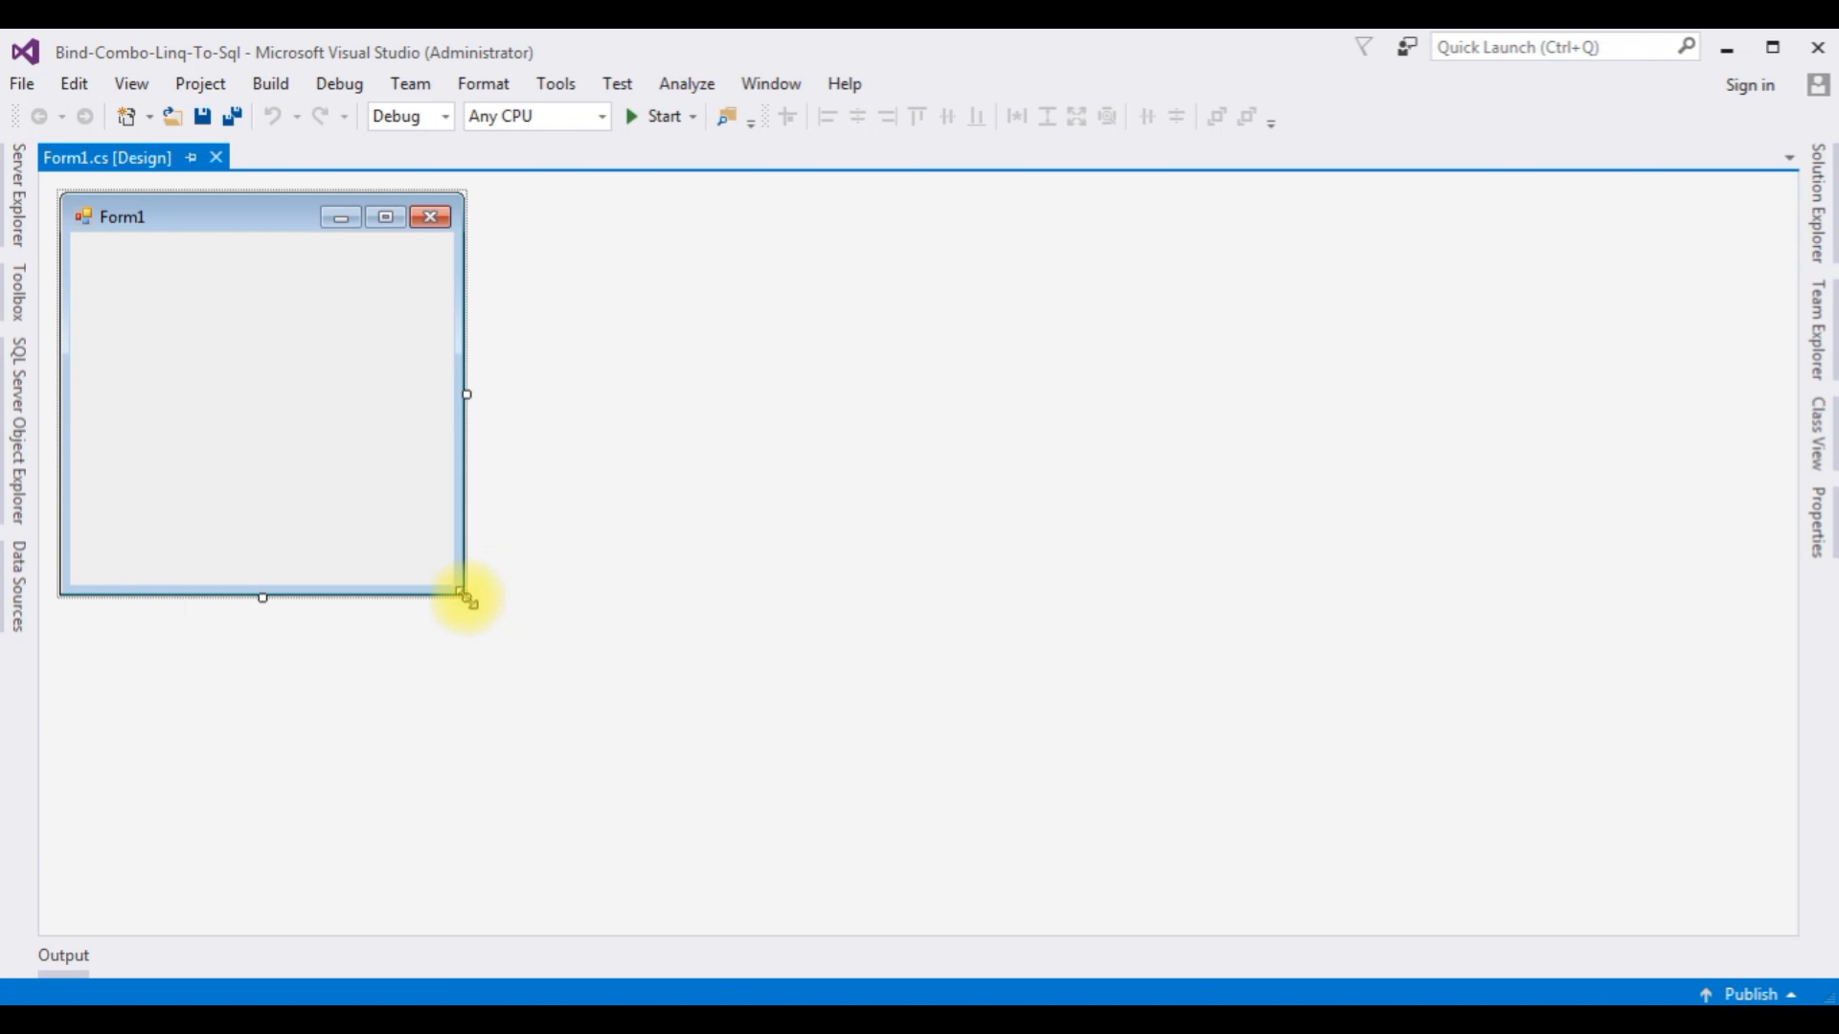
Step: Enlarge Form1 and place a ComboBox from the Toolbox in the upper middle of the form
drag(465, 594, 941, 675)
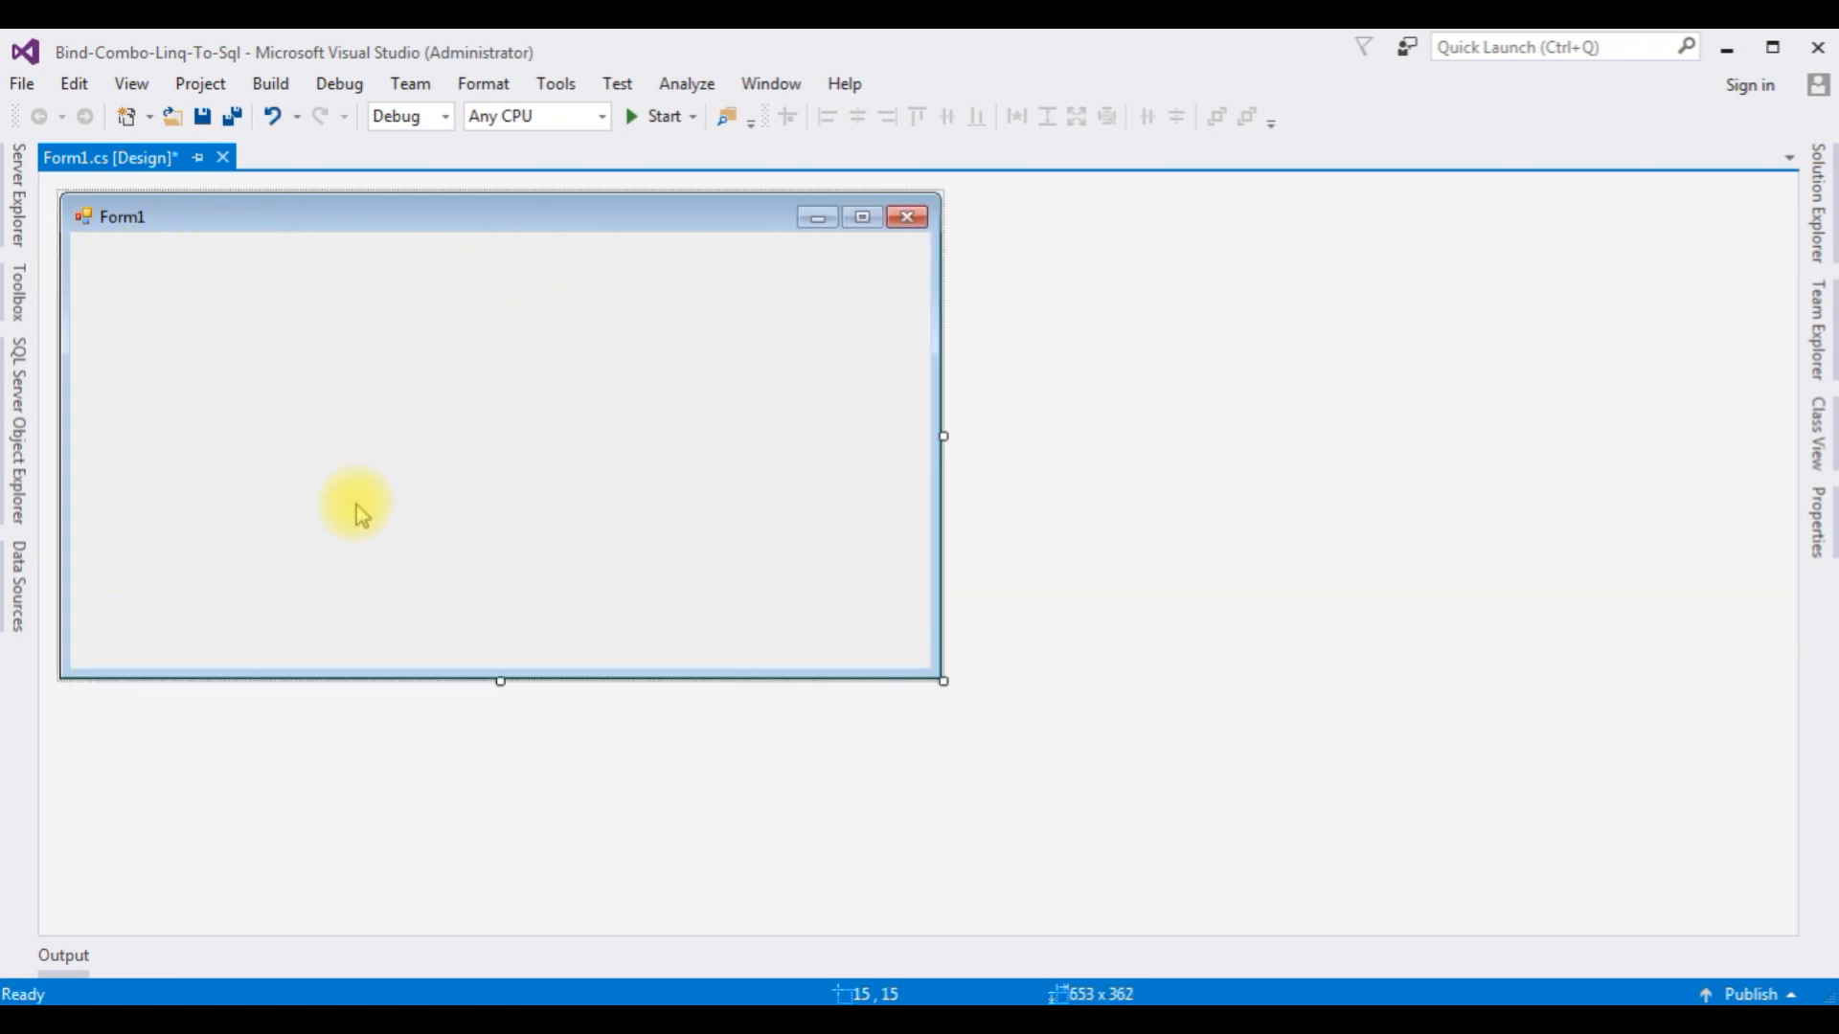
click(22, 305)
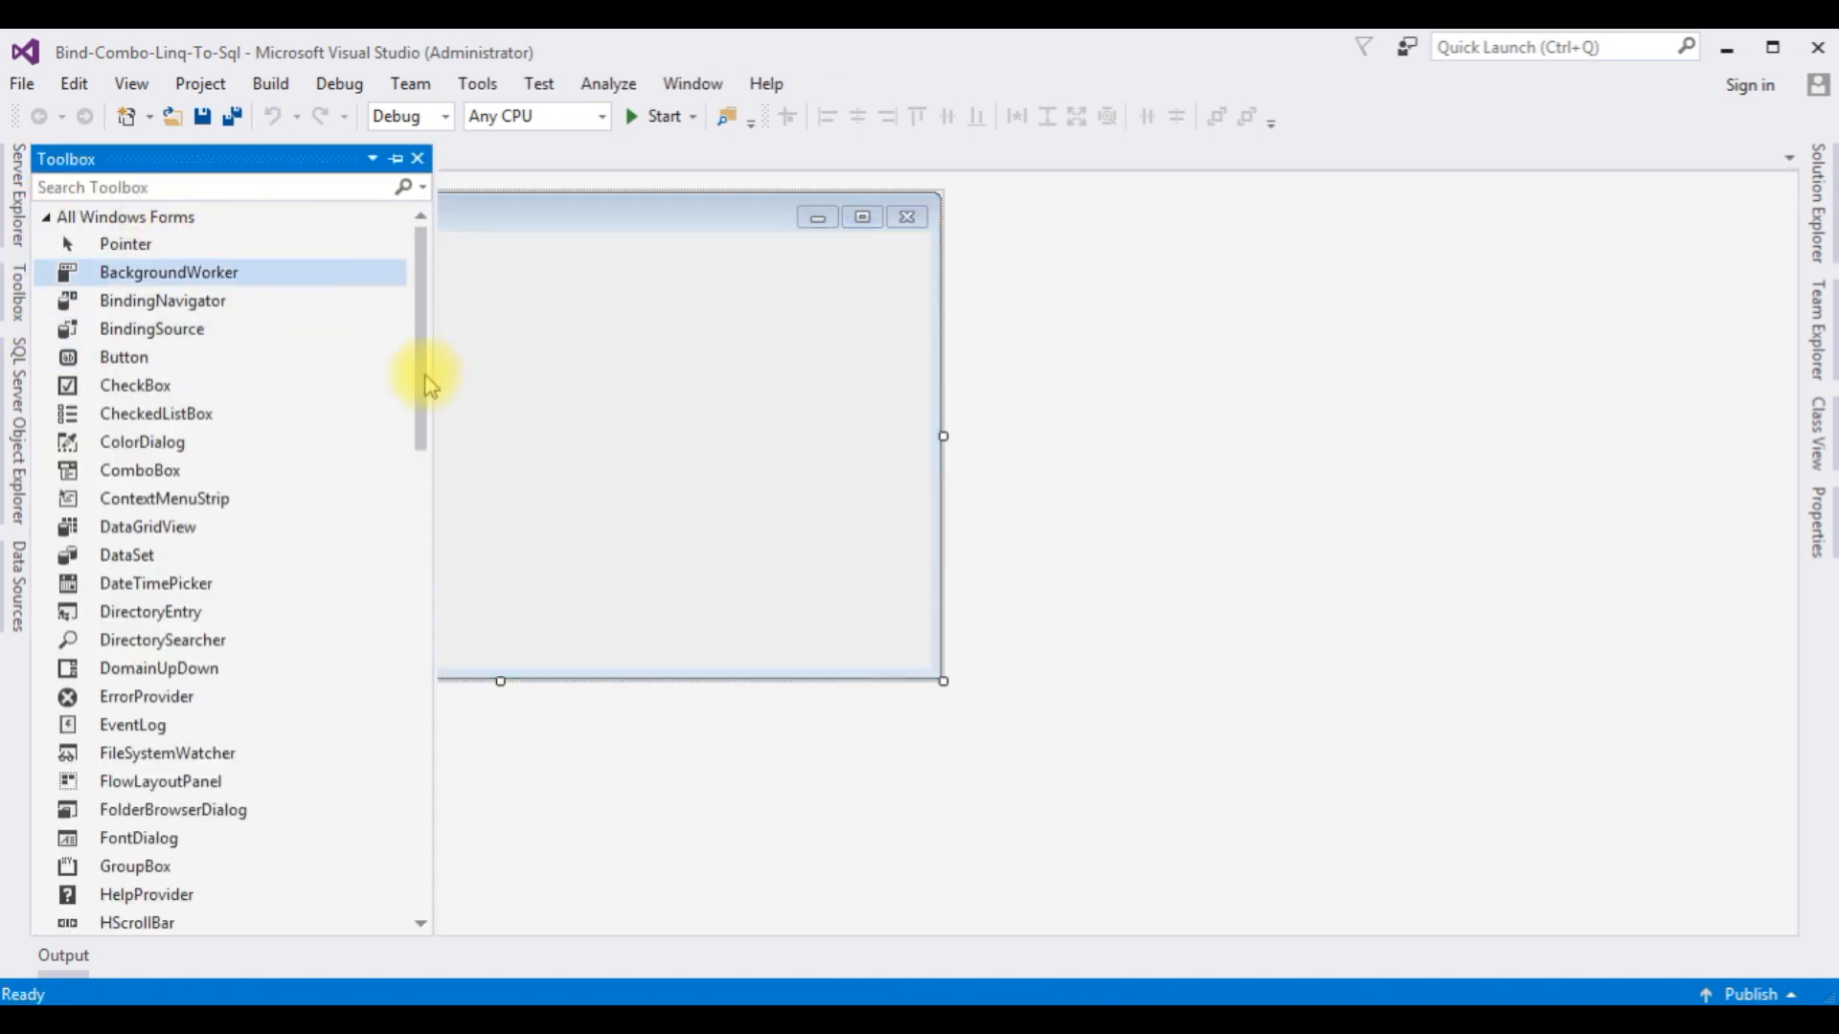
click(128, 478)
double_click(126, 478)
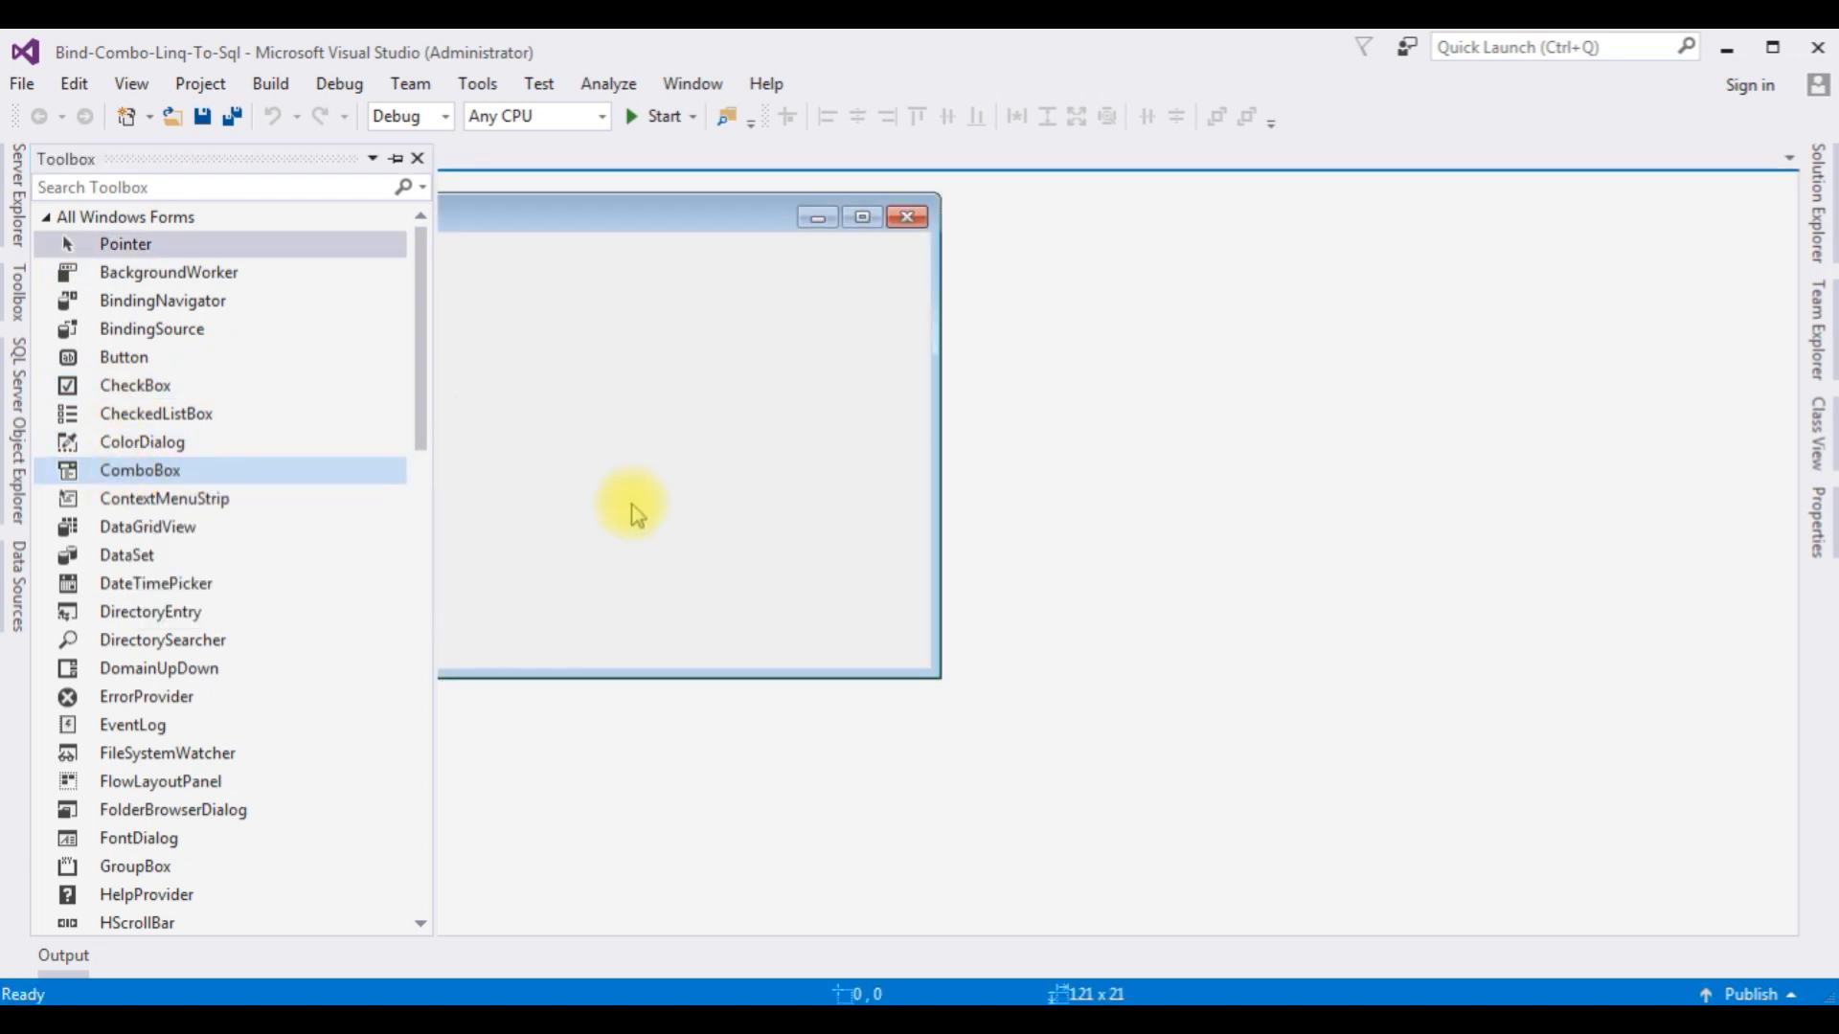
drag(164, 245, 490, 359)
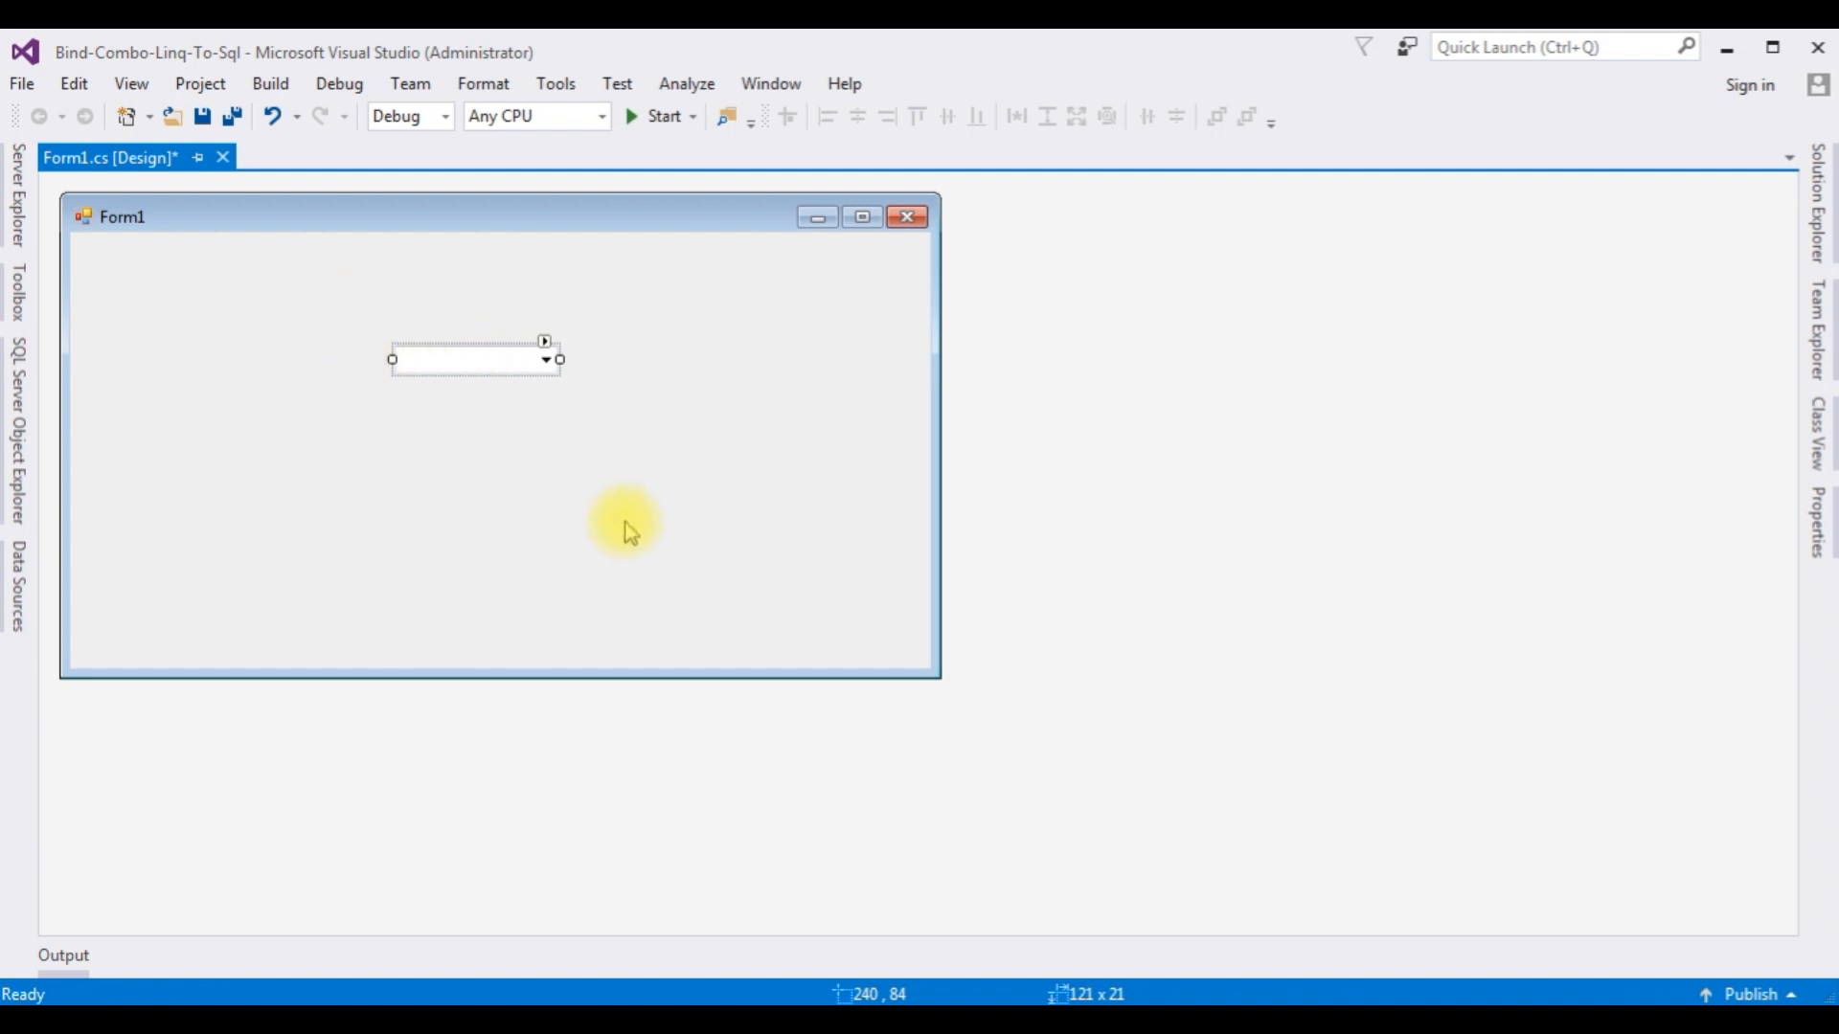
Step: Start a new data connection in Server Explorer with server name user-pc\sqlexpress
click(589, 487)
click(16, 193)
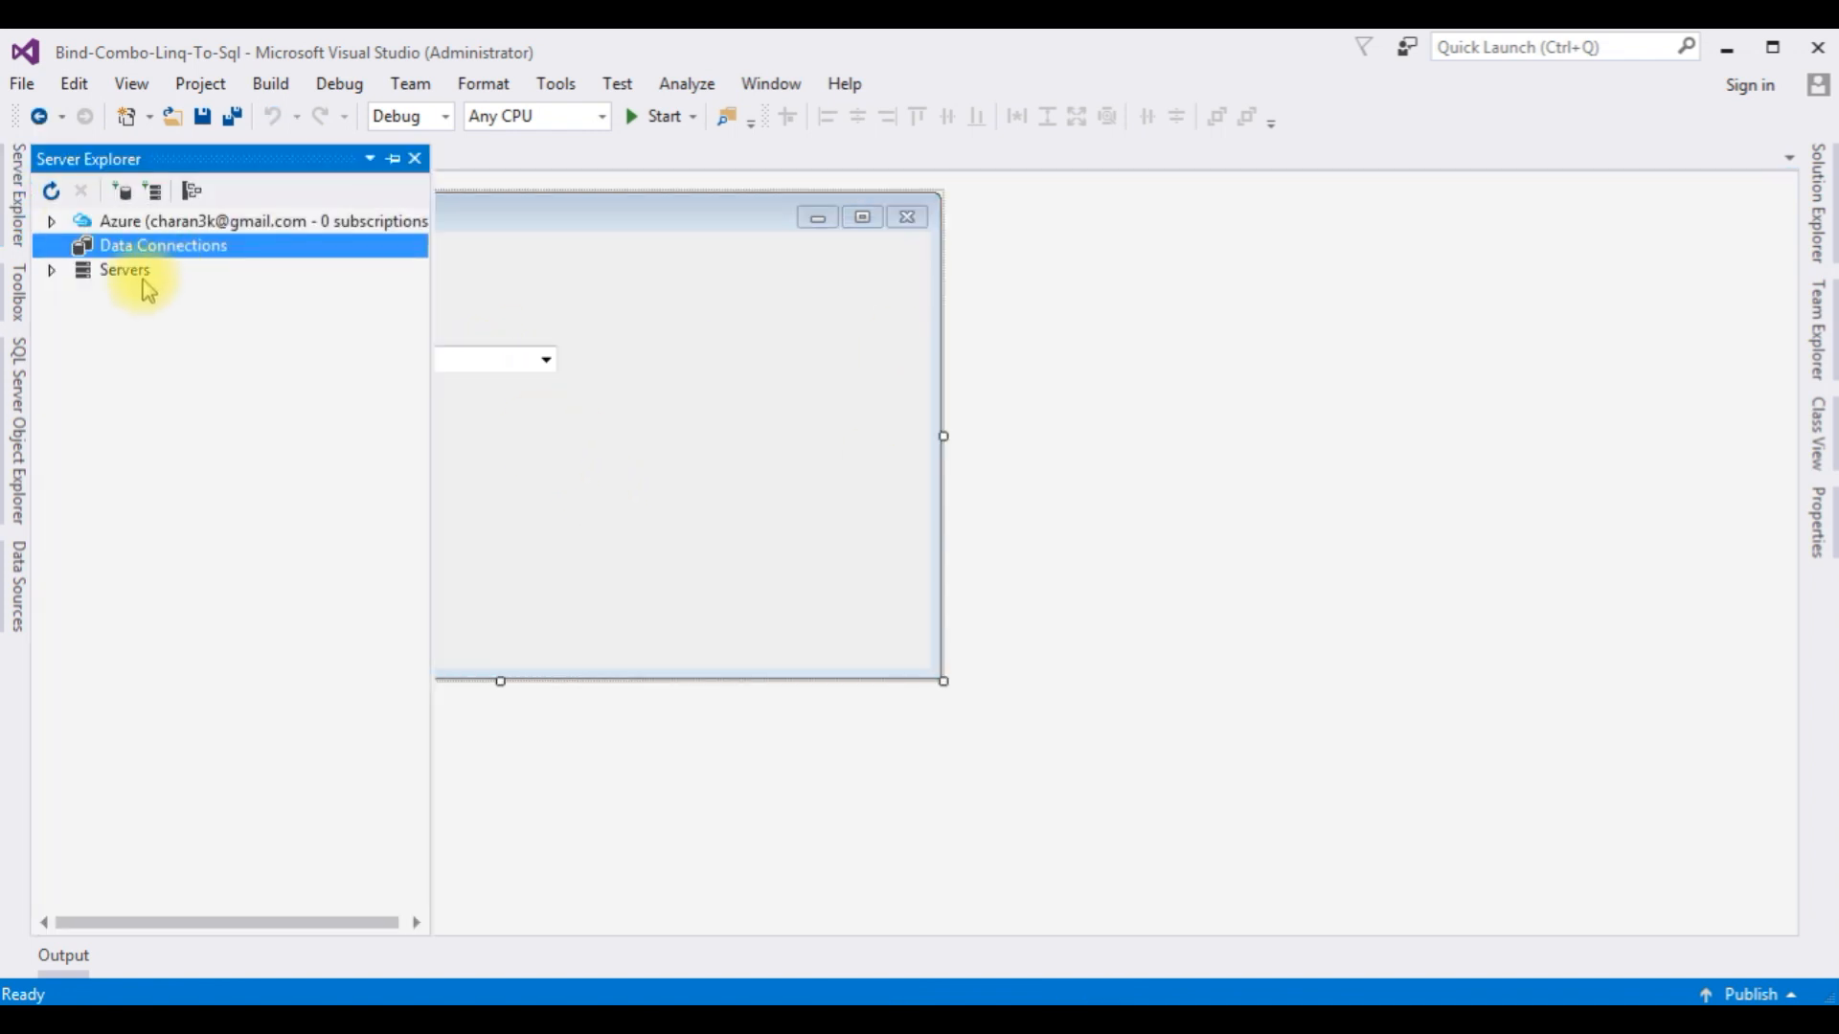
right_click(171, 246)
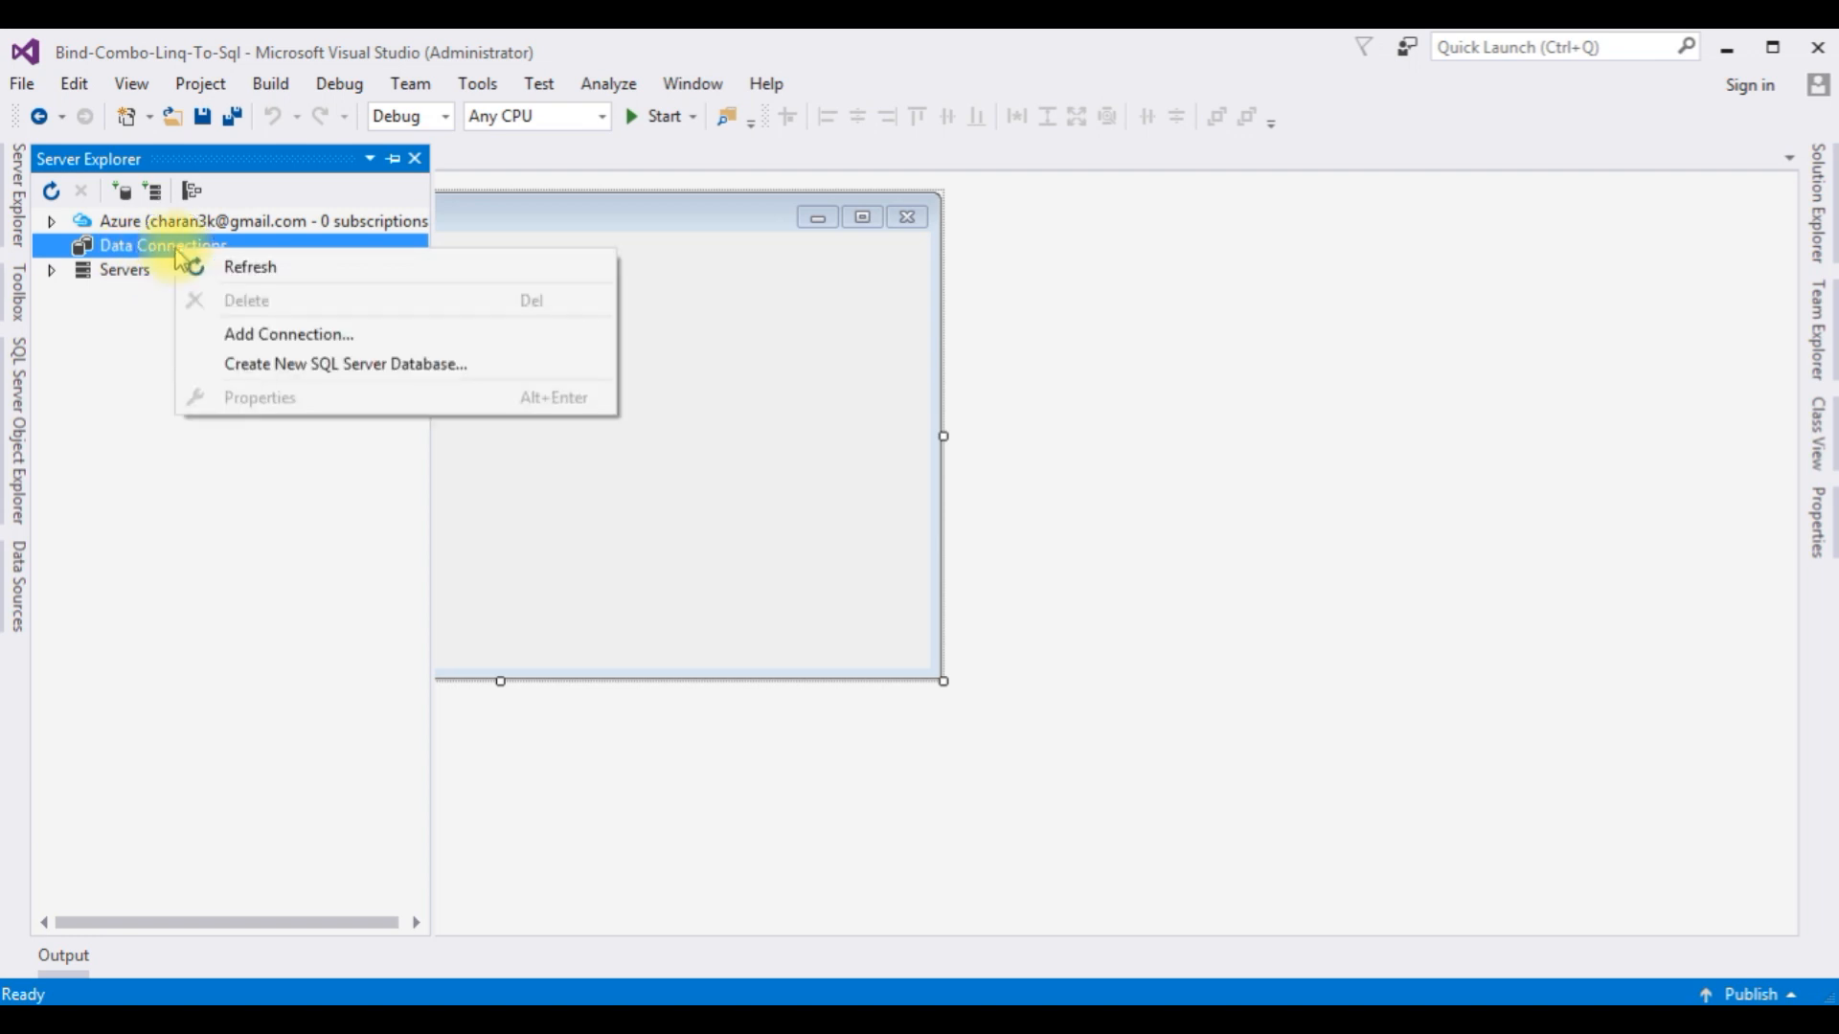
click(270, 337)
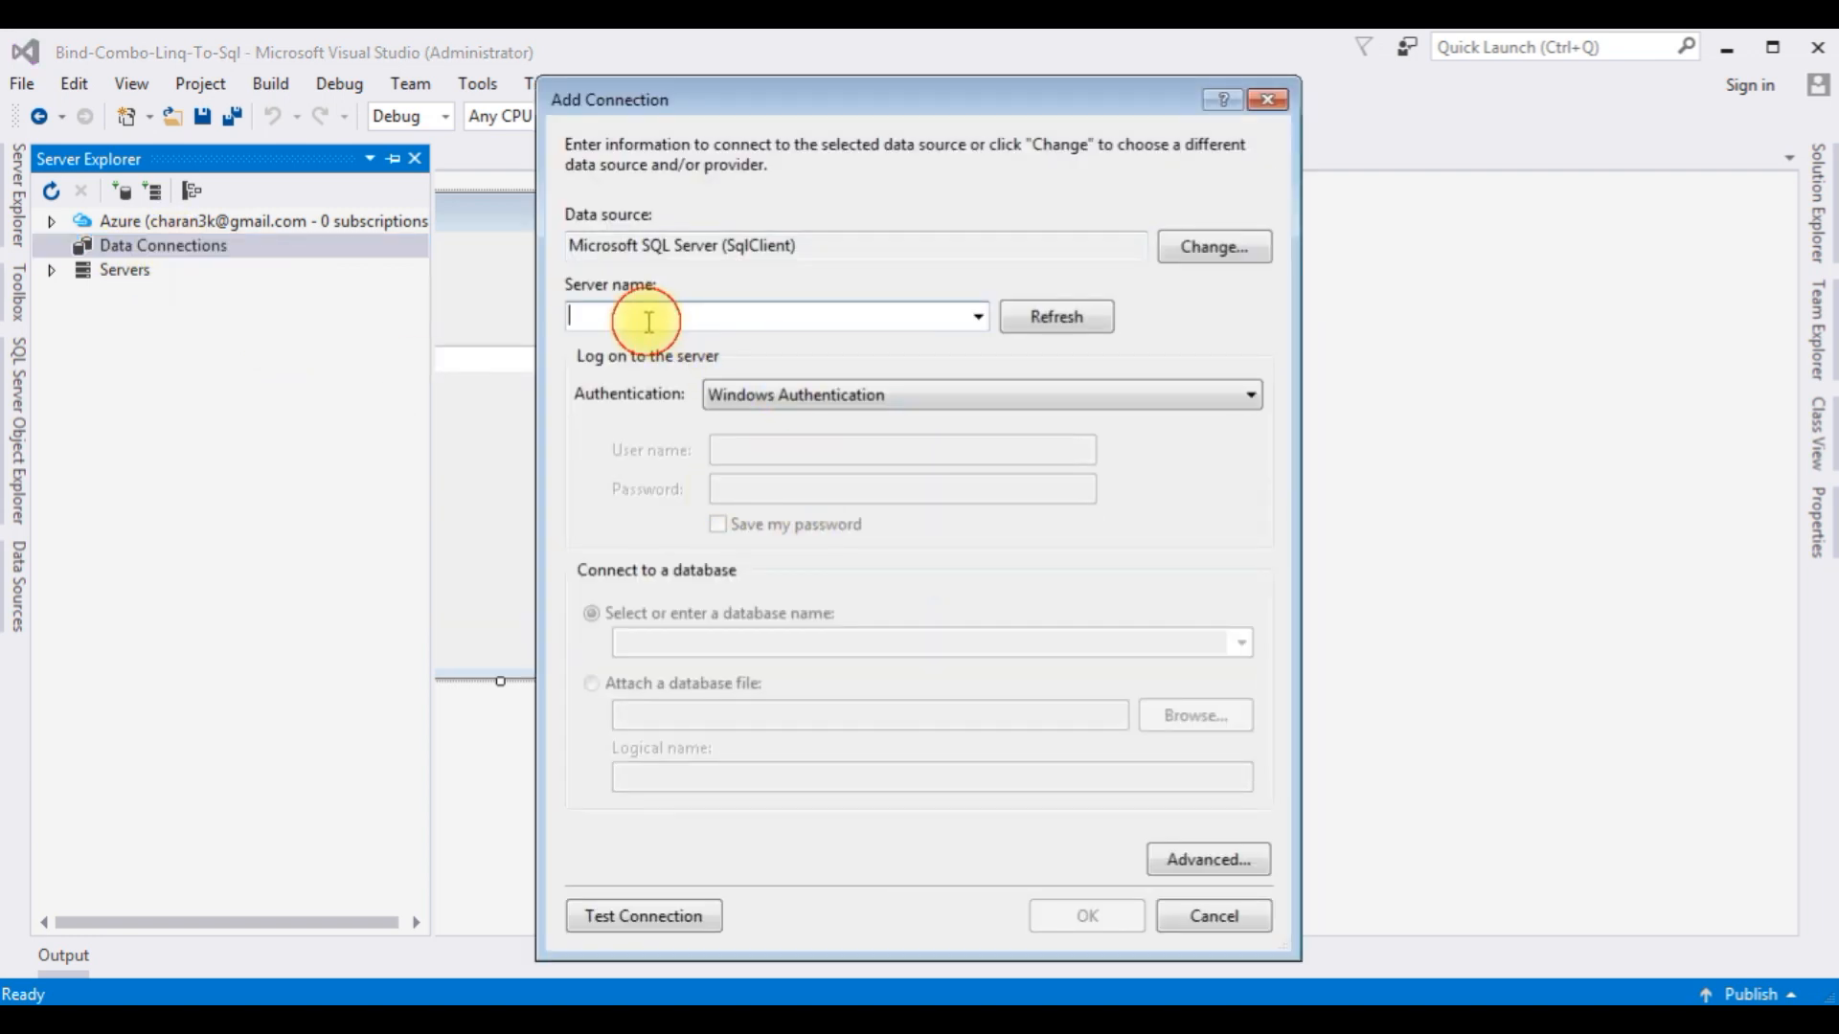
text(user)
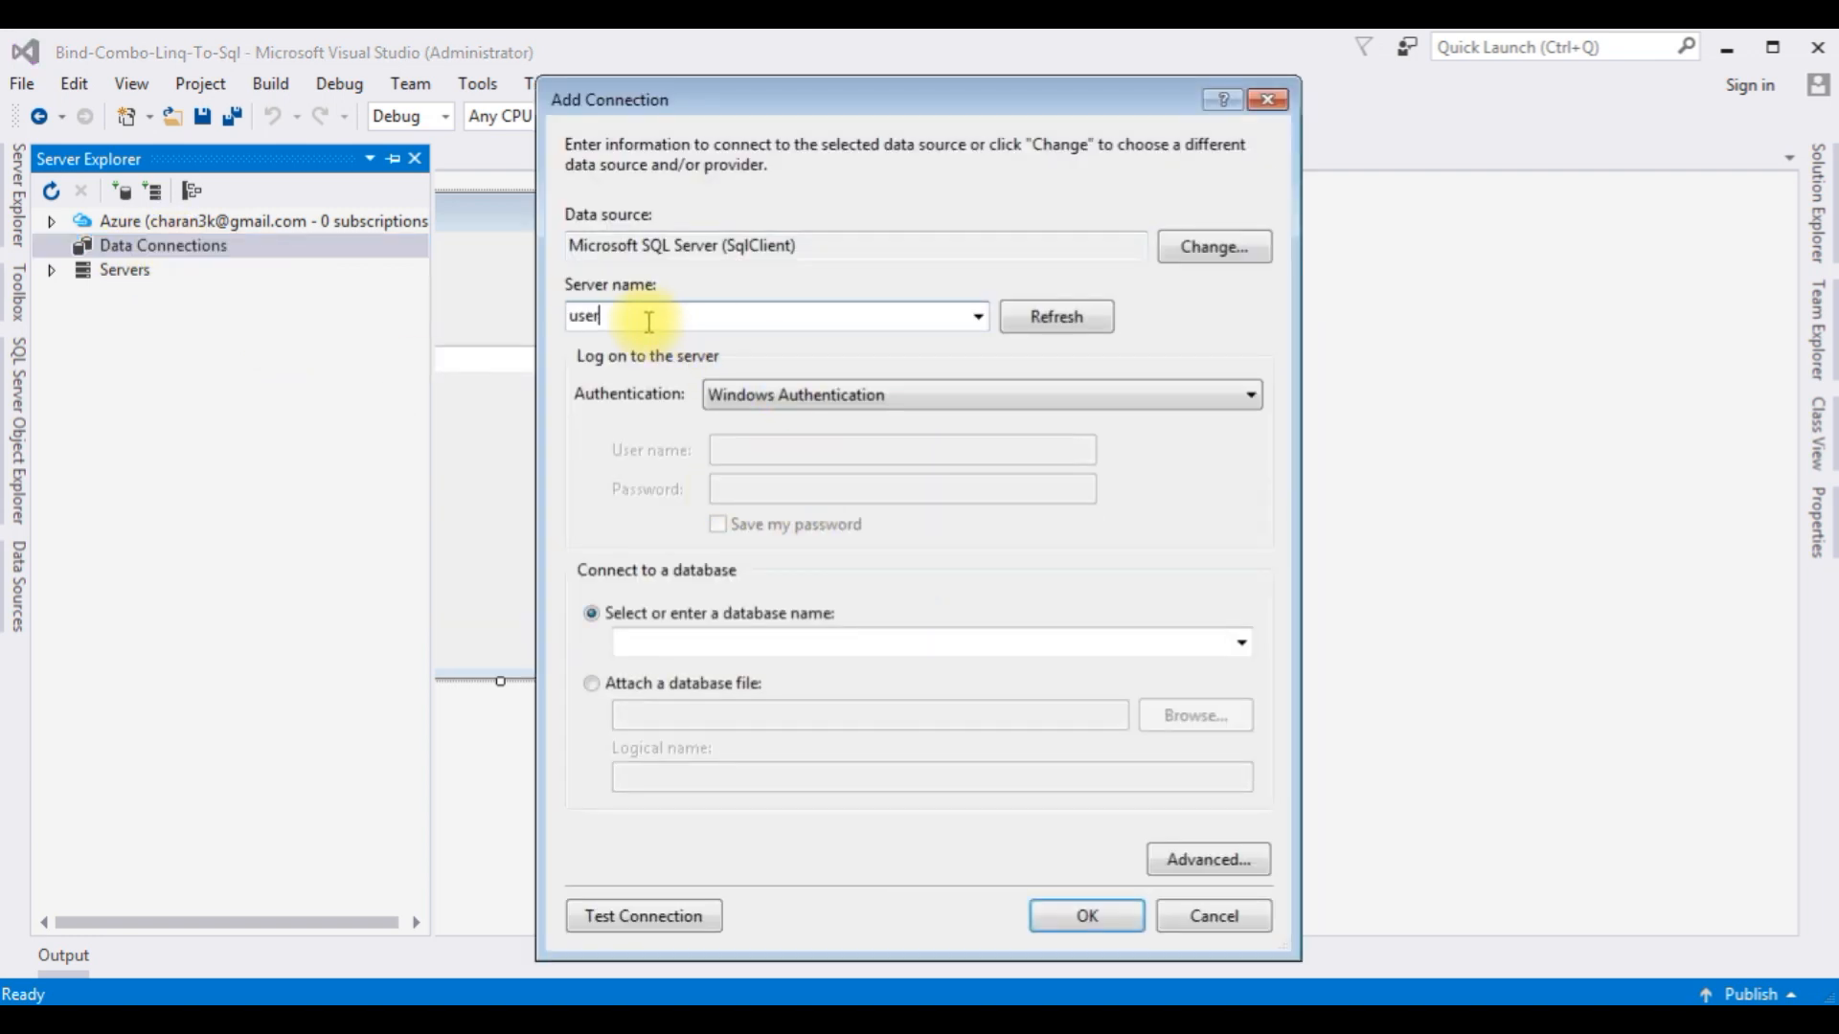
text(-pc\sqlexpress)
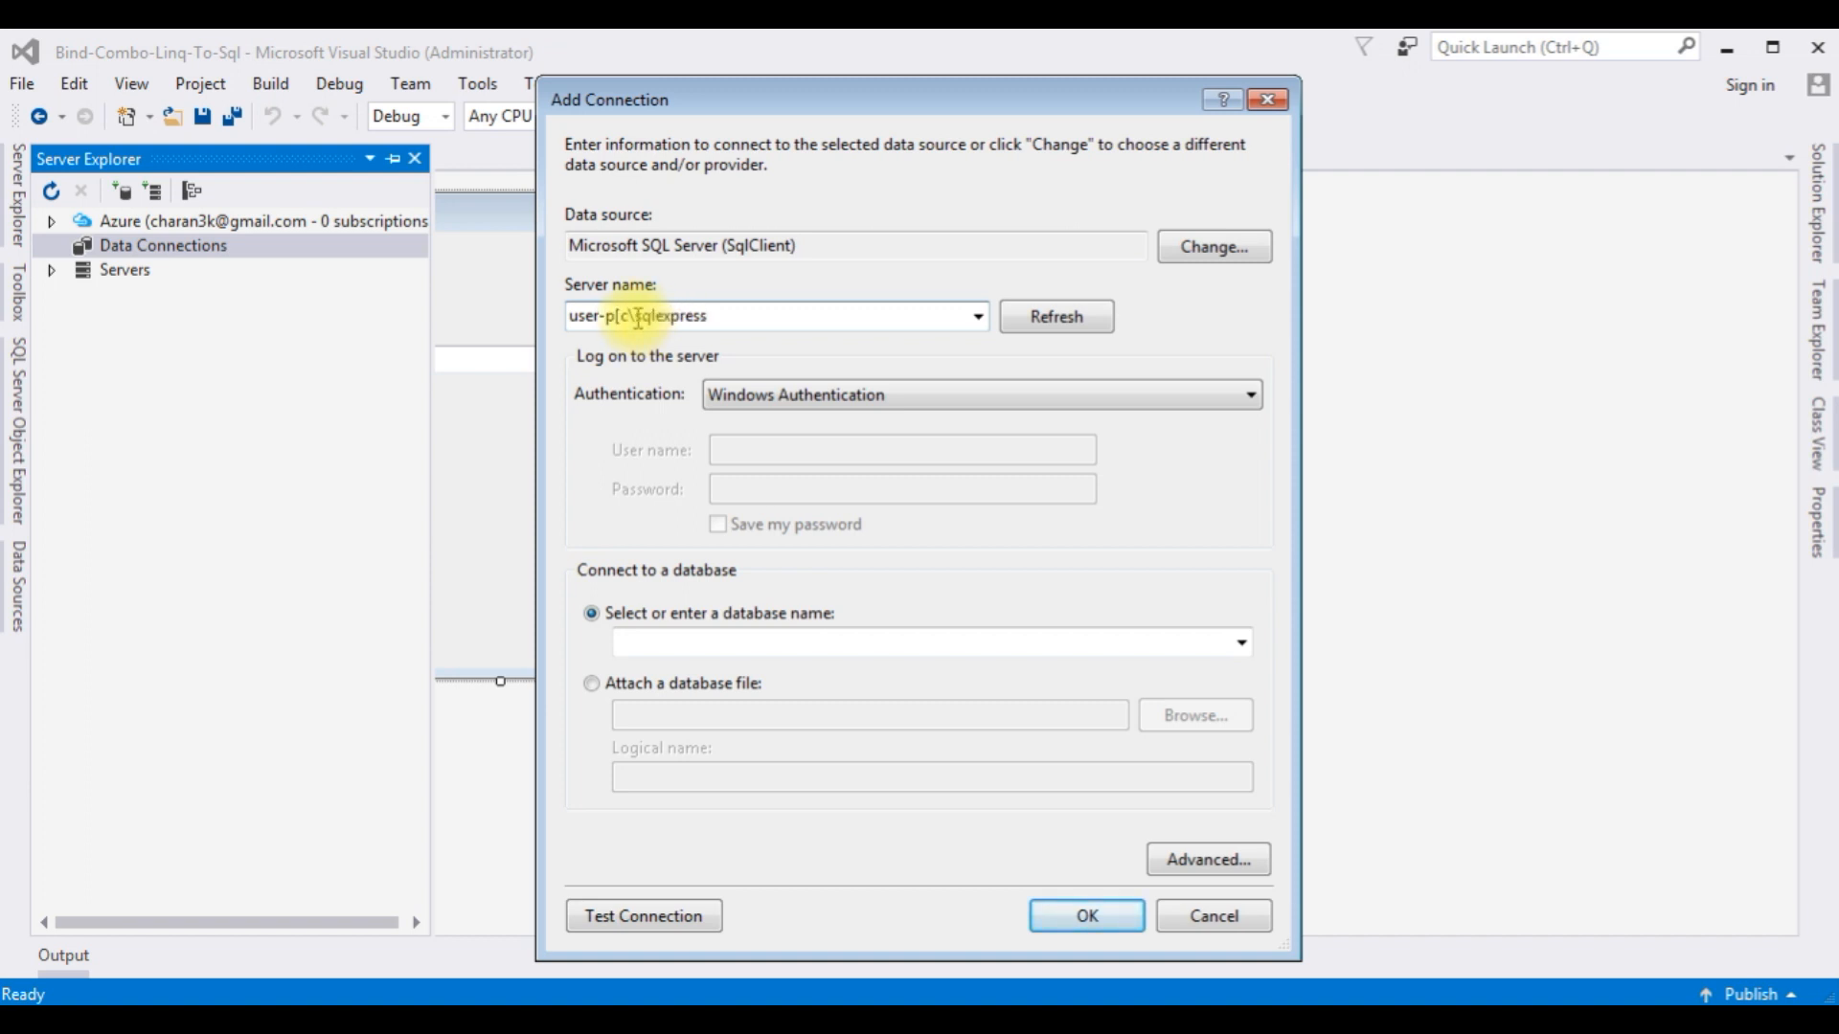
key(ctrl+a)
key(BackSpace)
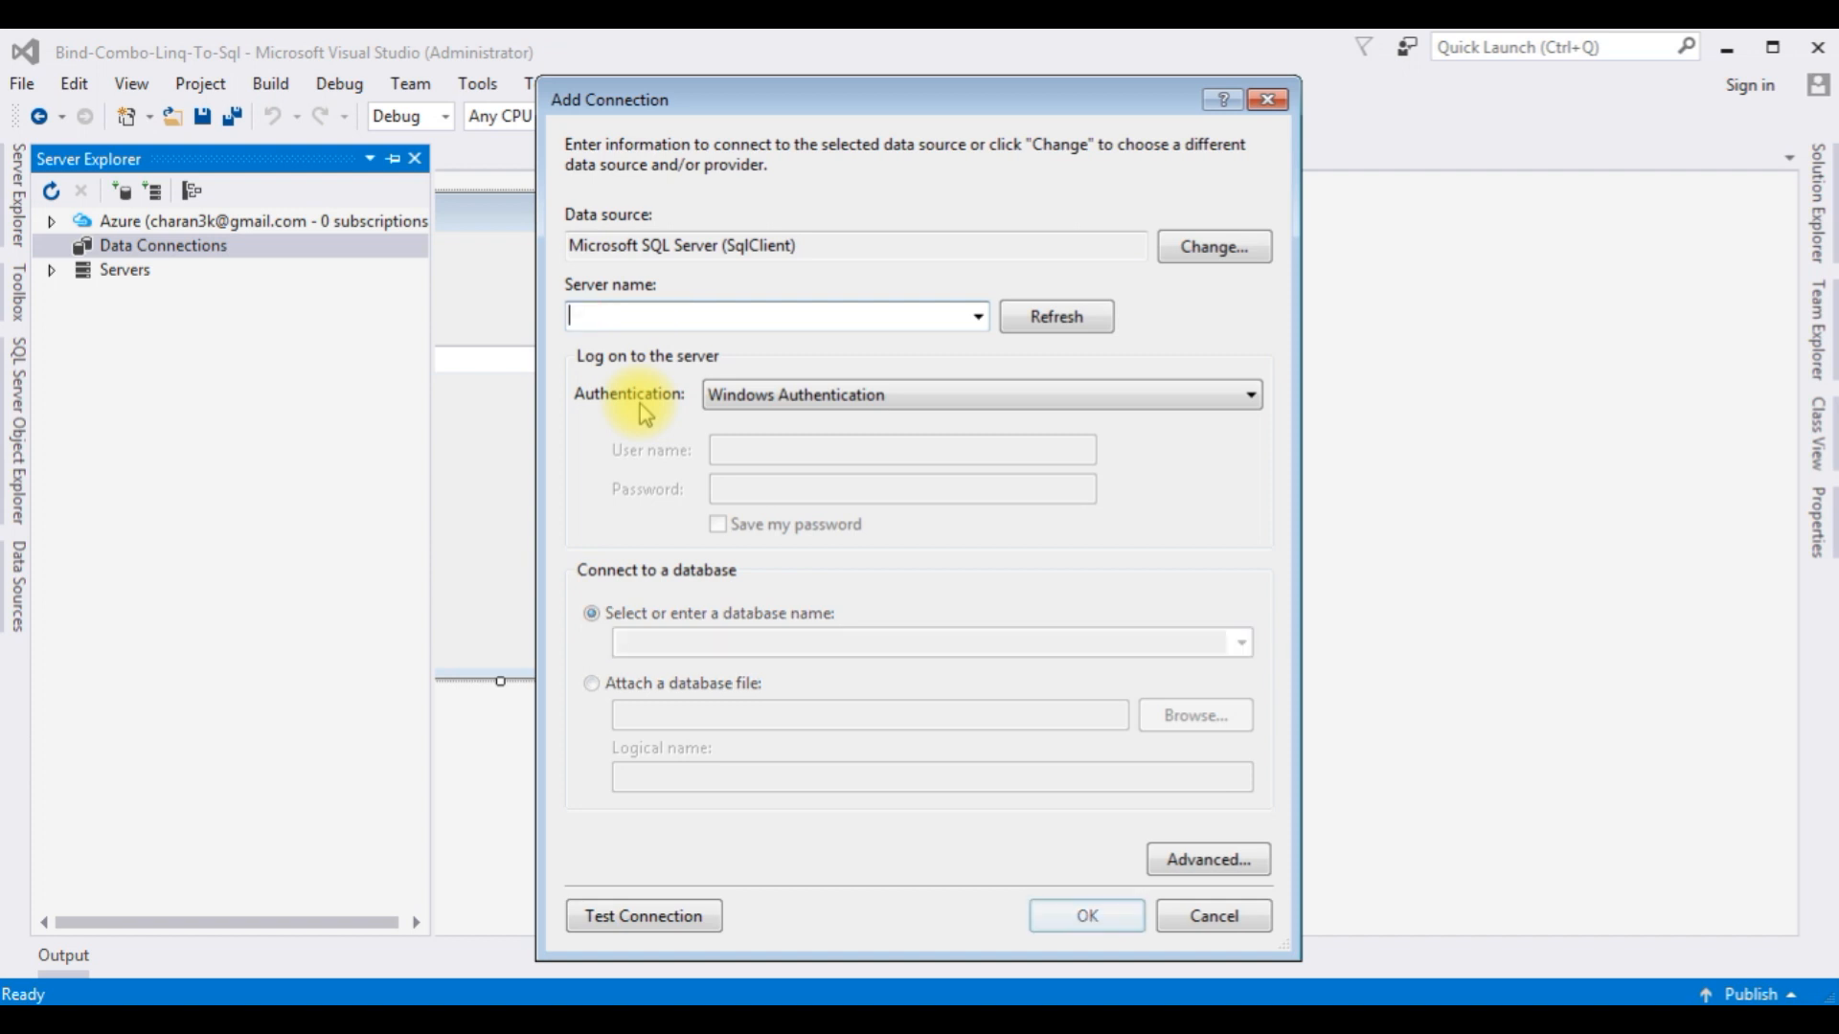
click(579, 317)
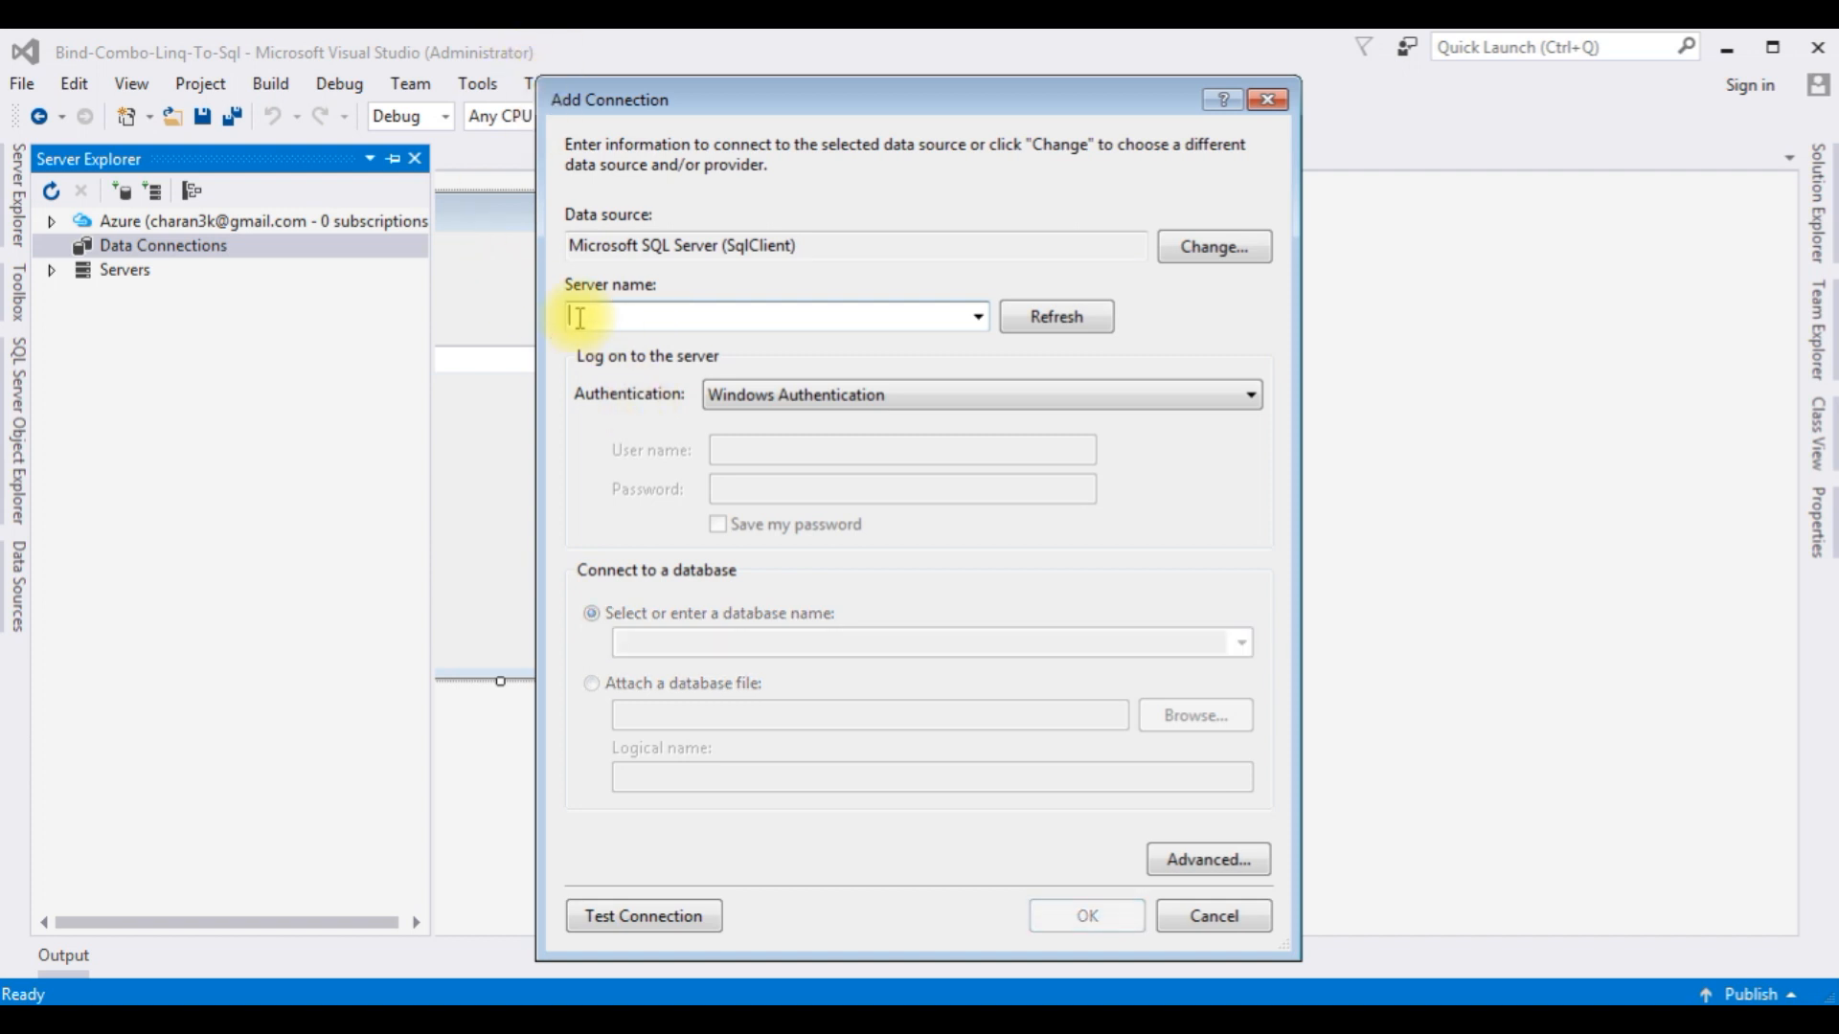
text(user-pc\sqlexpress)
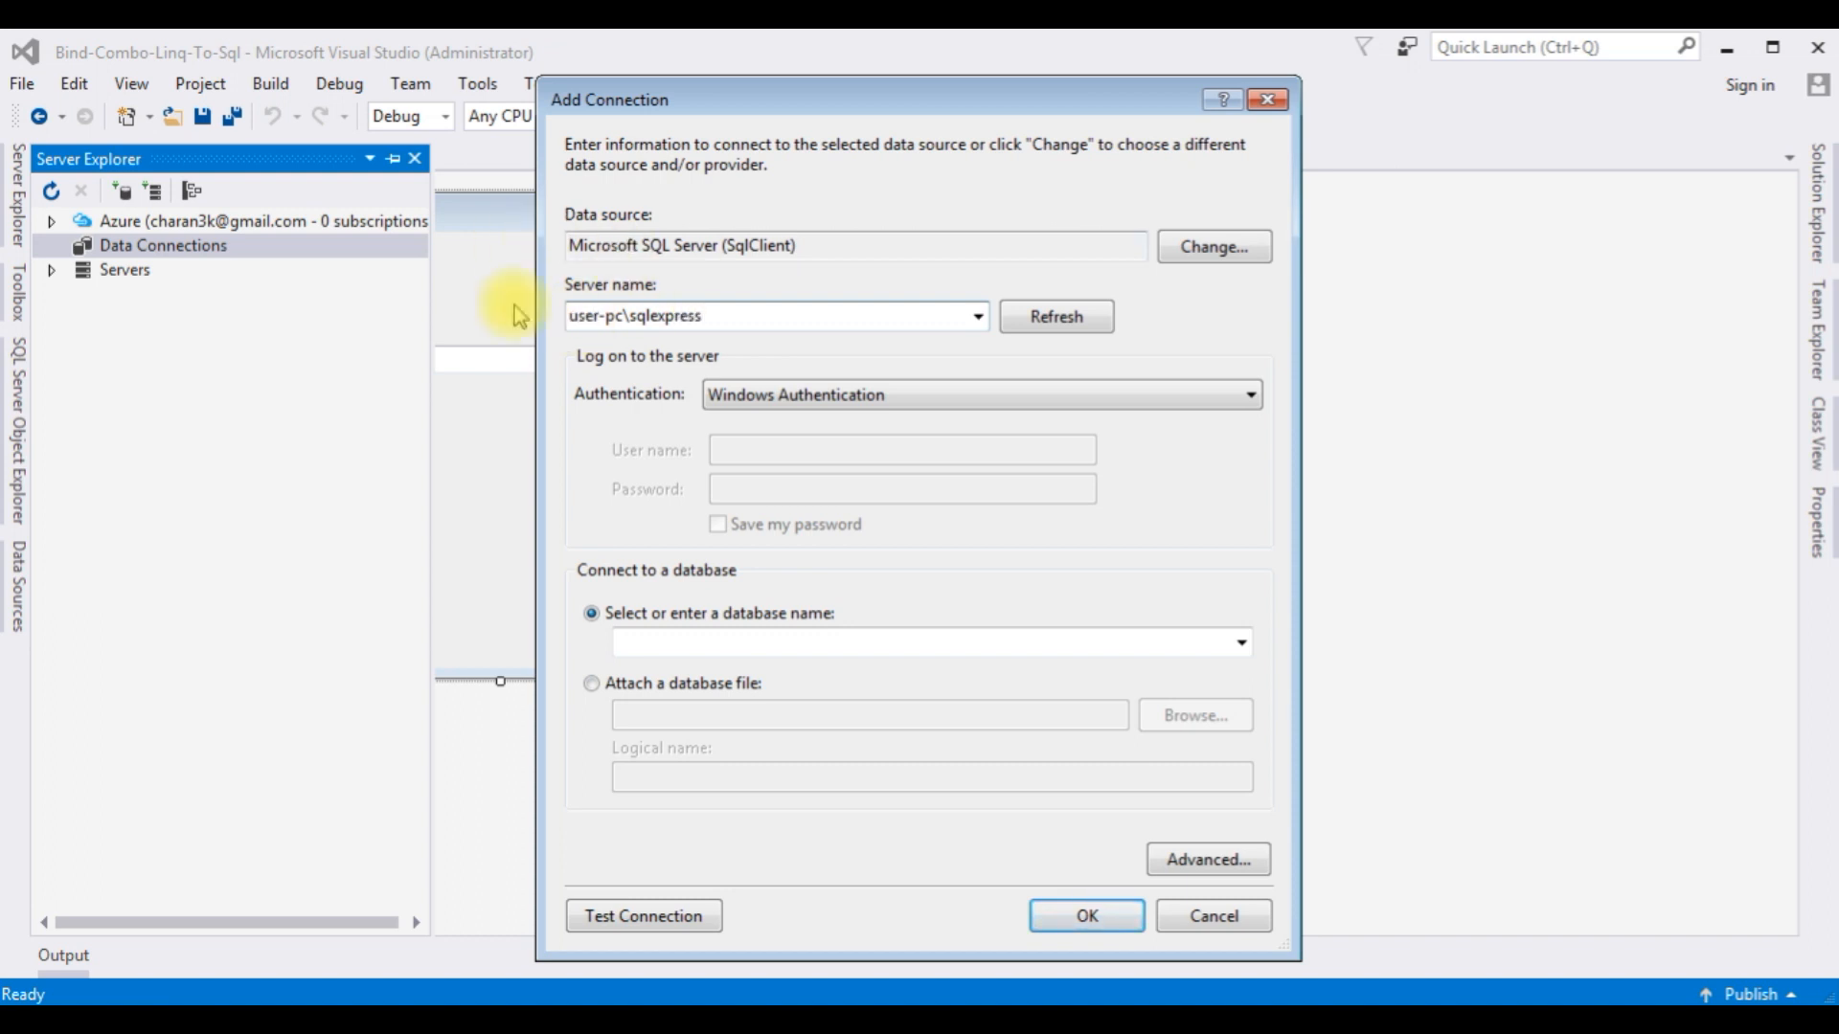
Step: Select the SampleDB database, test the connection successfully and add it under Data Connections
click(1241, 645)
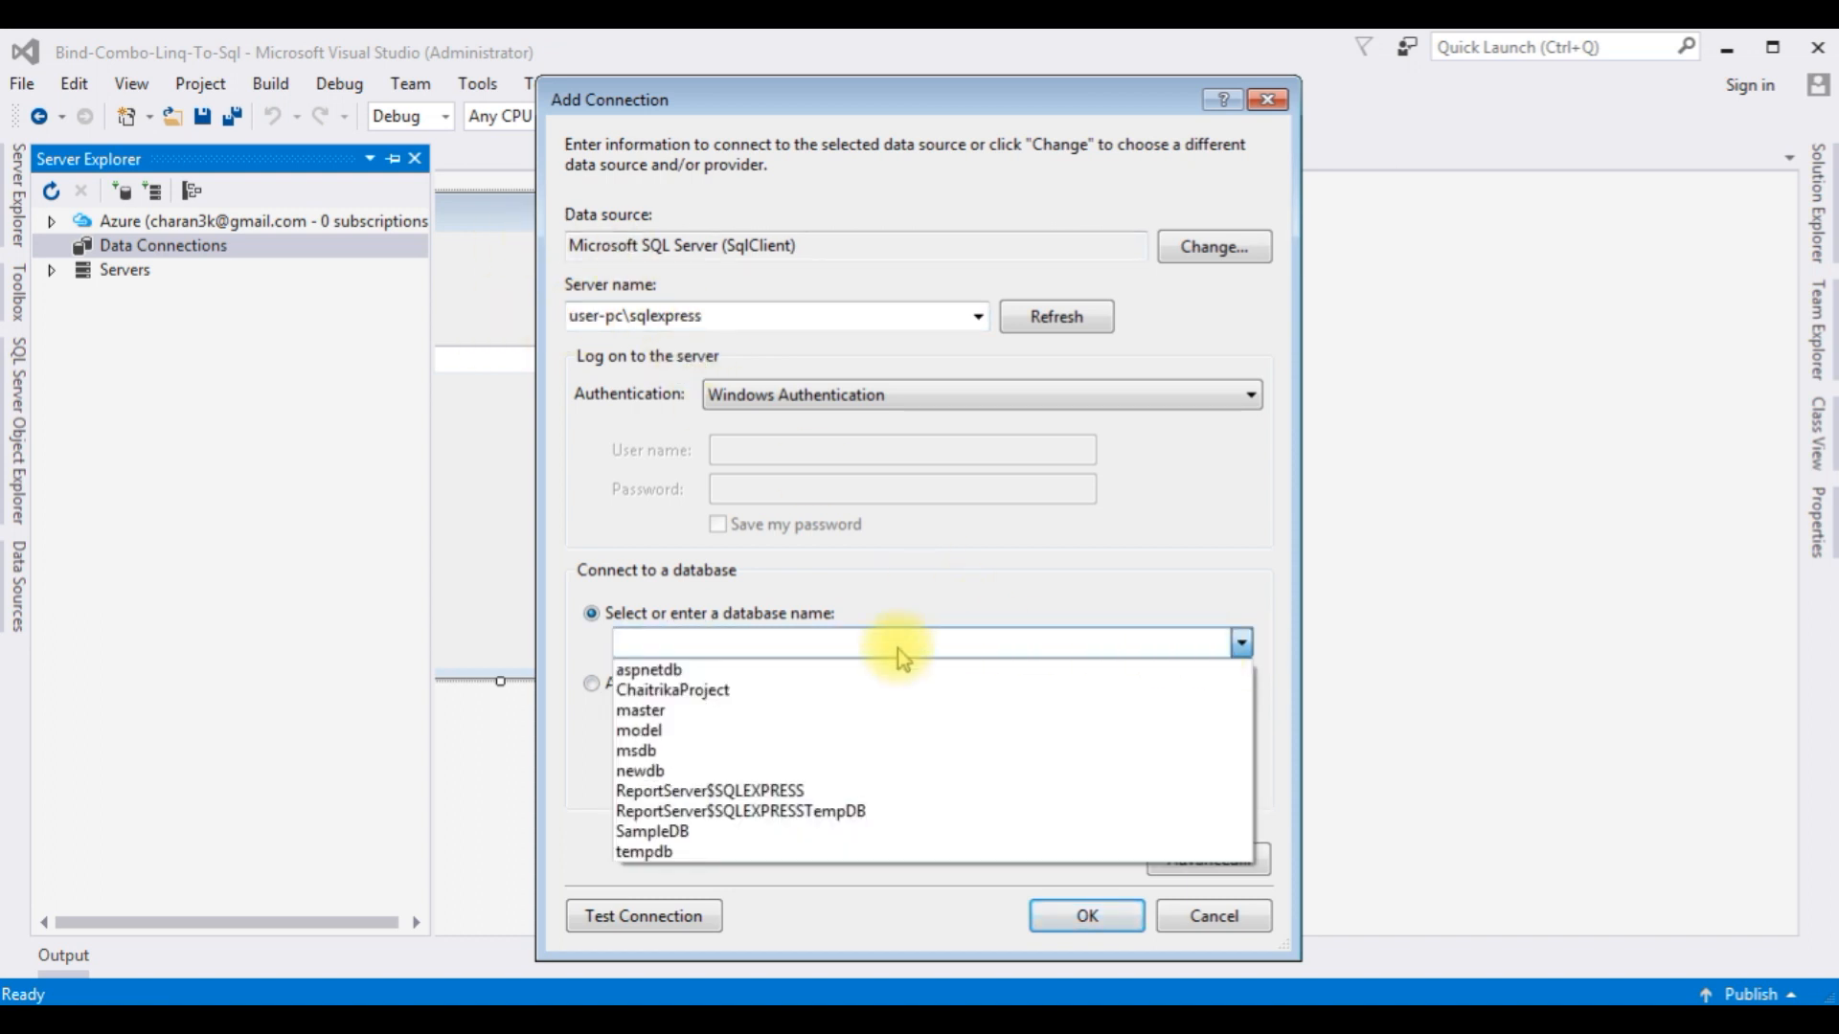
click(666, 828)
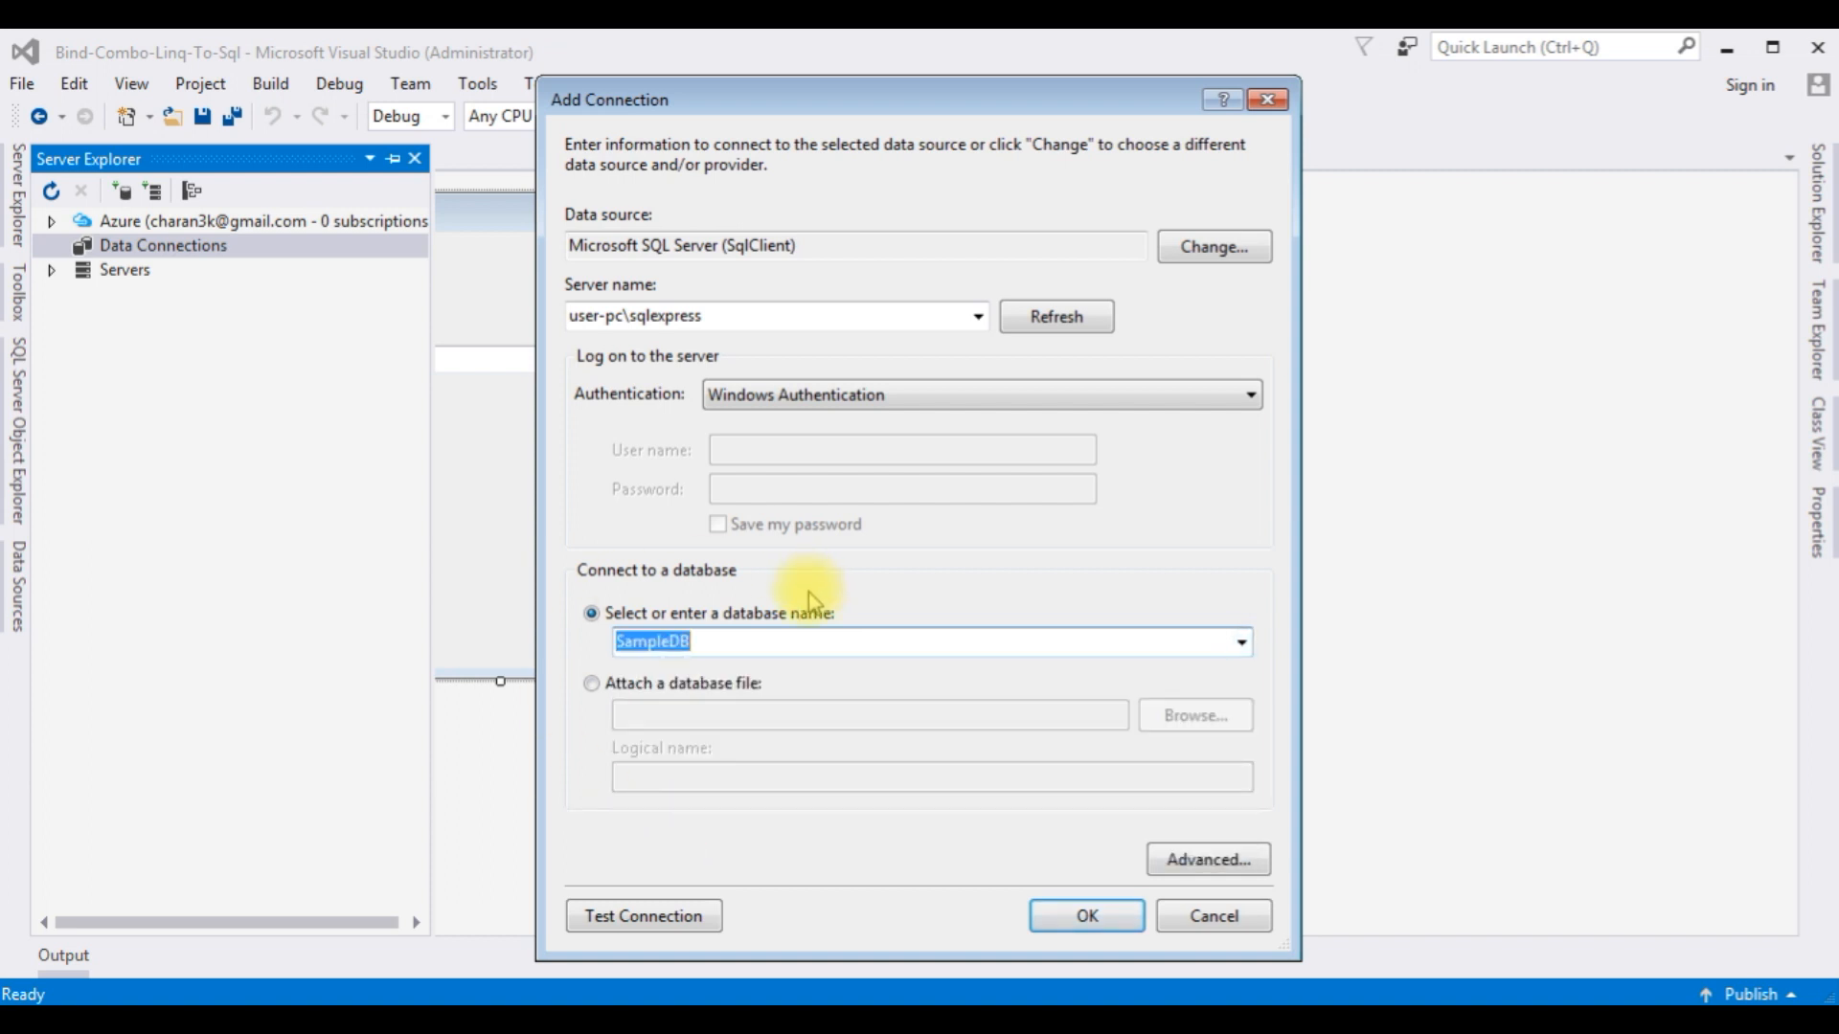
click(661, 915)
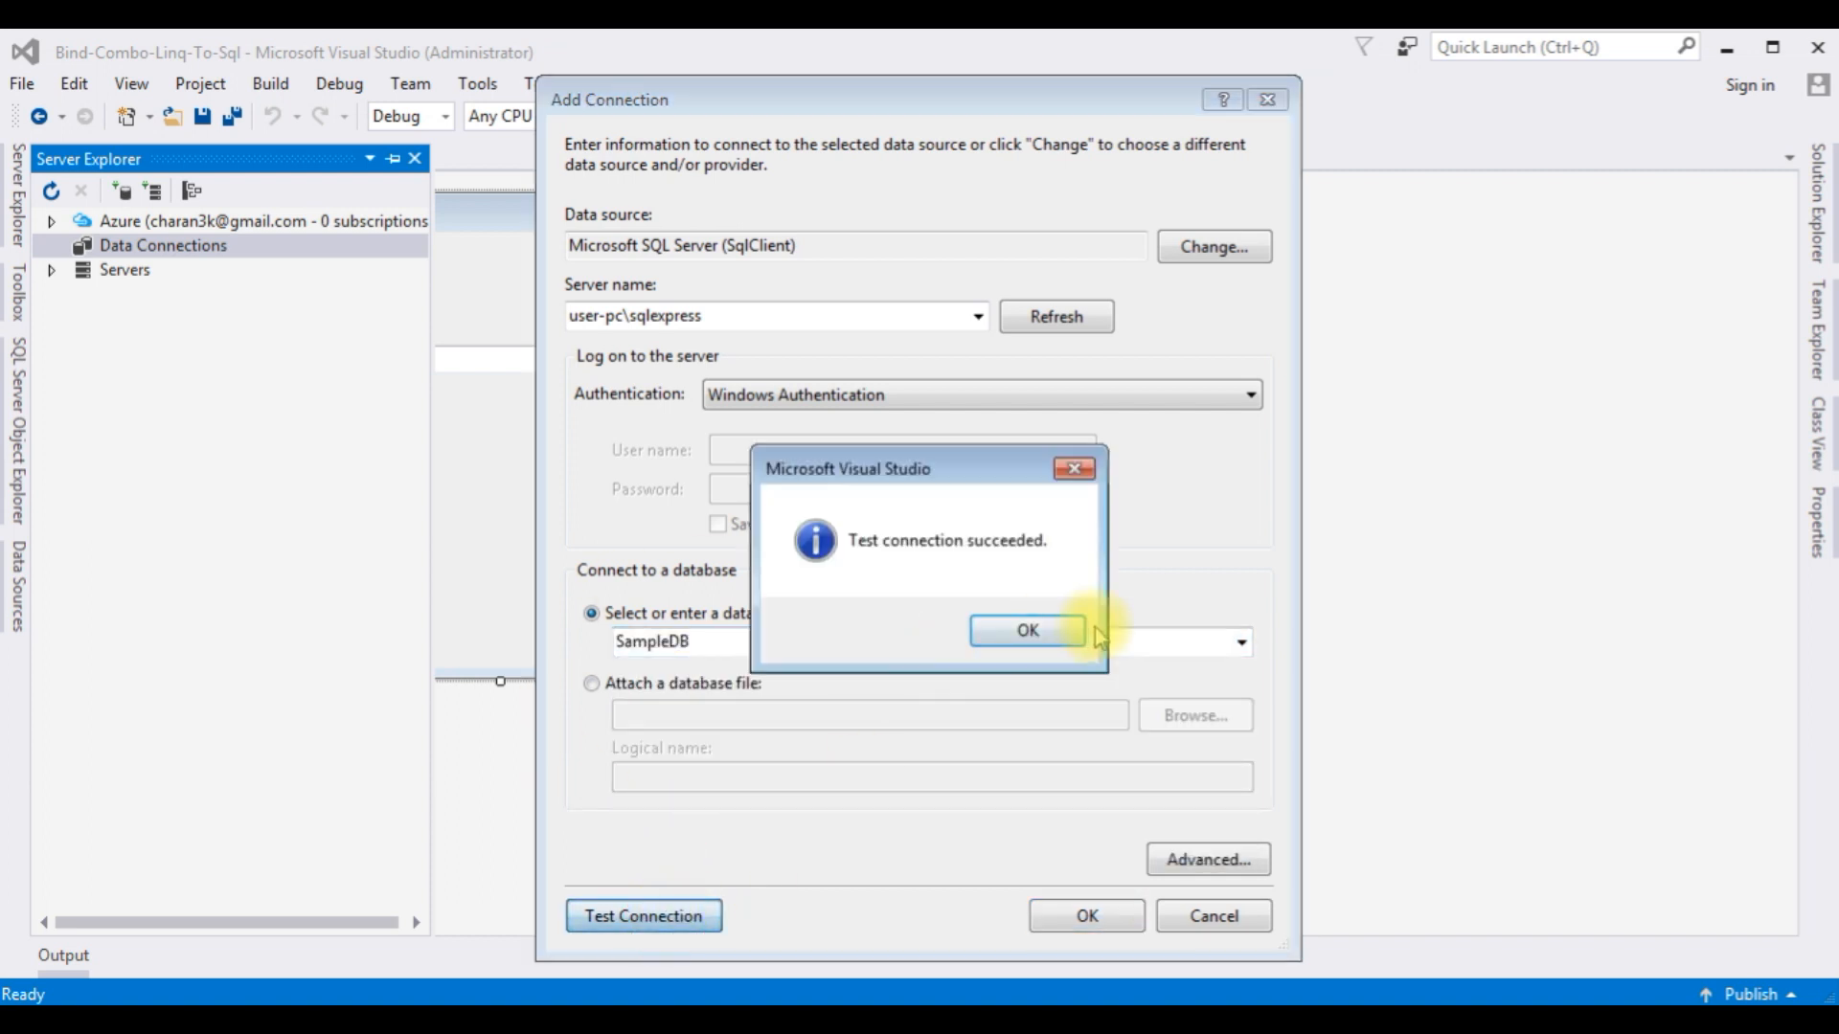
click(1045, 637)
click(1080, 919)
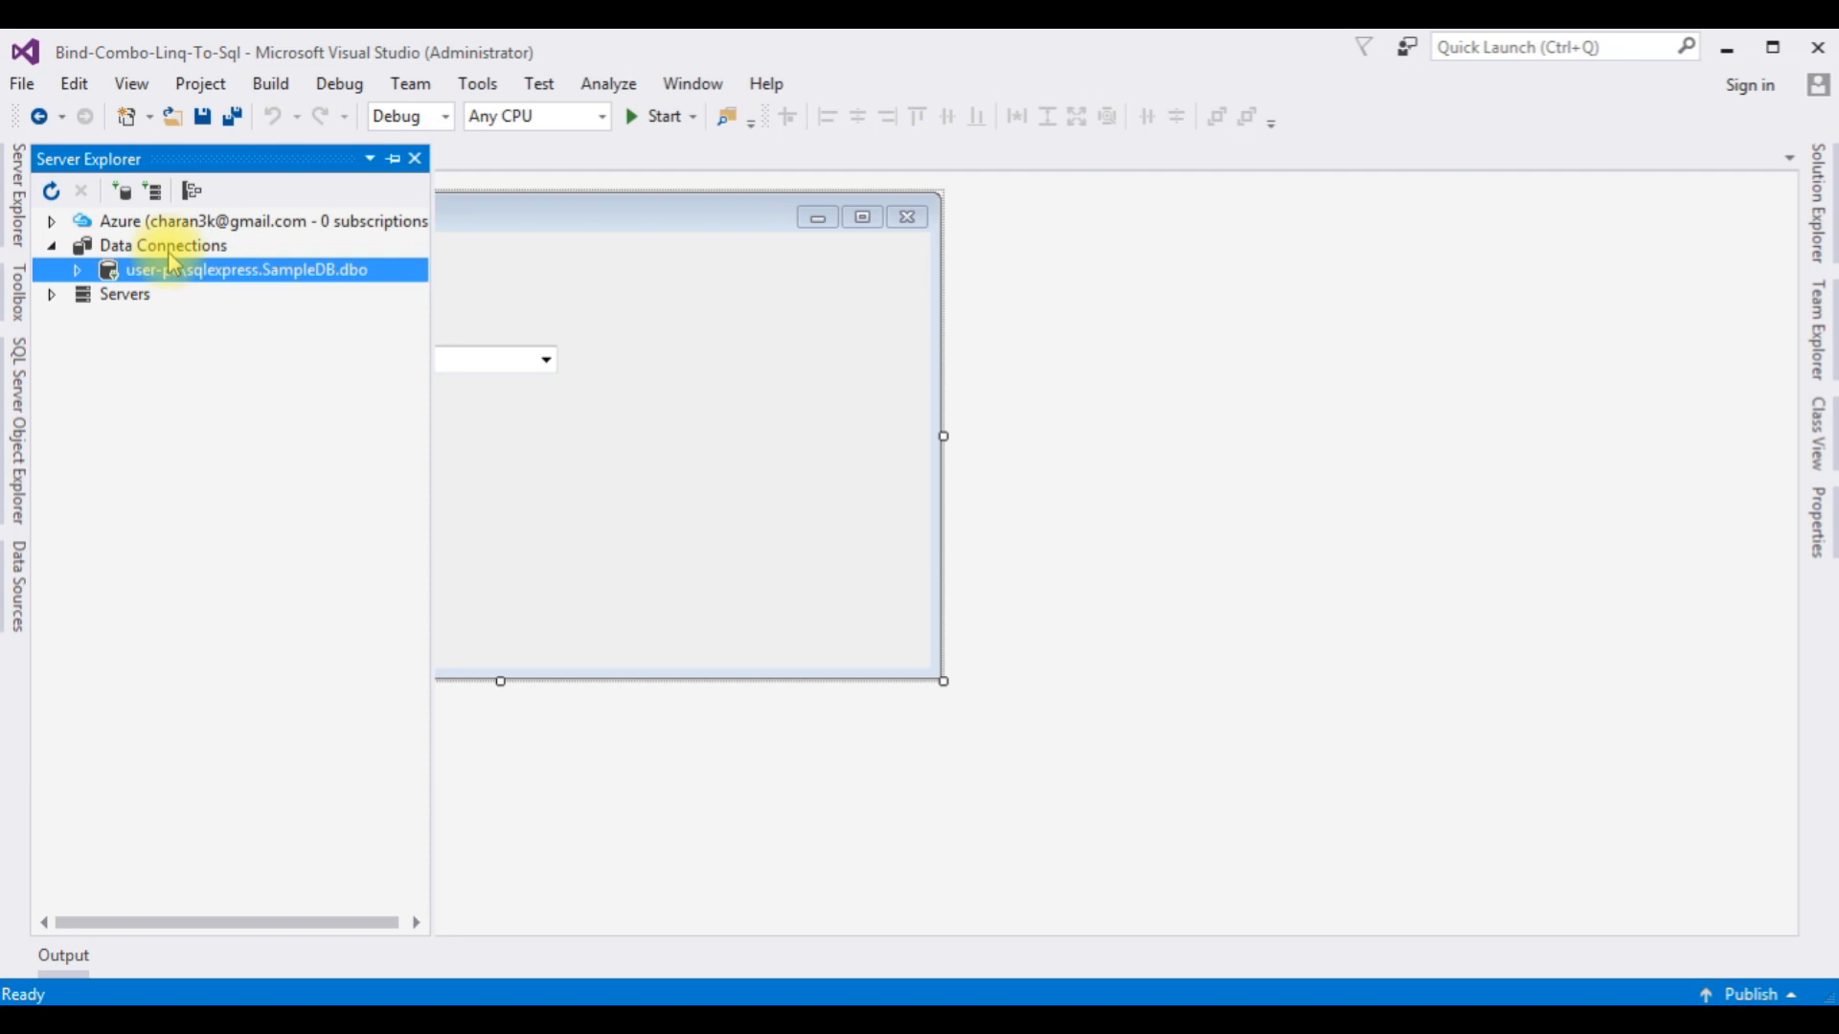
click(1817, 202)
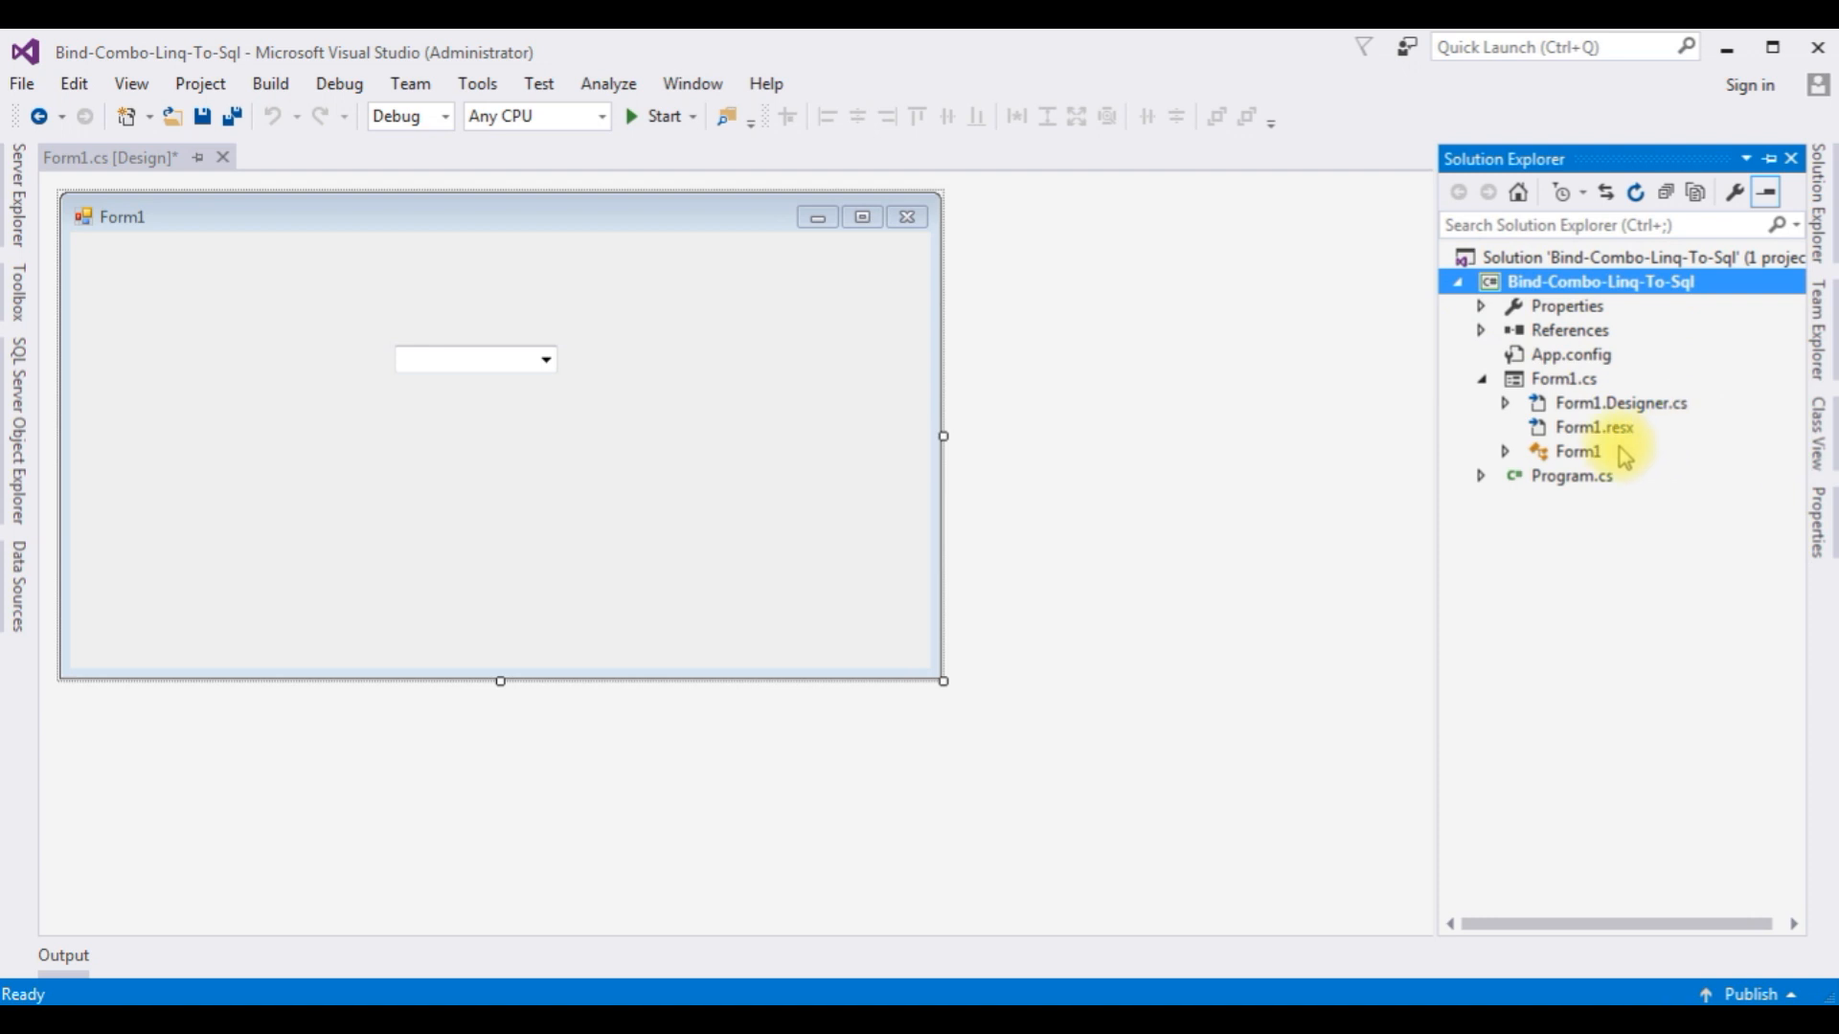
Step: Add a Data > LINQ to SQL Classes item, DataClasses1.dbml, to the project via Add New Item
right_click(1526, 290)
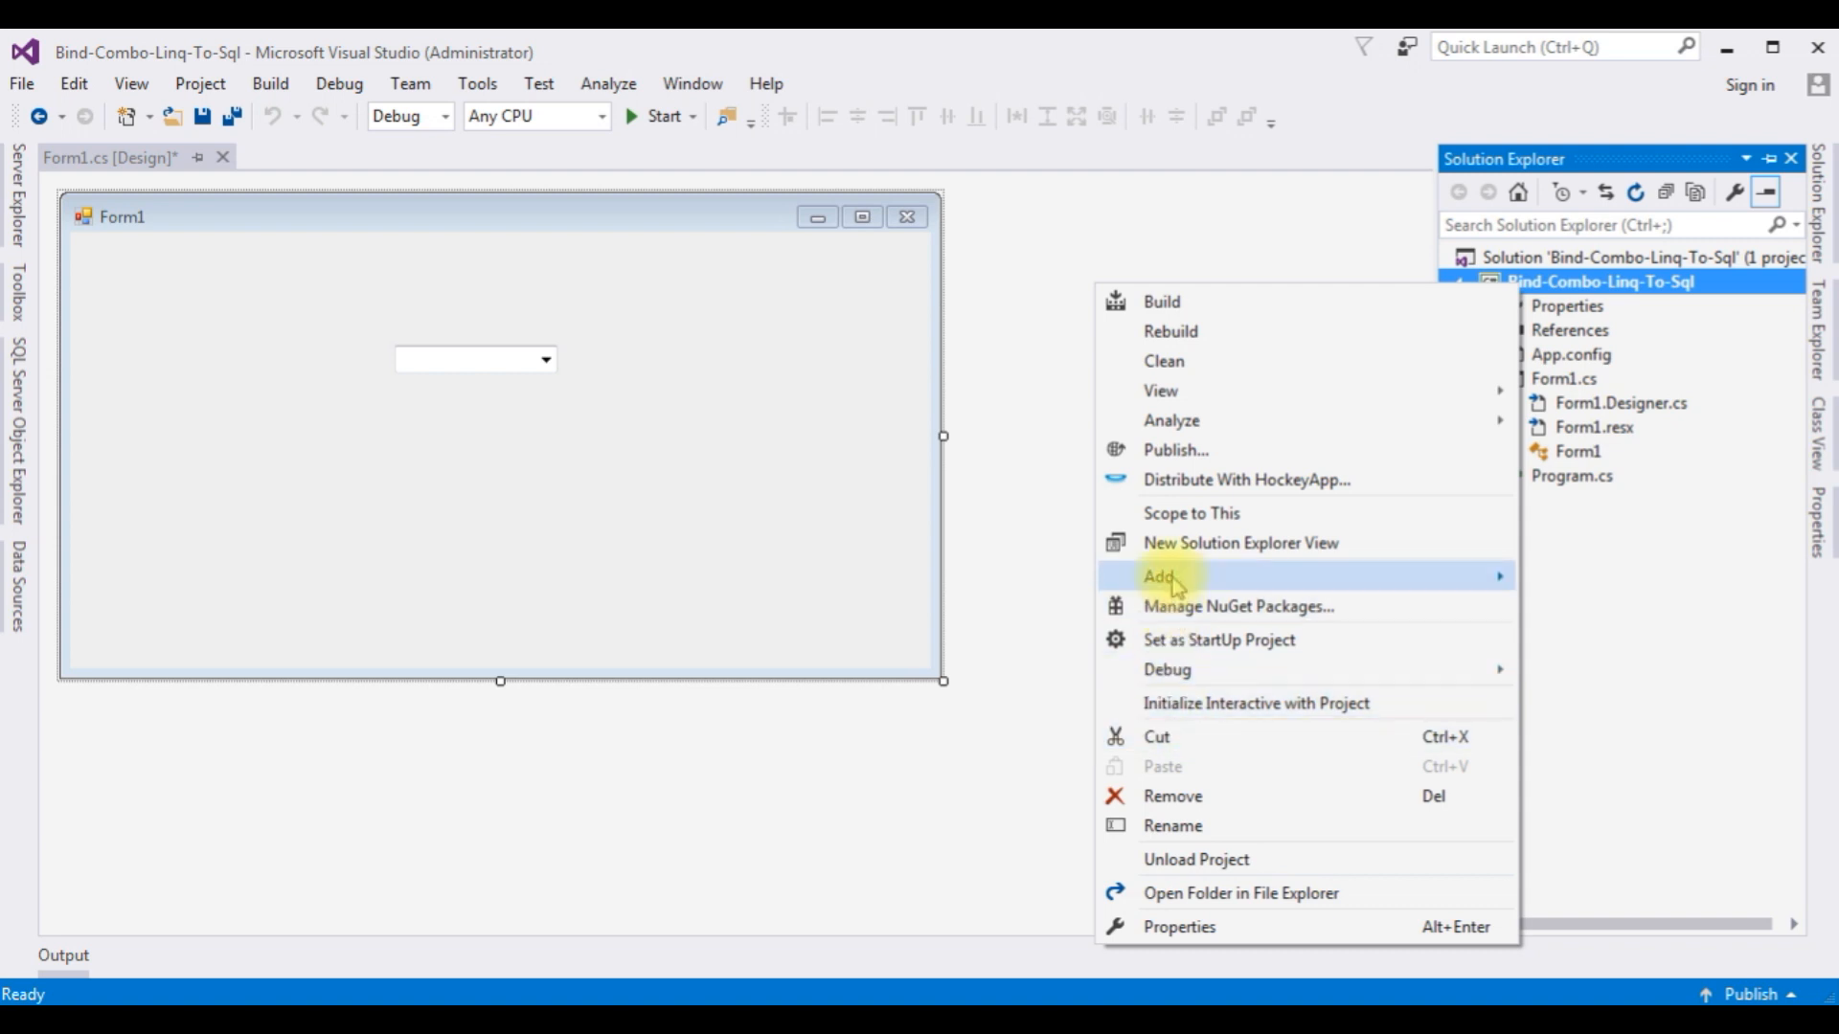
mouse_move(1158, 575)
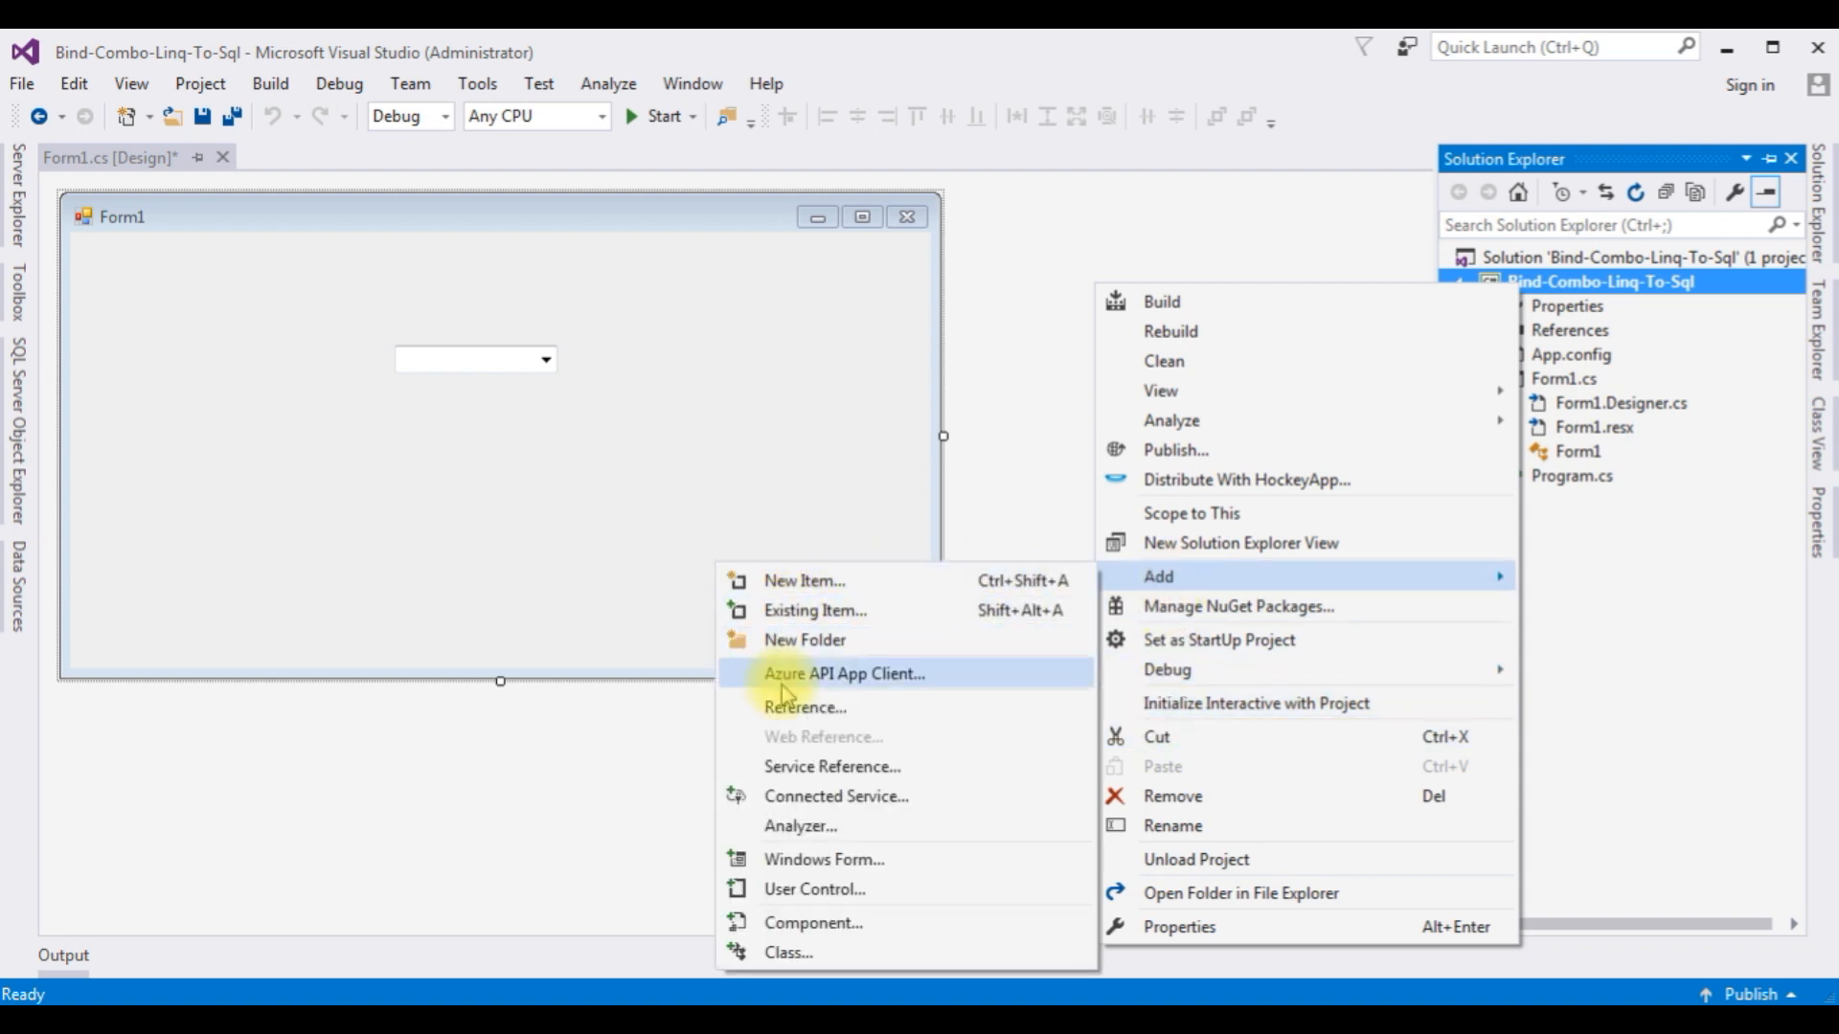
click(791, 581)
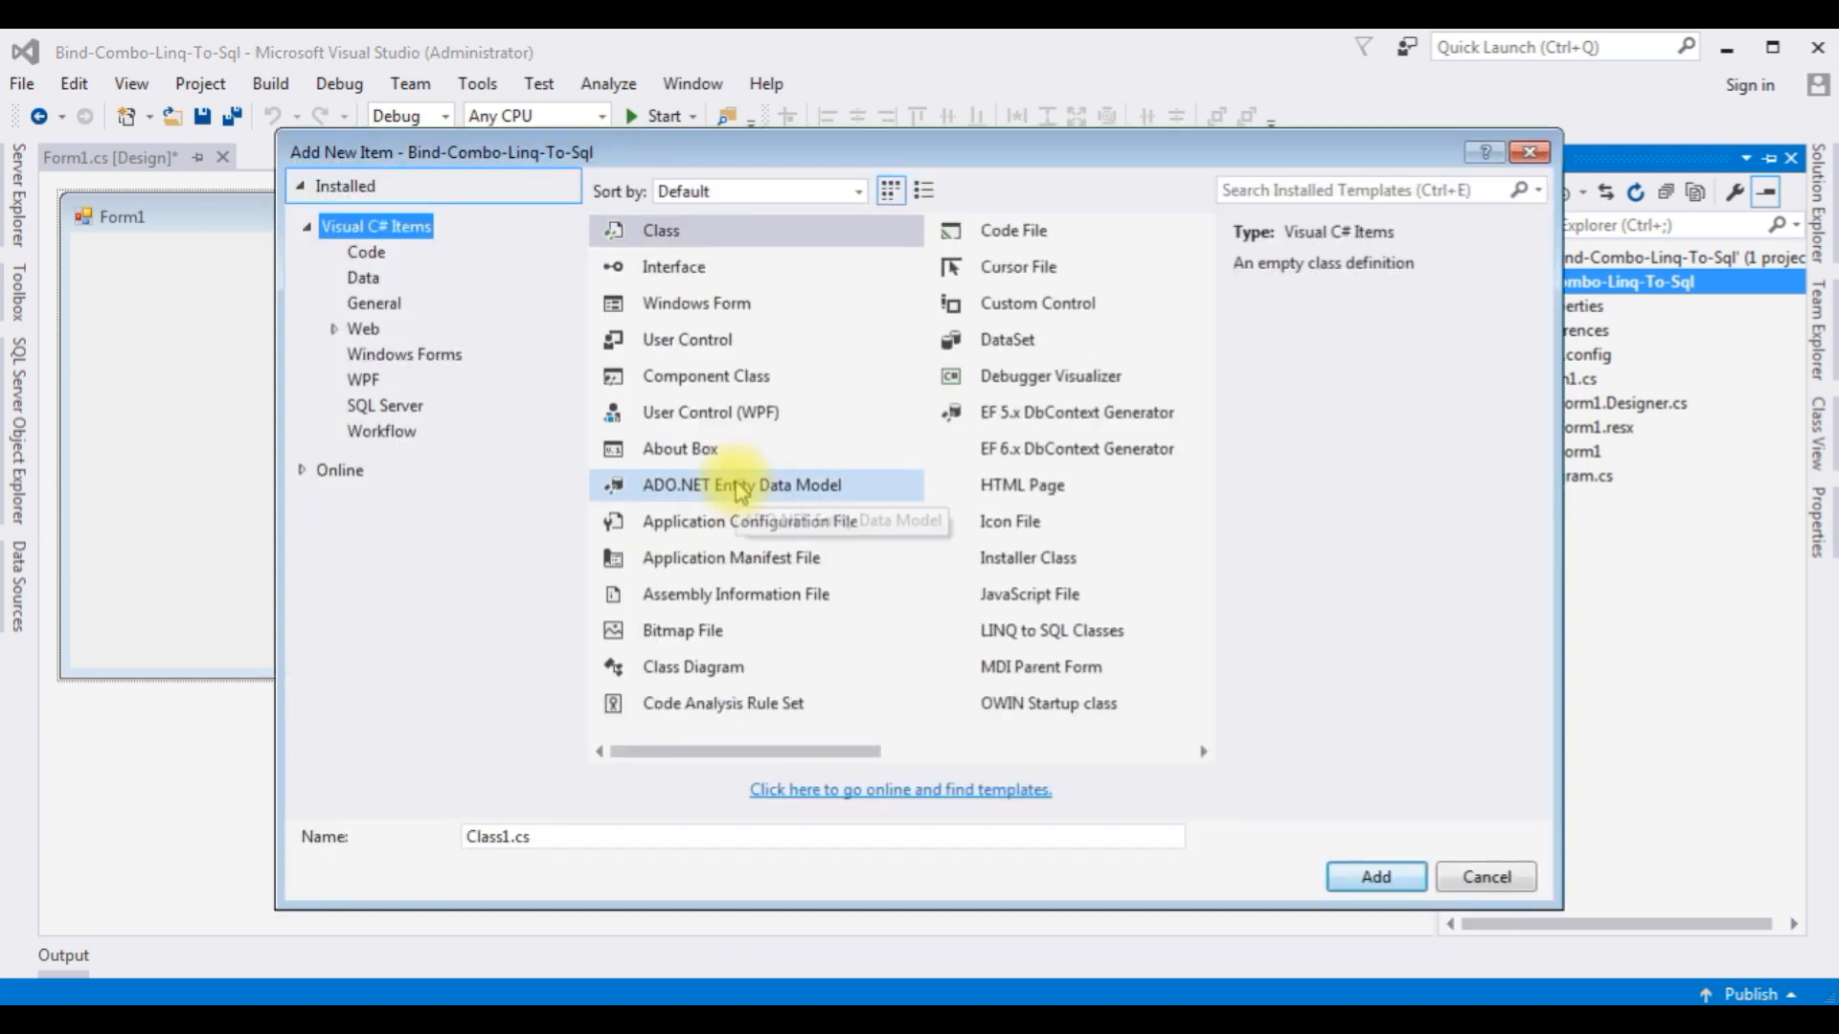
click(363, 280)
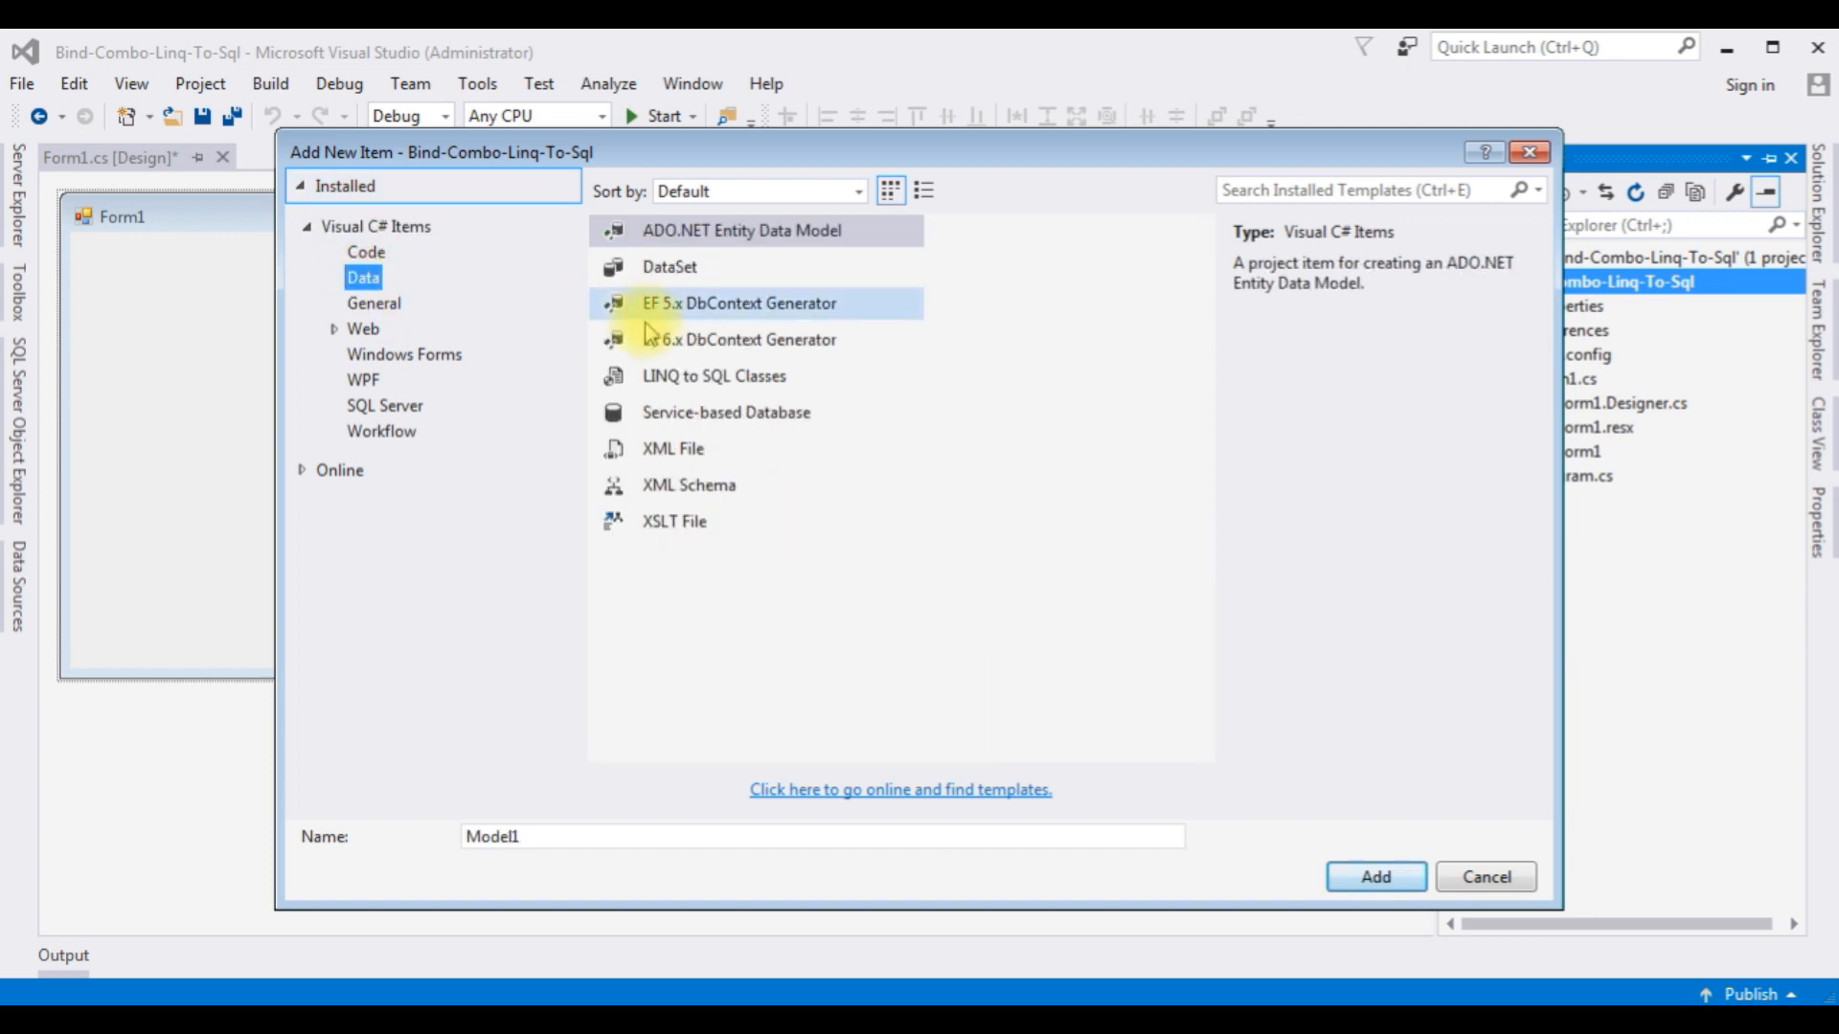
click(661, 386)
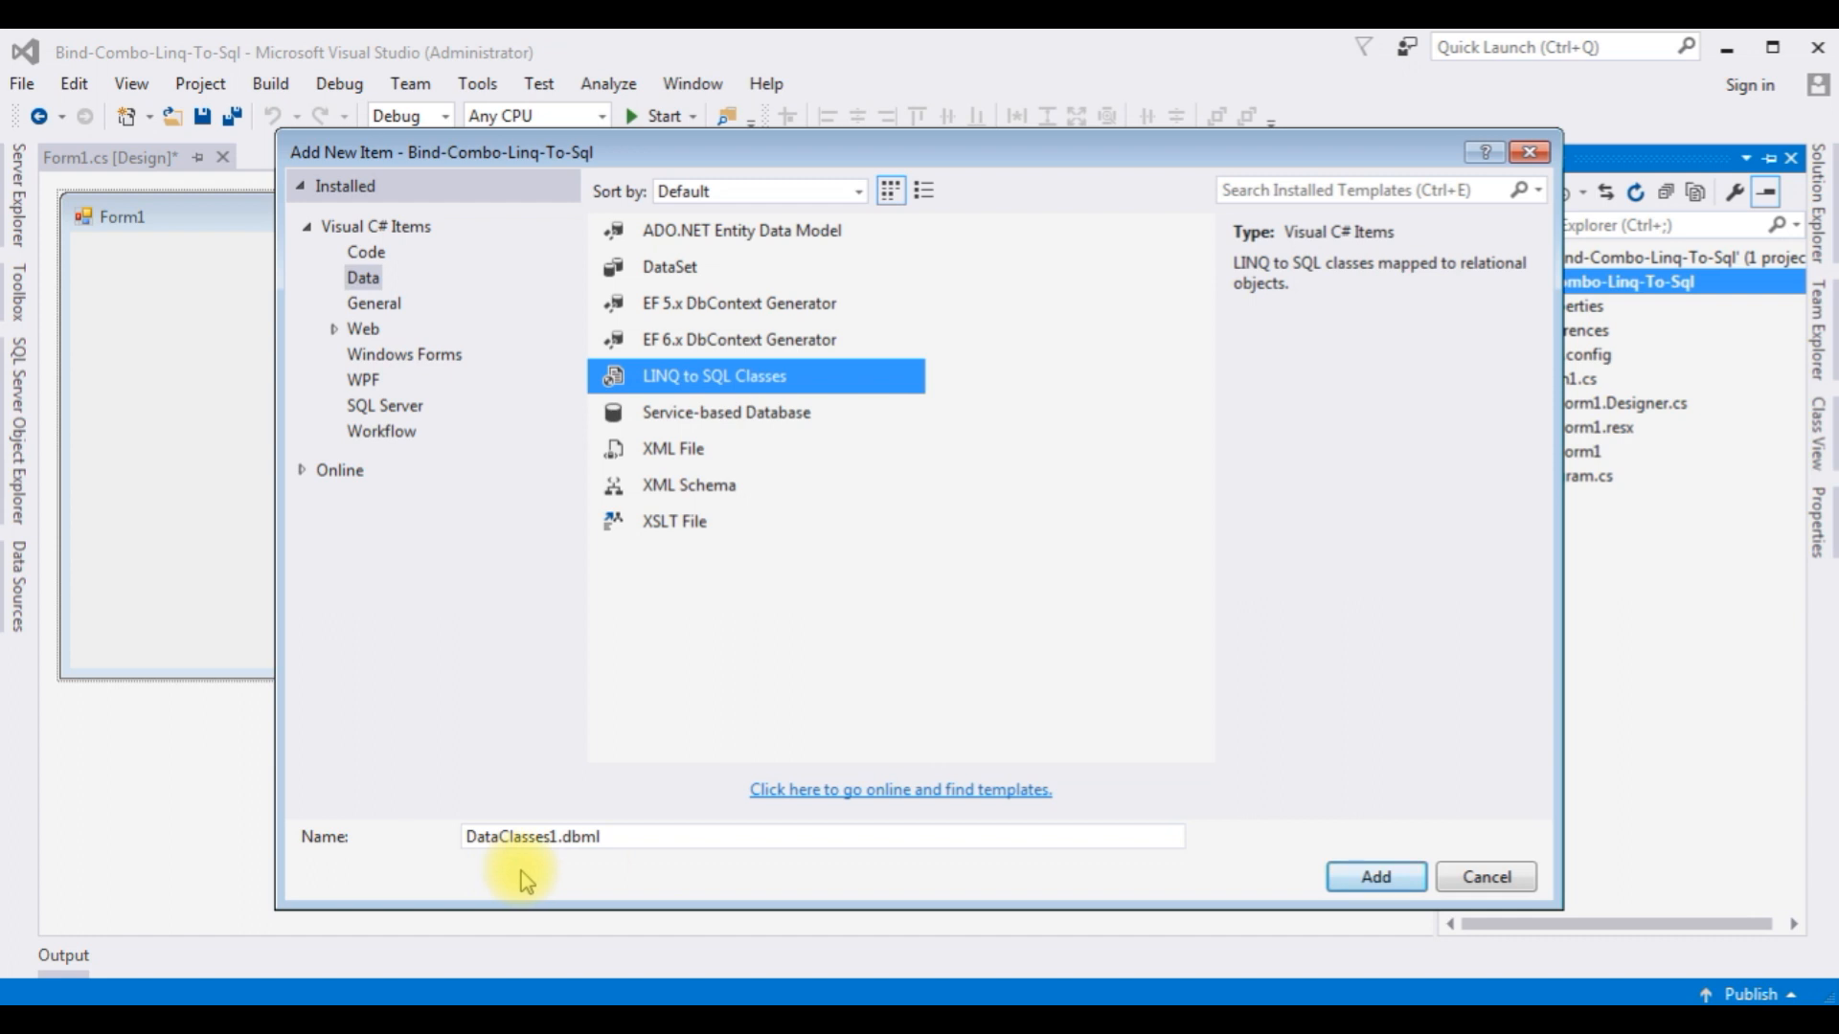
click(1372, 877)
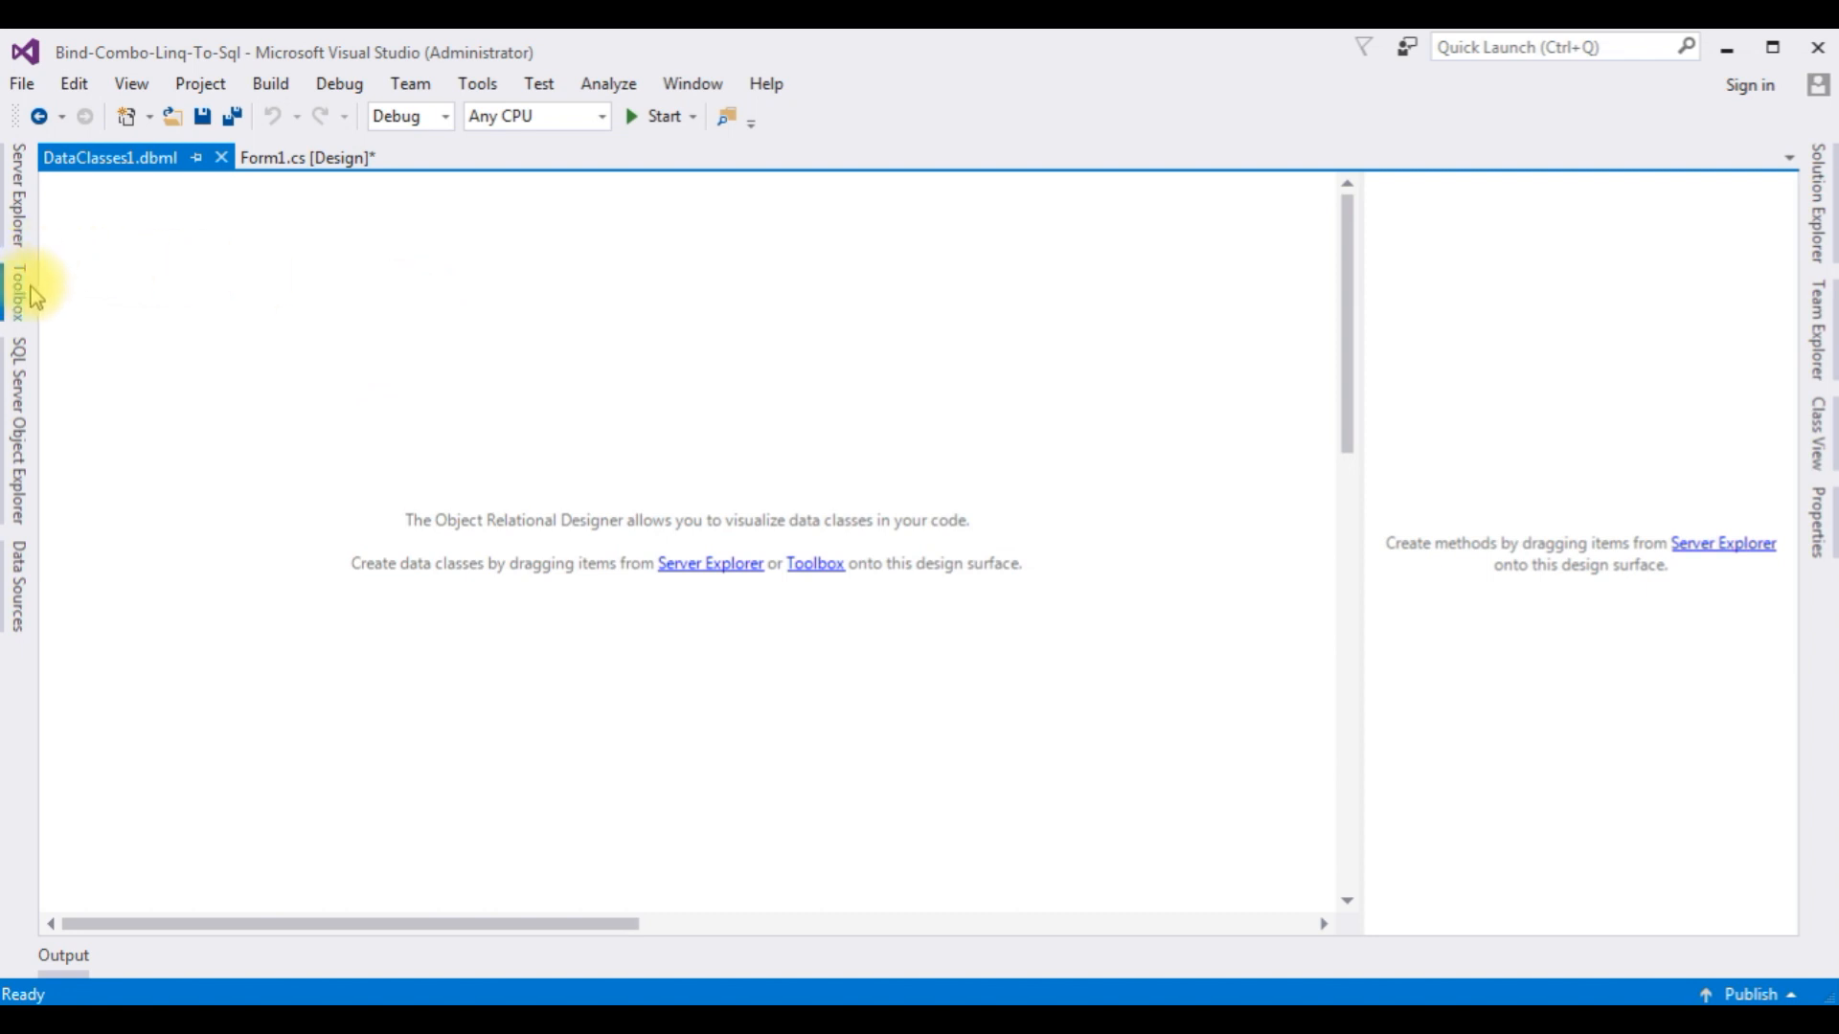
Step: Drag EmpTable from the SampleDB tables onto the DBML designer as an entity
click(17, 201)
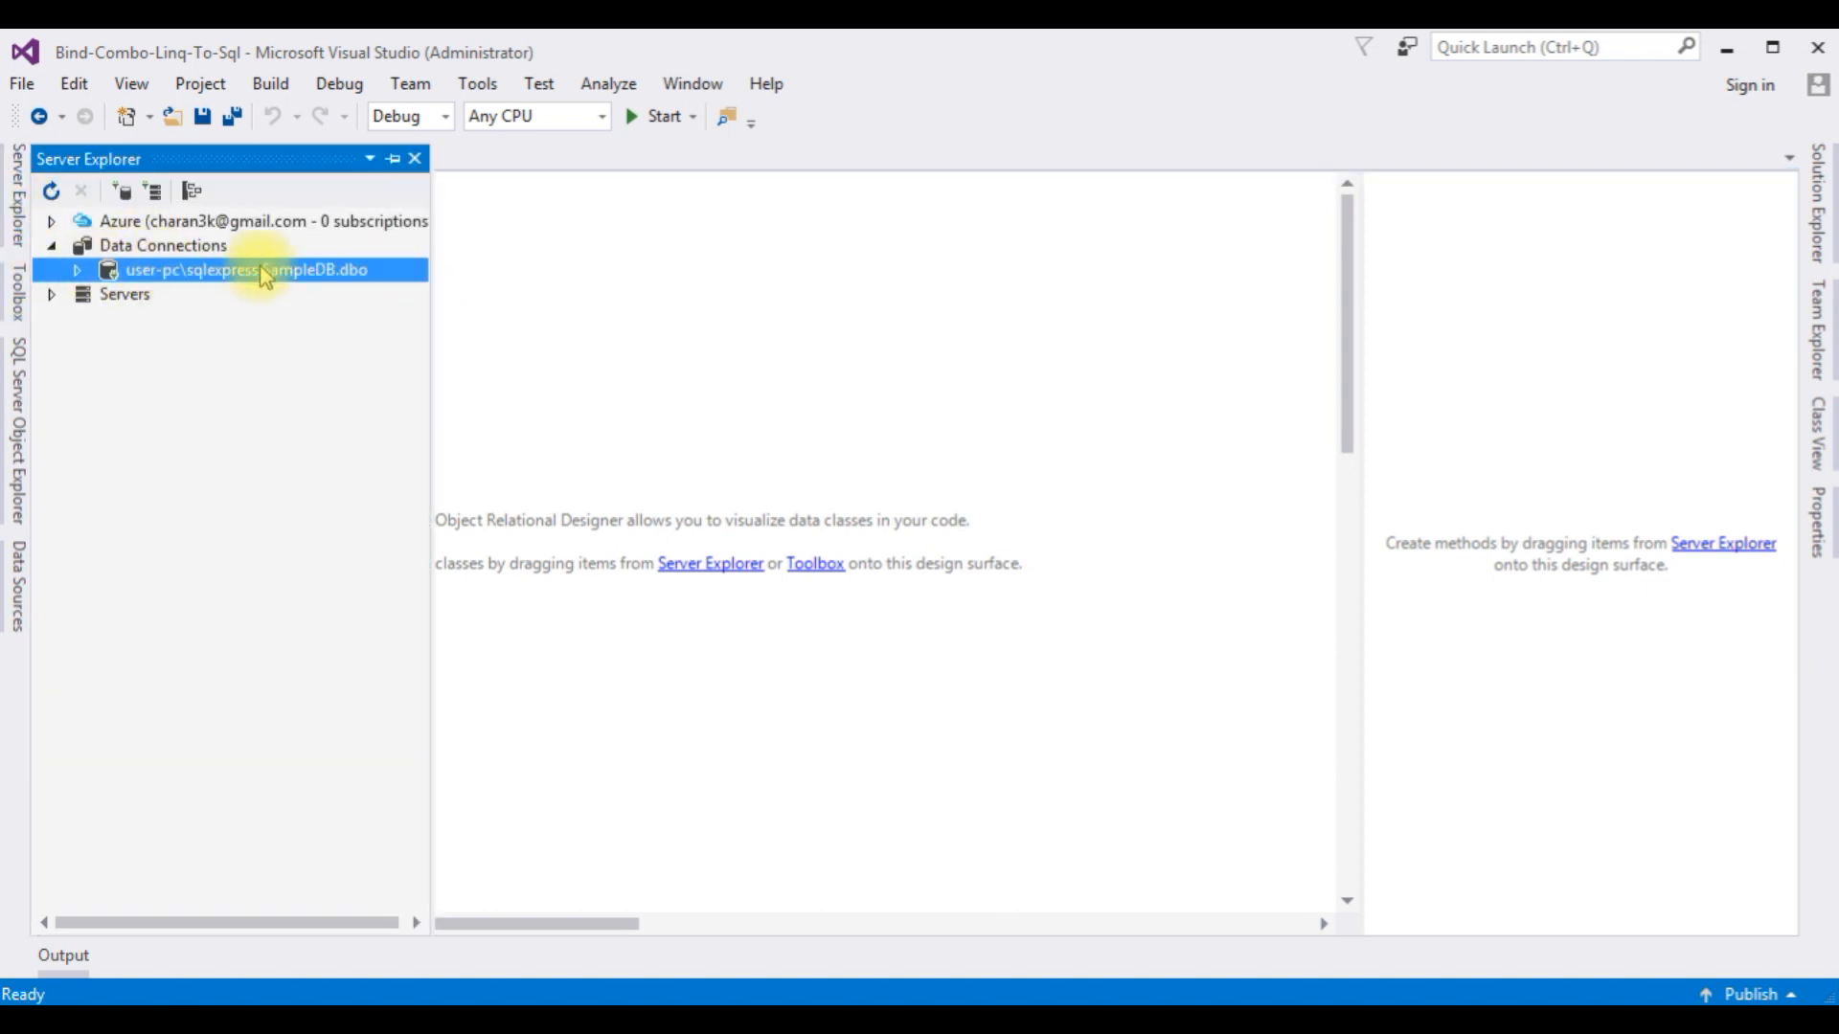
click(77, 270)
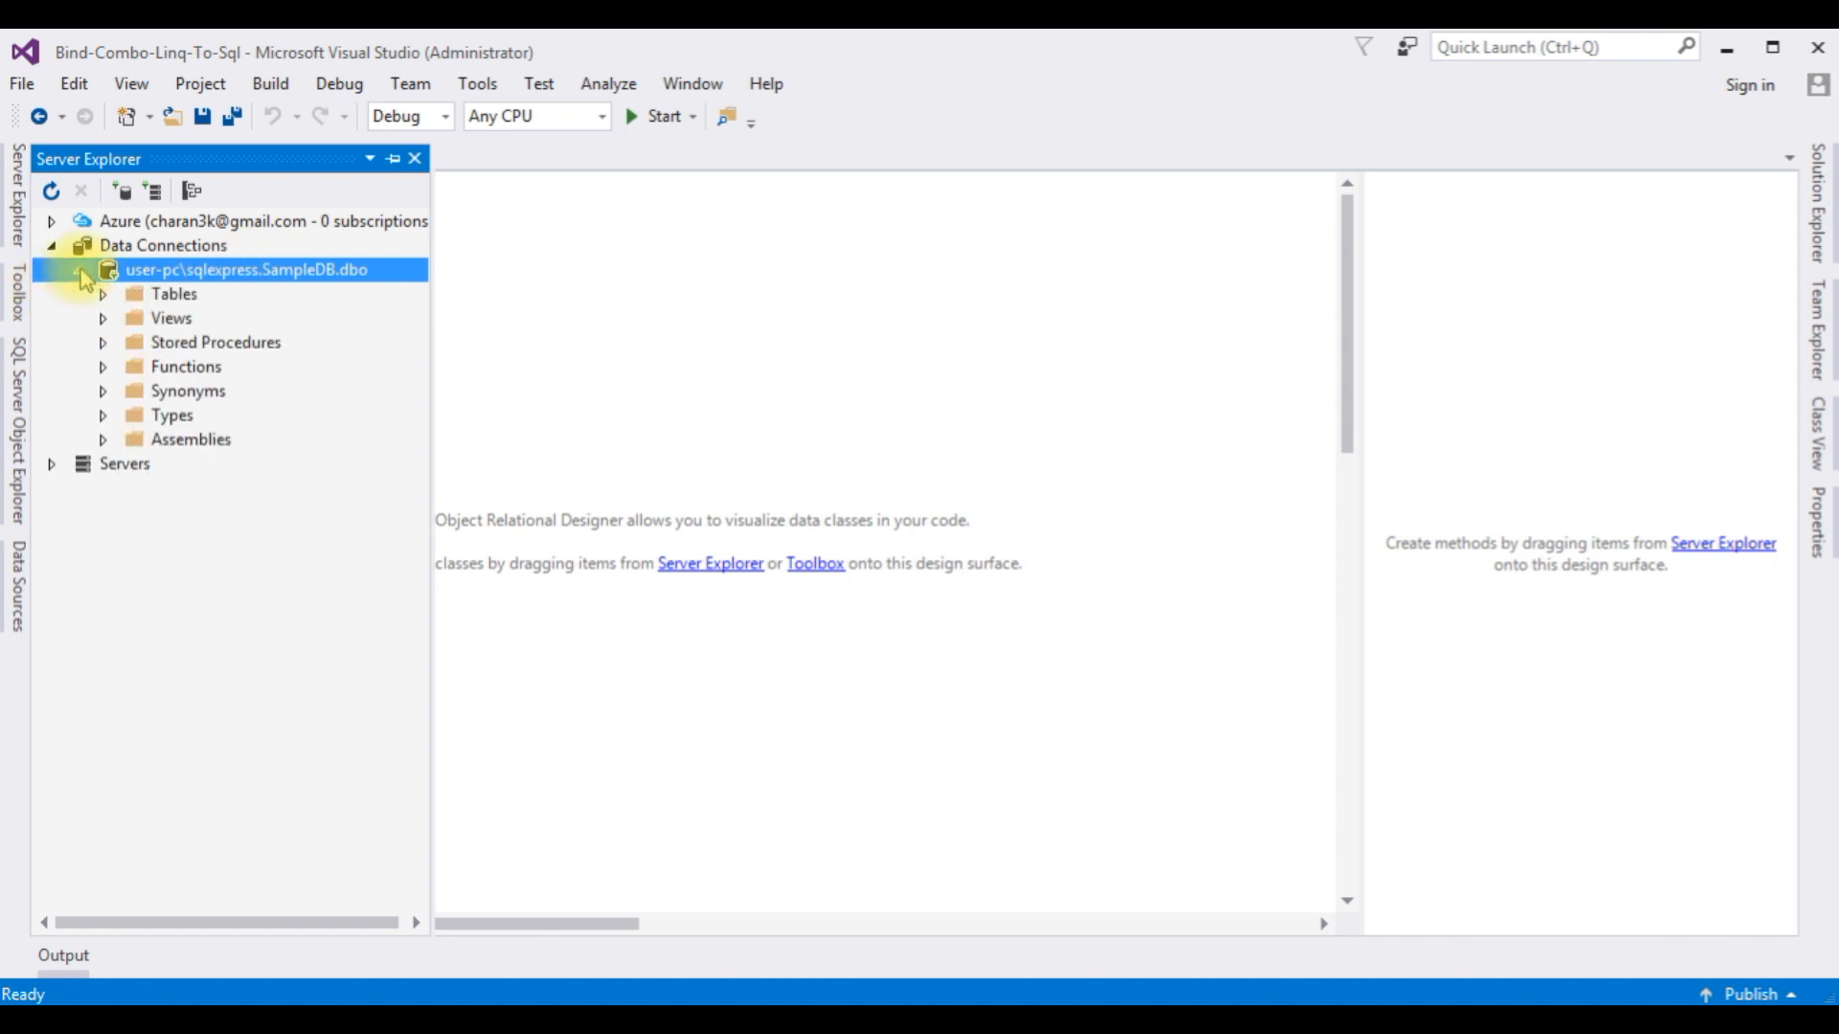
click(103, 294)
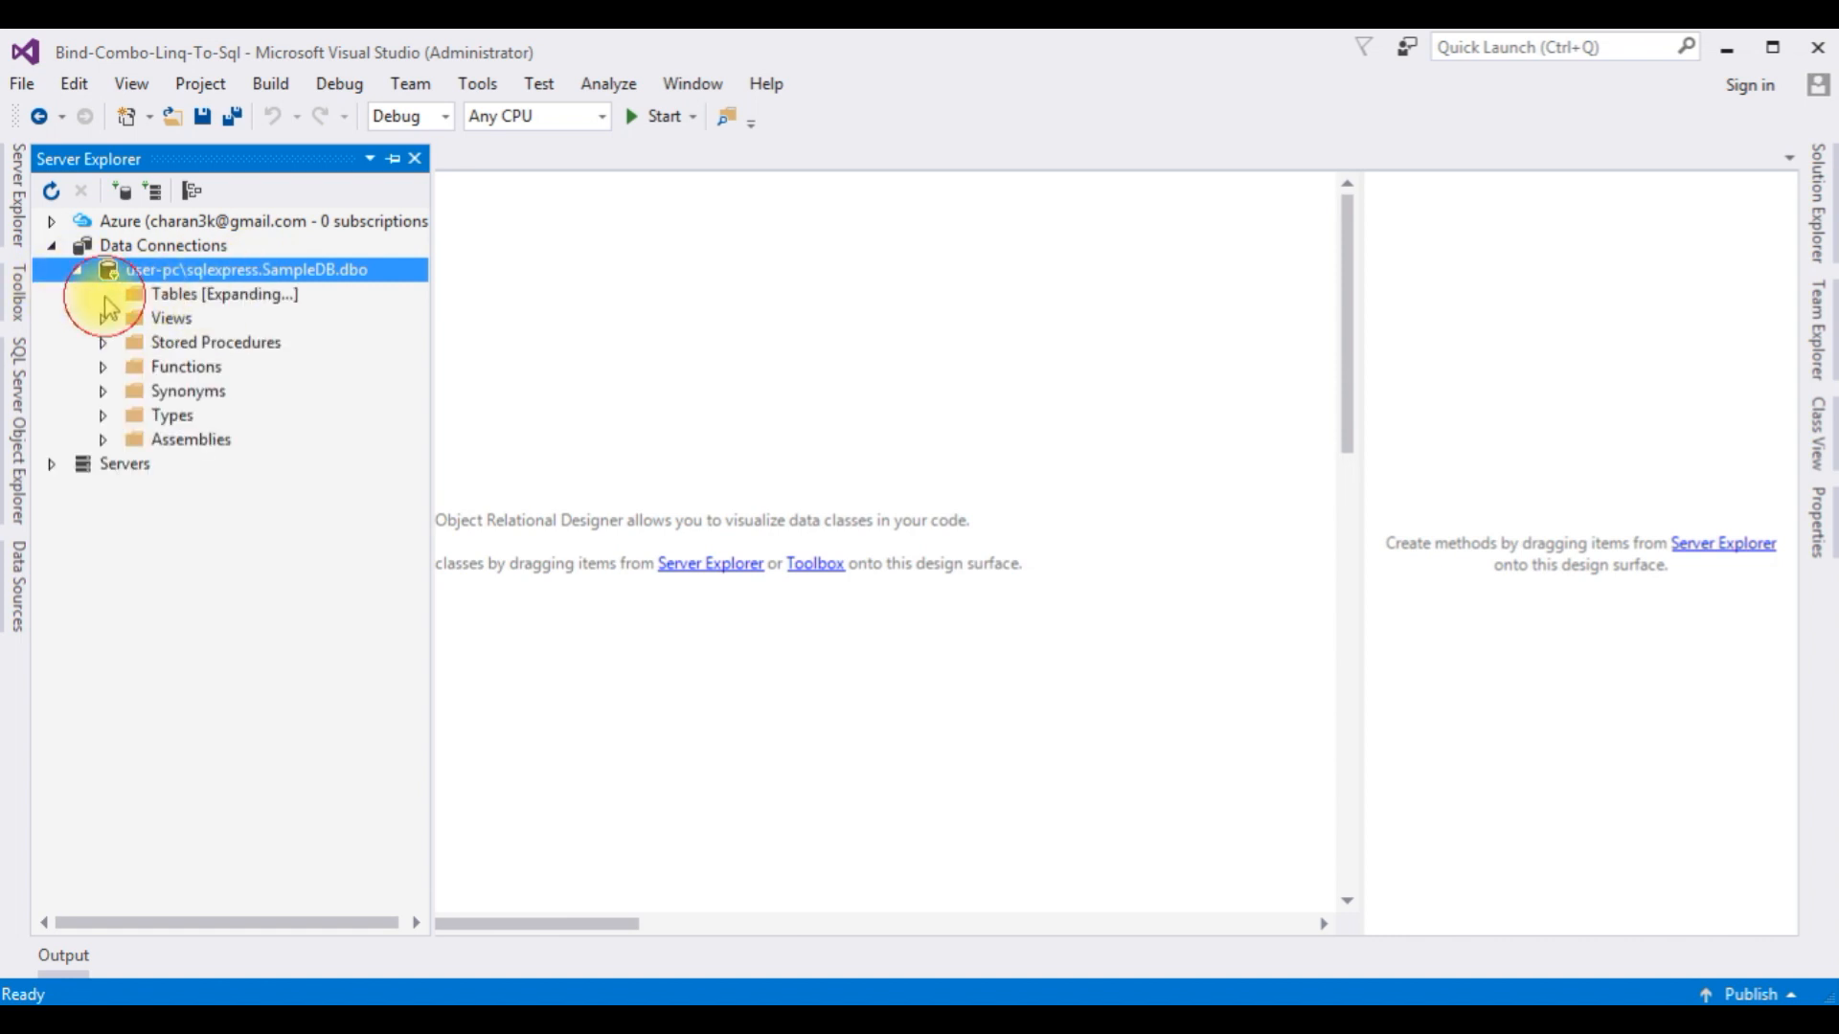
scroll(411, 480, down, 2)
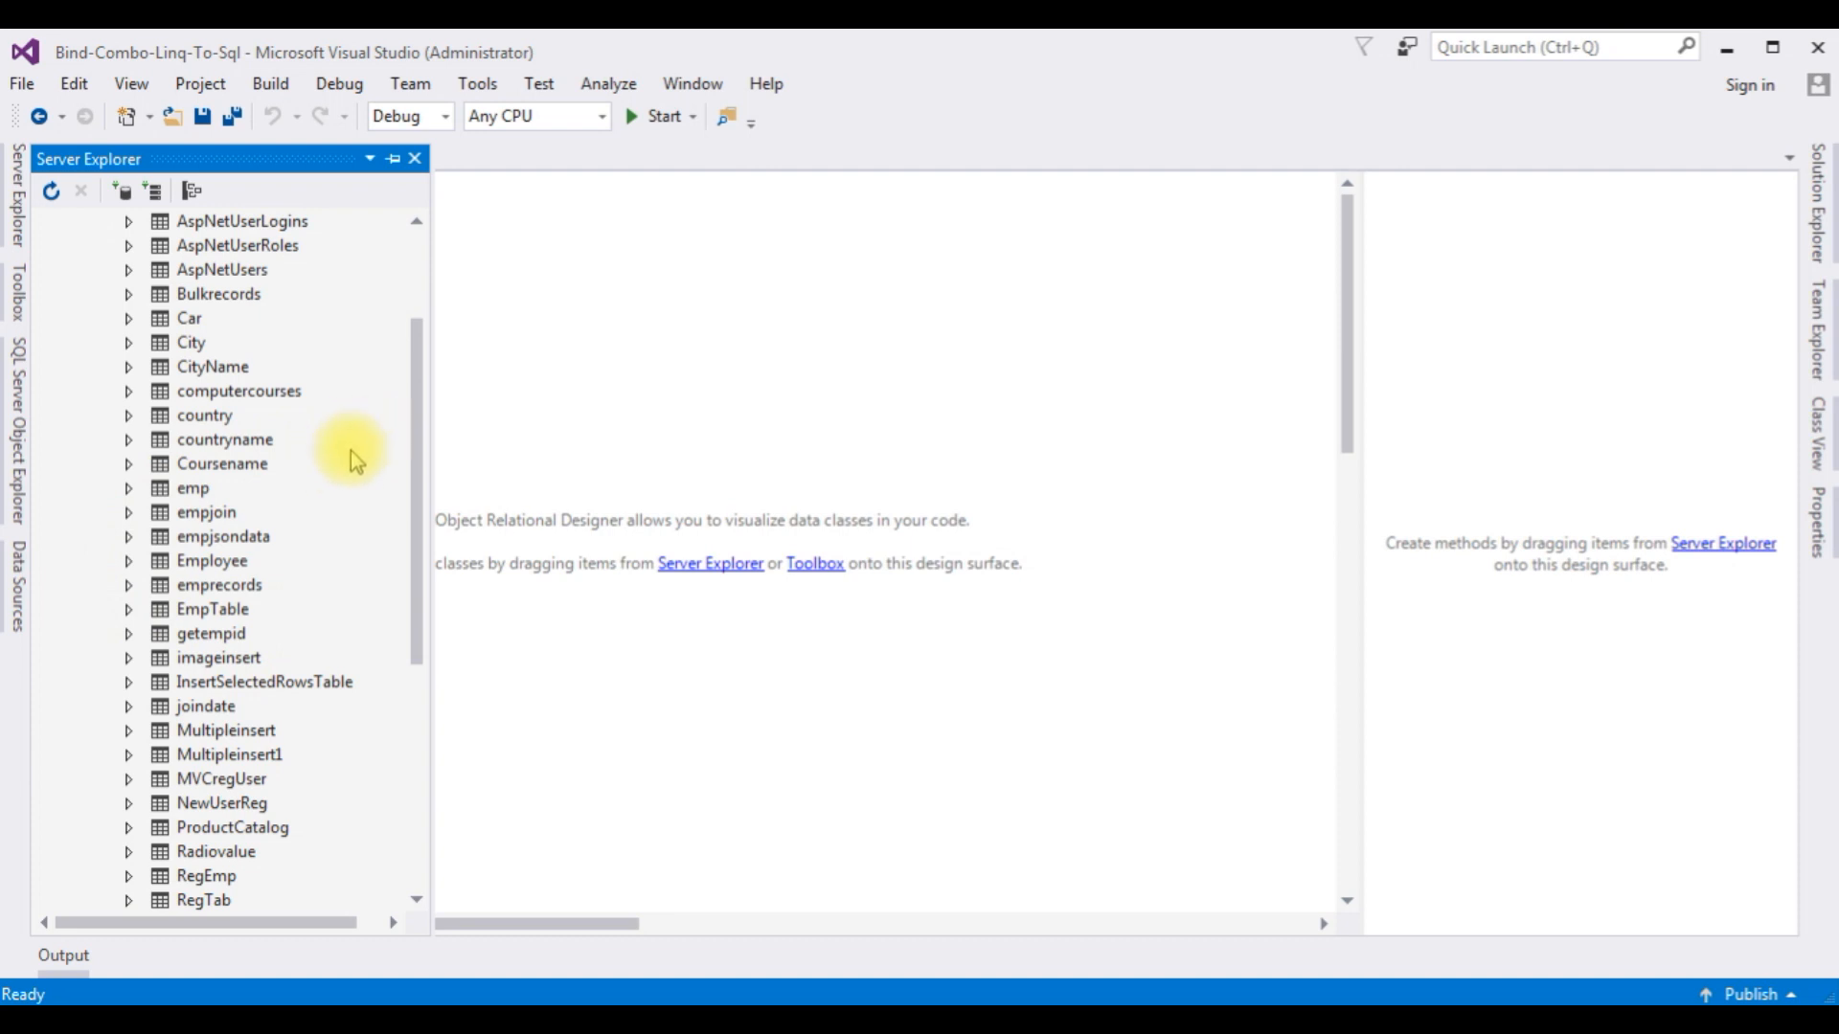
drag(210, 618, 821, 274)
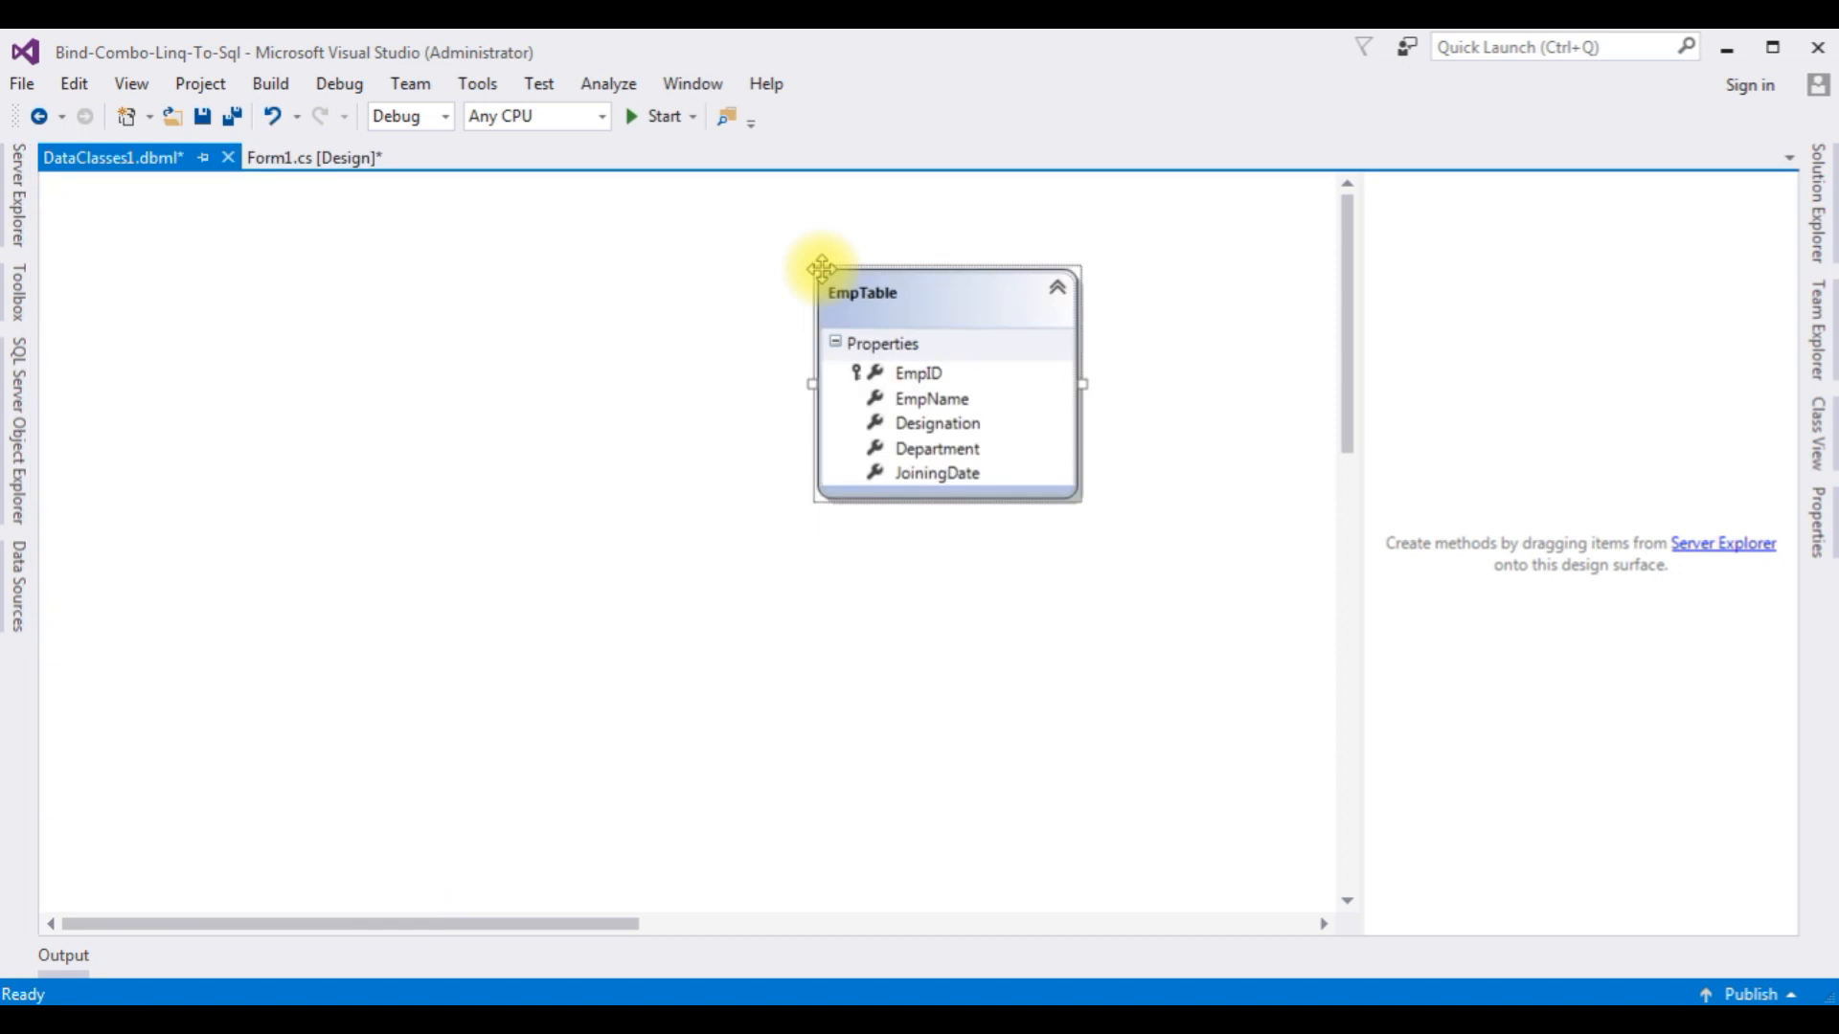
drag(902, 293, 526, 328)
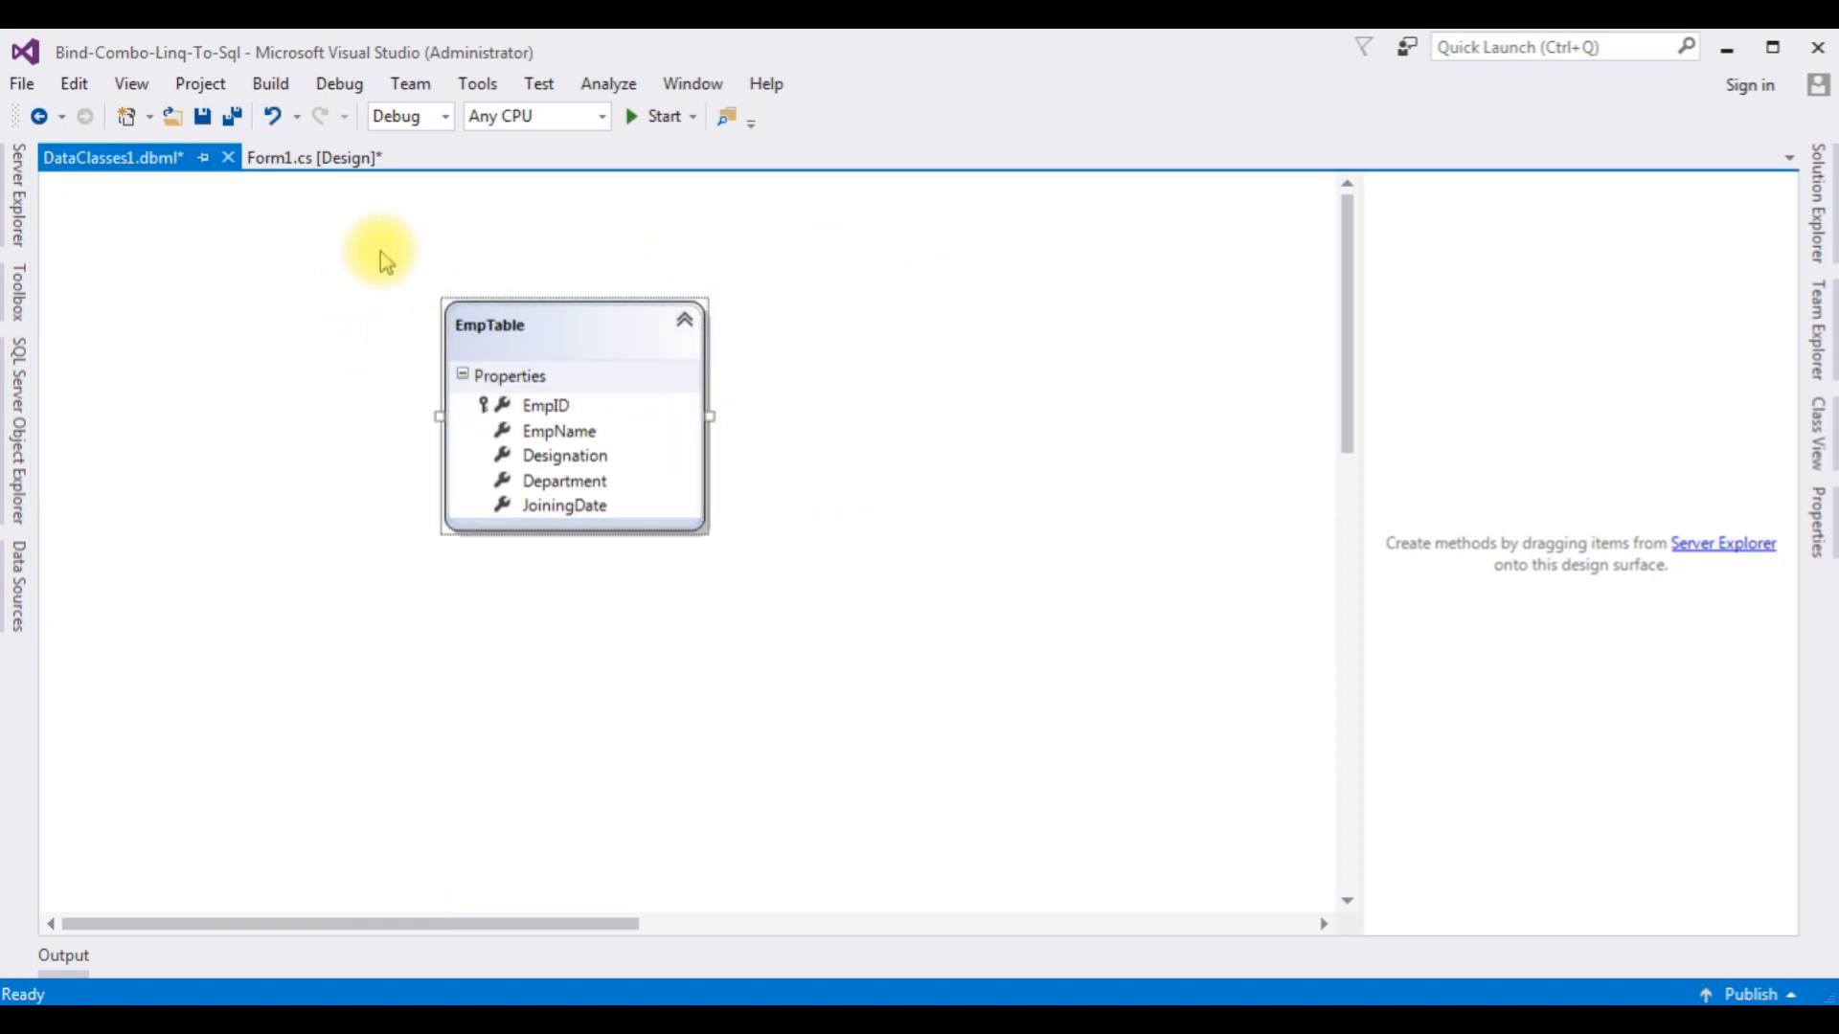
Step: Switch to the Form1 designer and view the form's code-behind
click(322, 158)
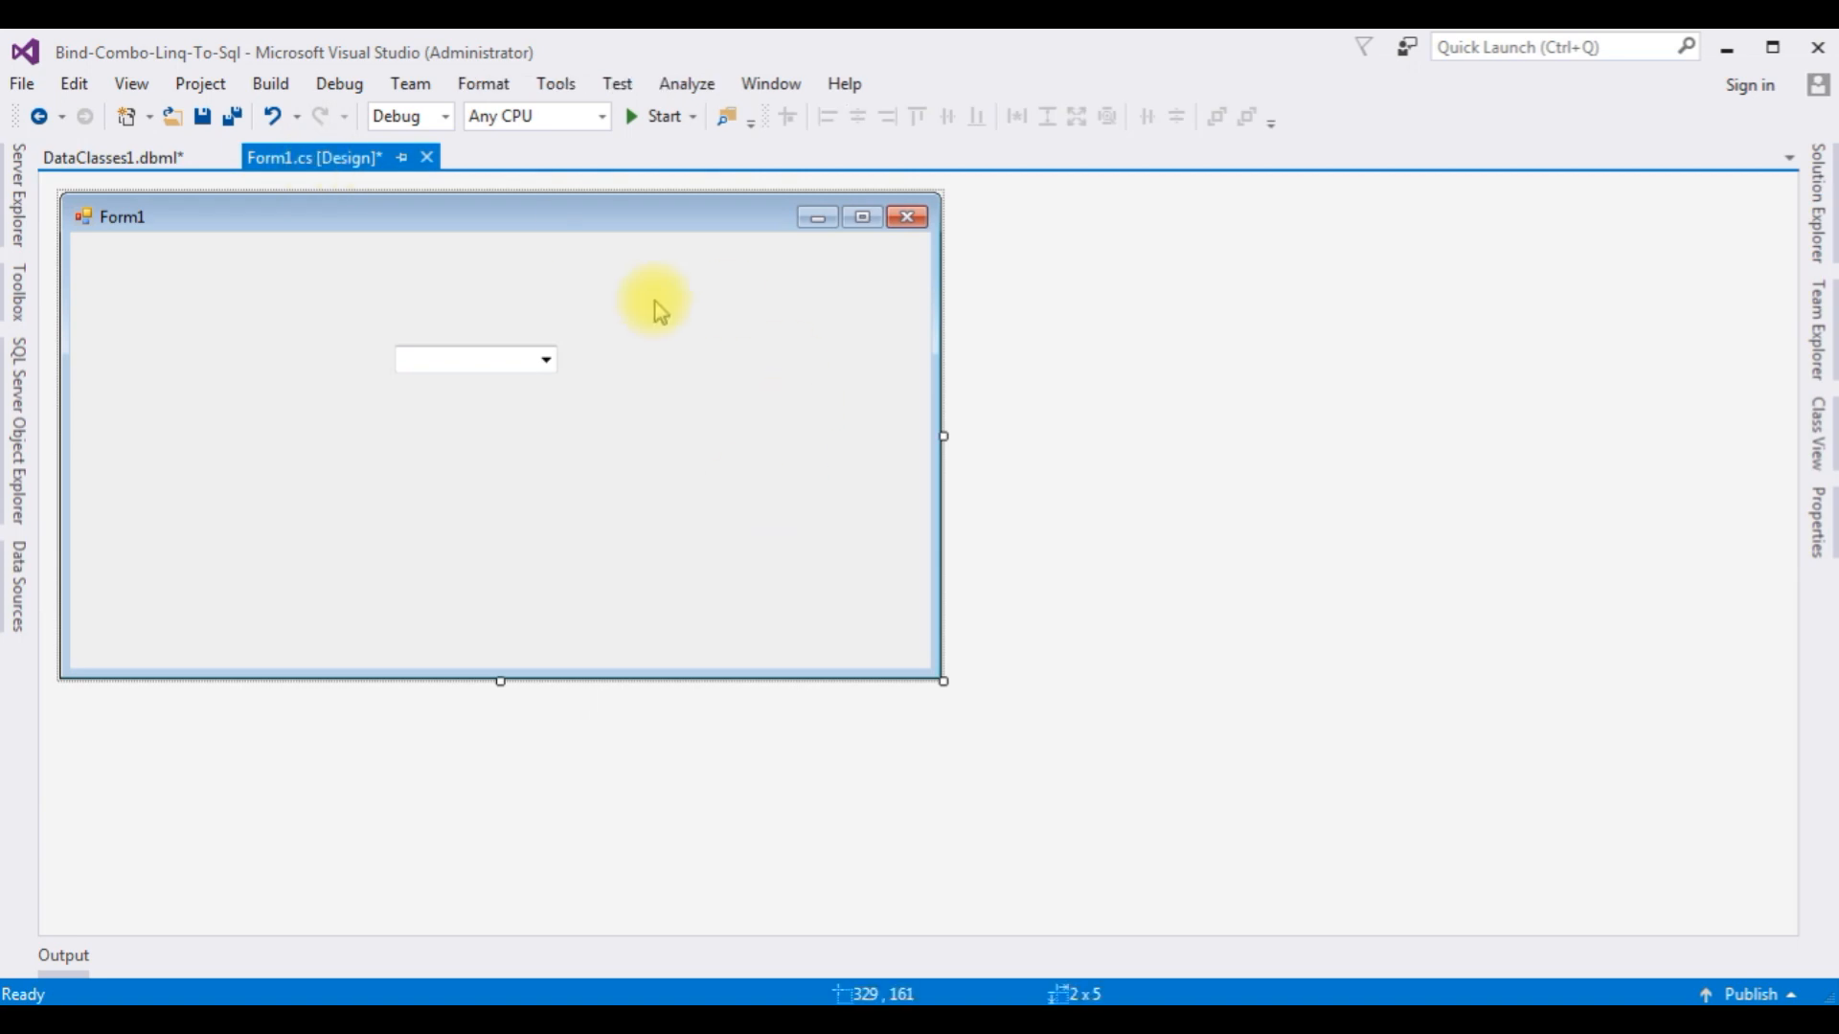
click(628, 319)
right_click(626, 319)
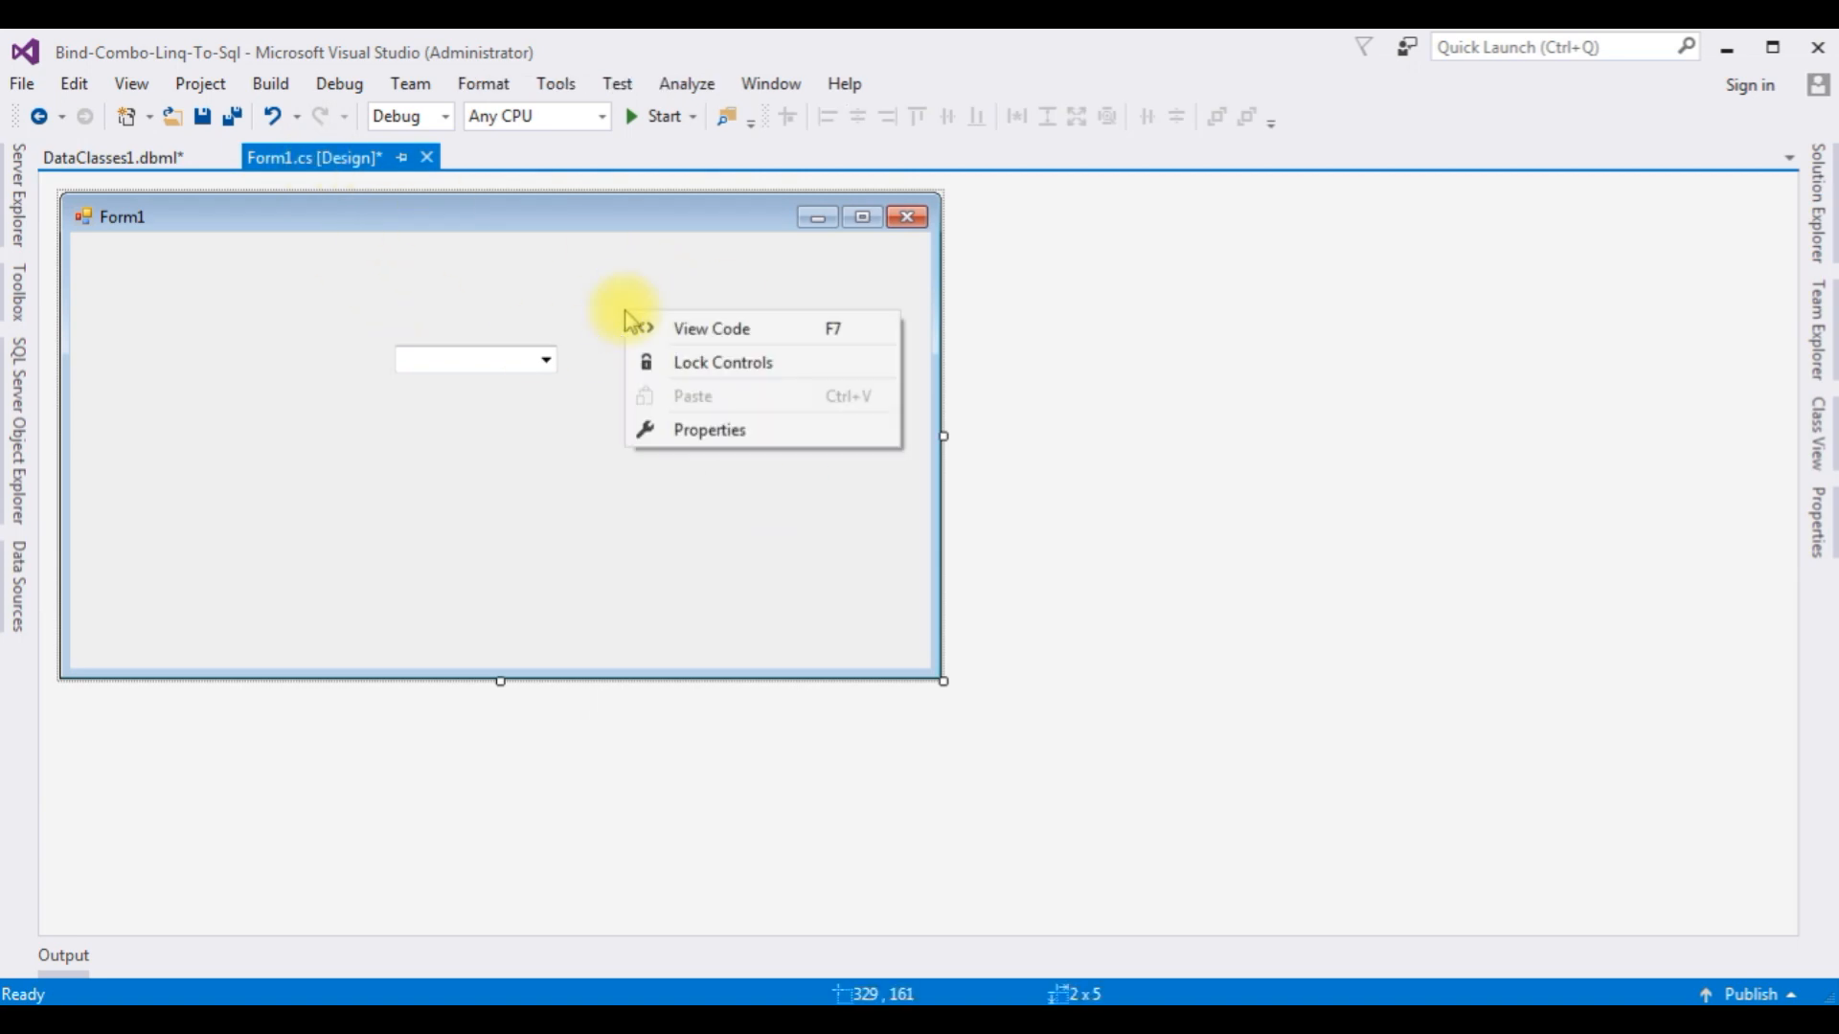
click(698, 328)
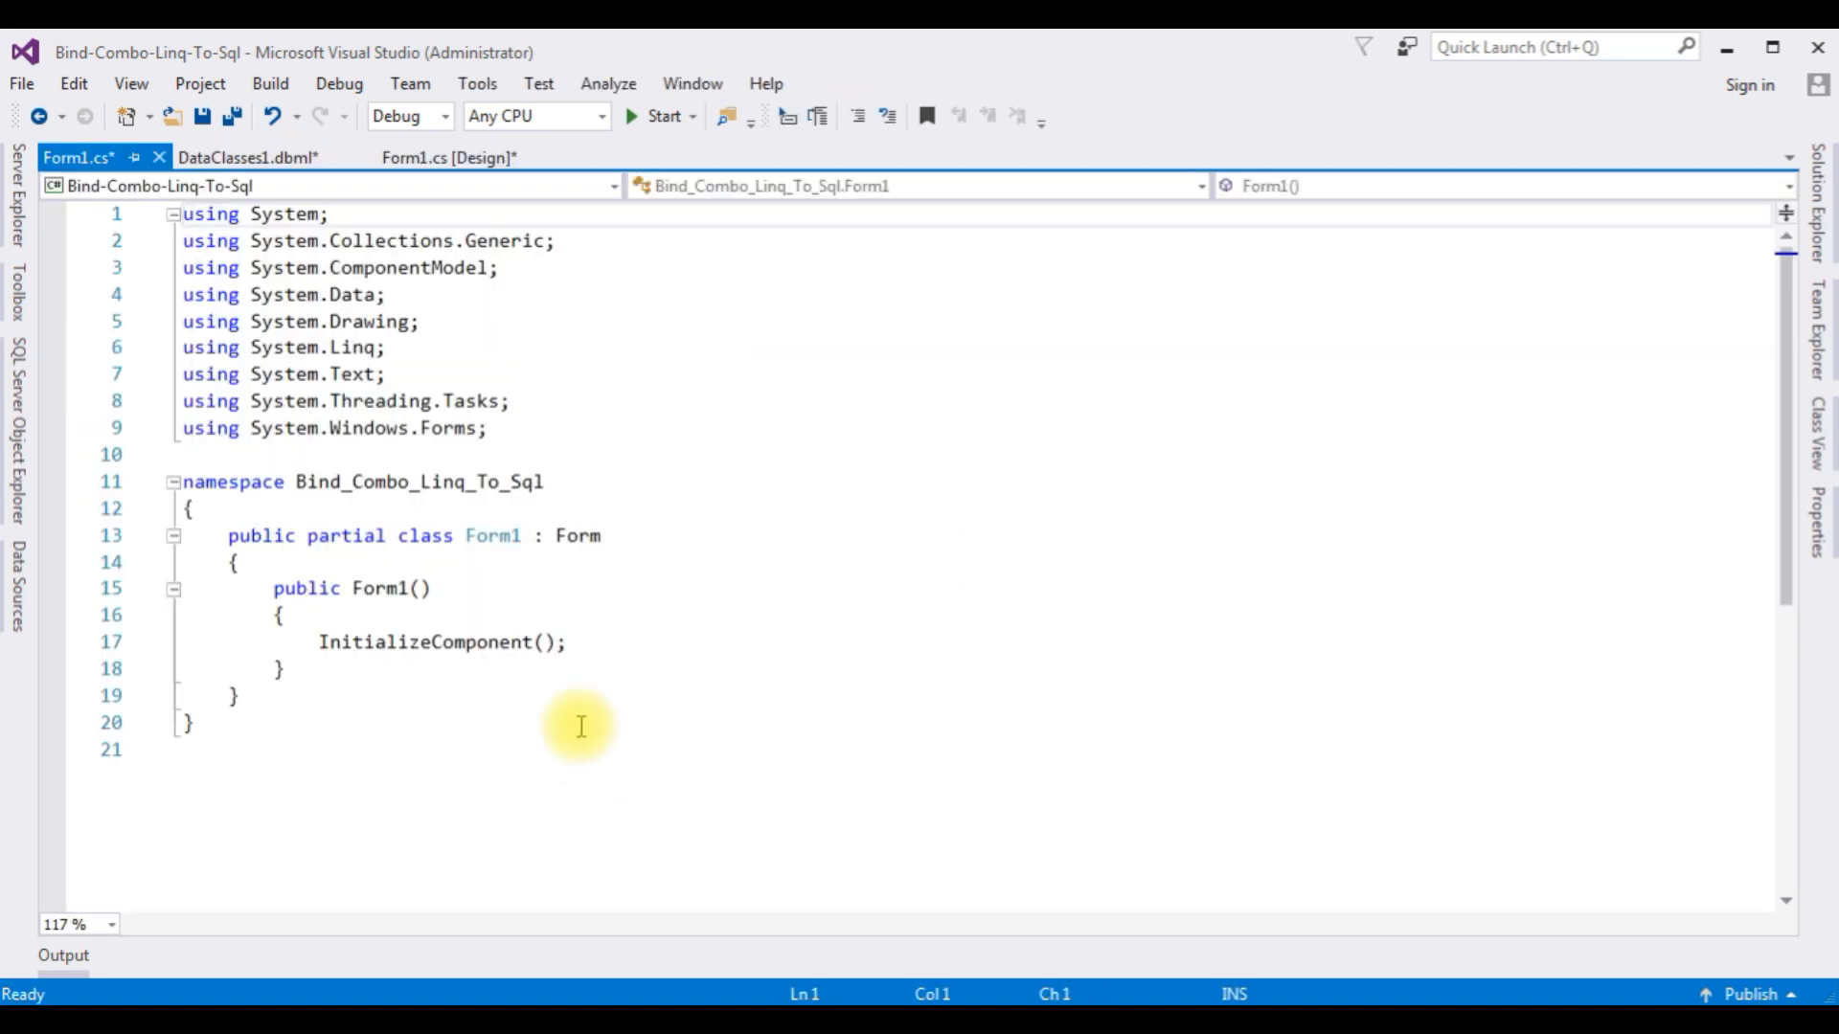
Step: After InitializeComponent, declare DataClasses1DataContext dc = new DataClasses1DataContext();
click(599, 642)
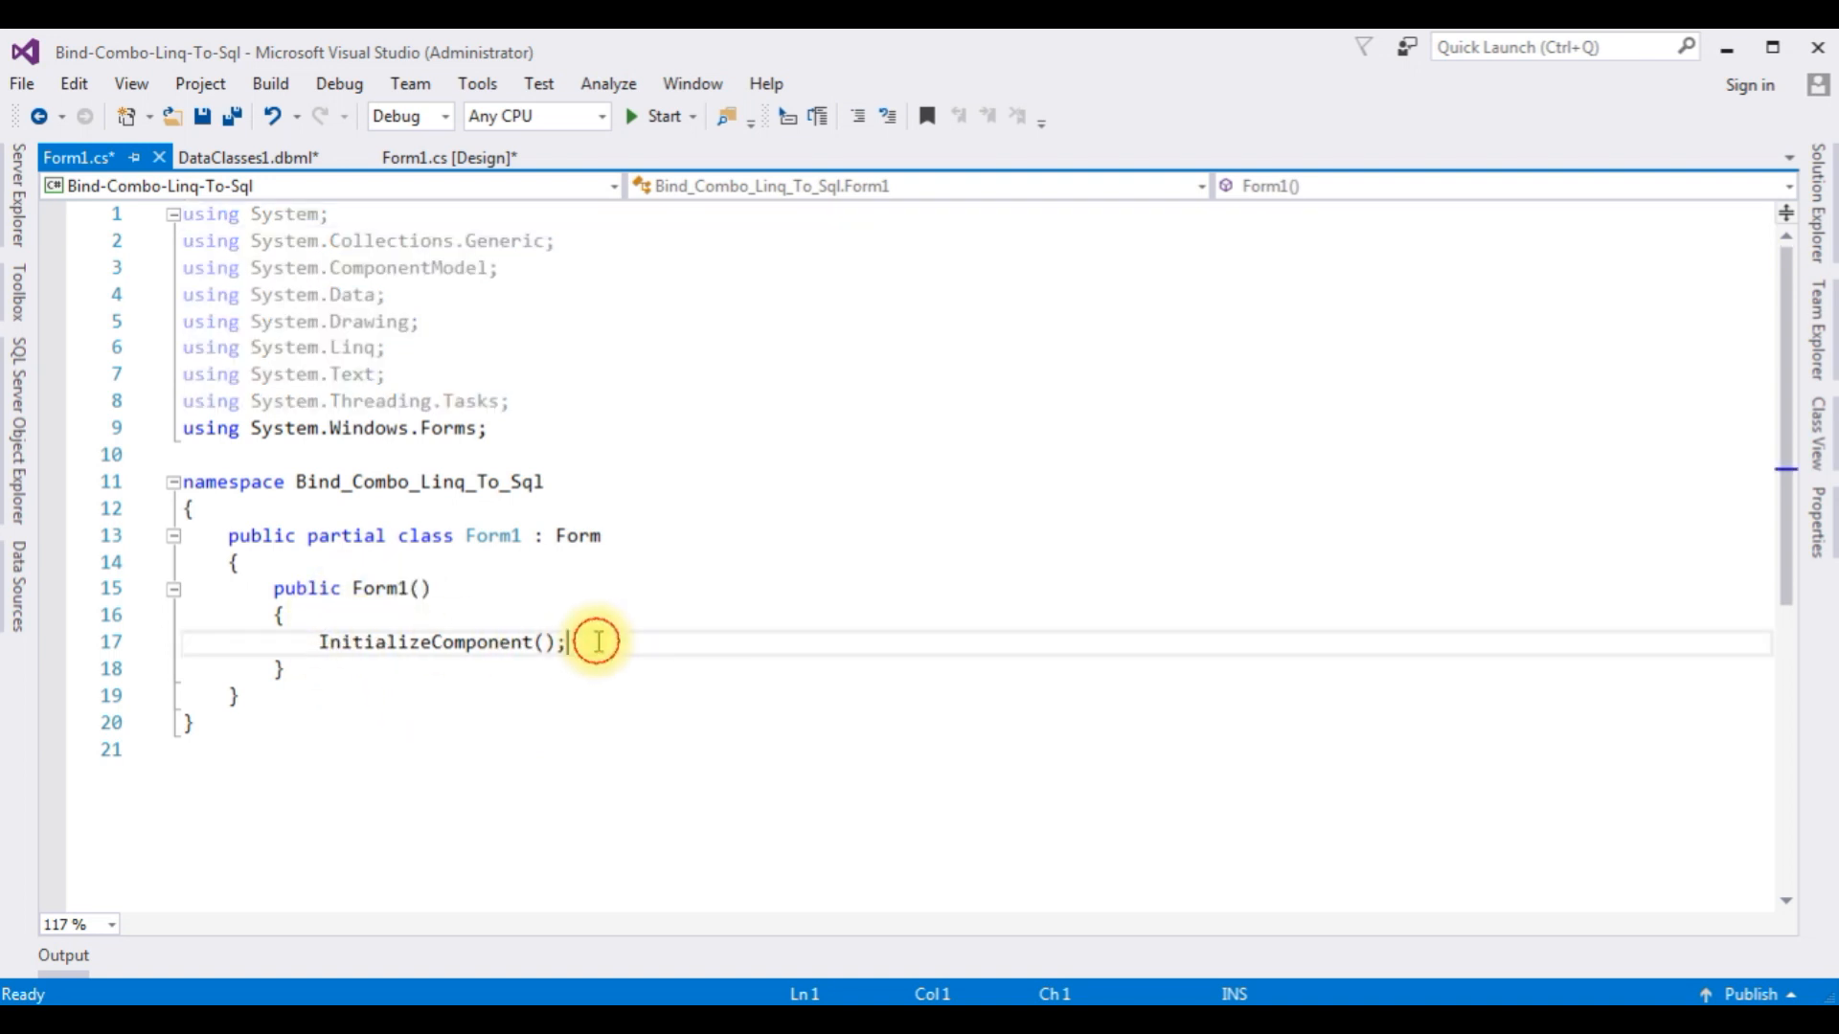
key(Return)
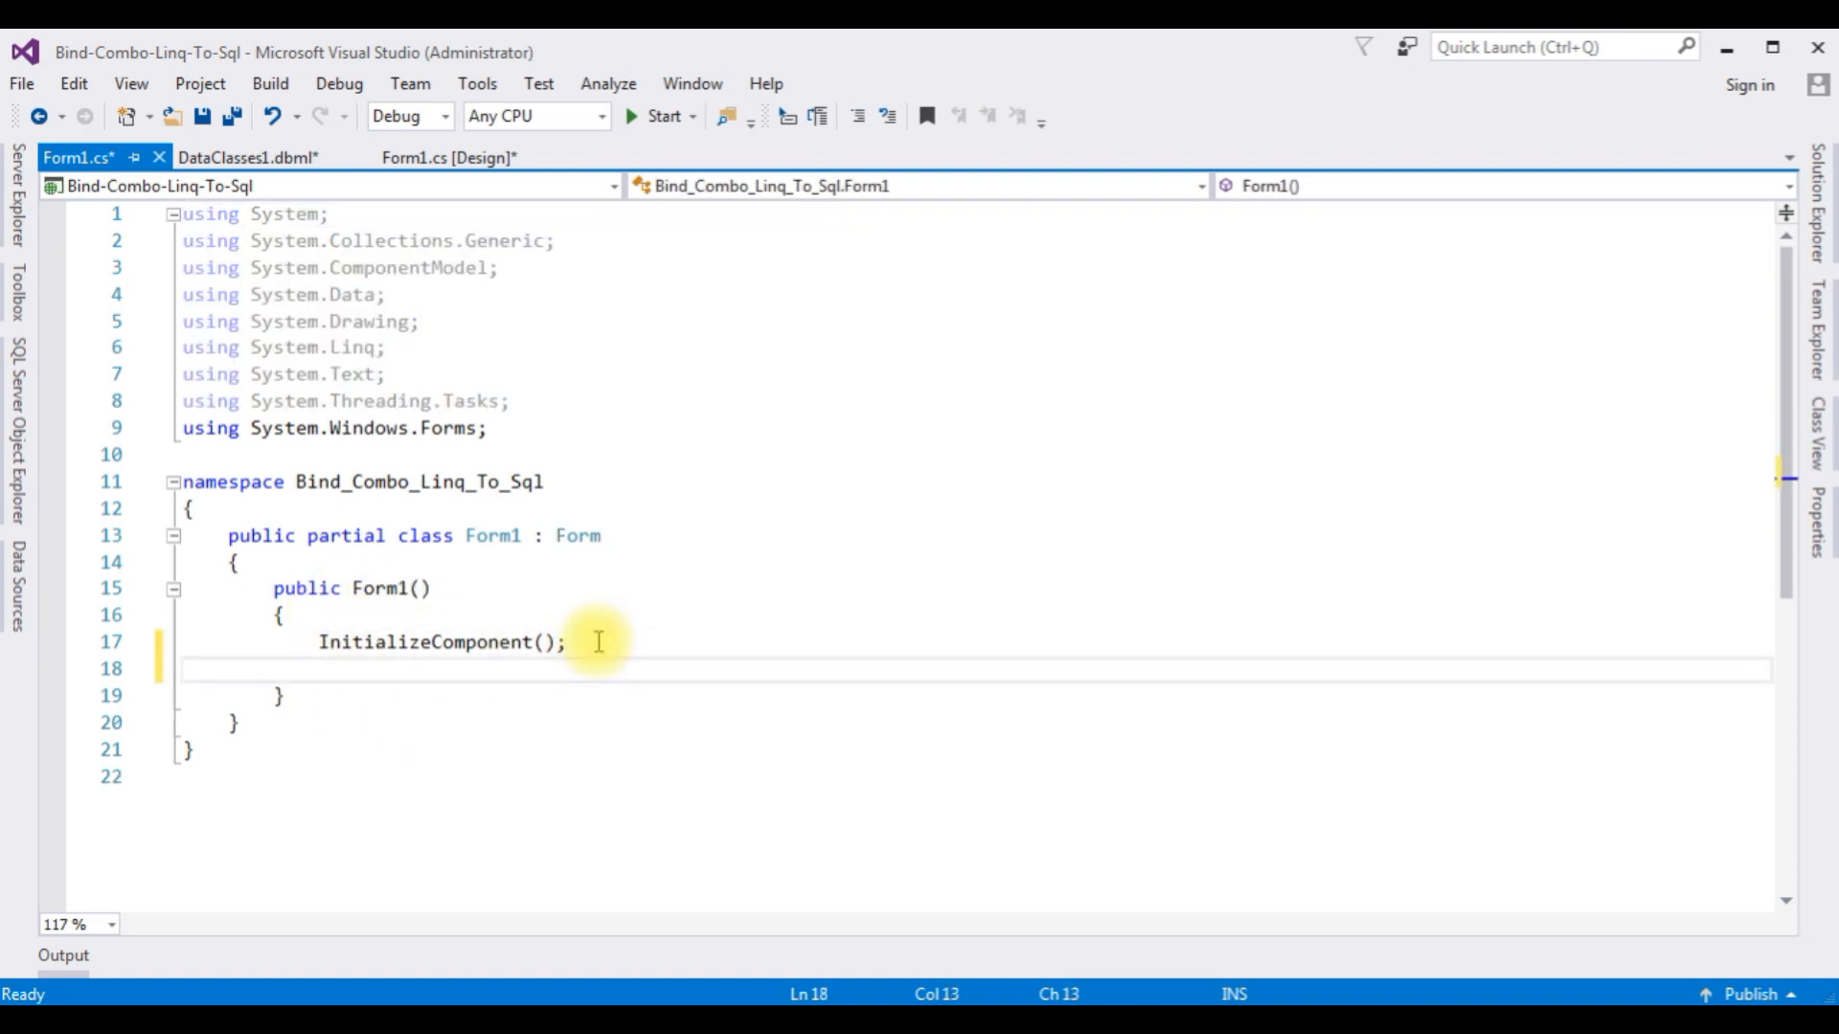
text(data)
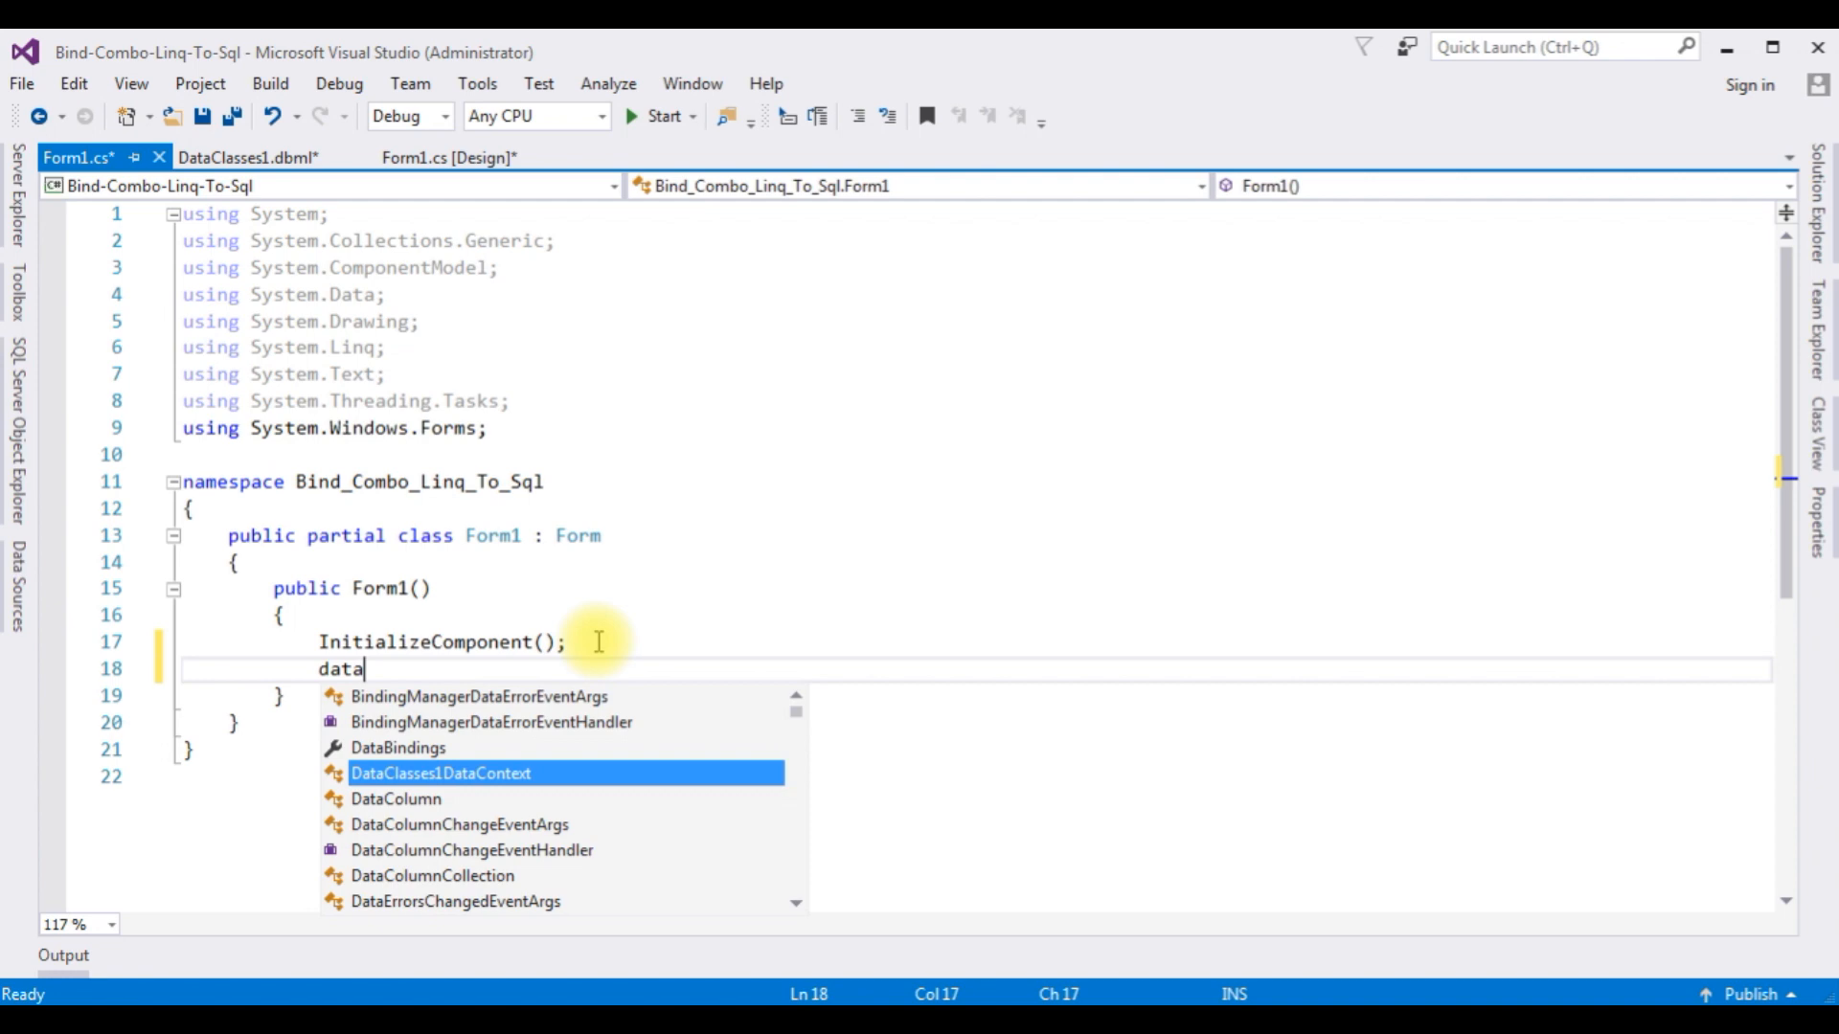
key(Tab)
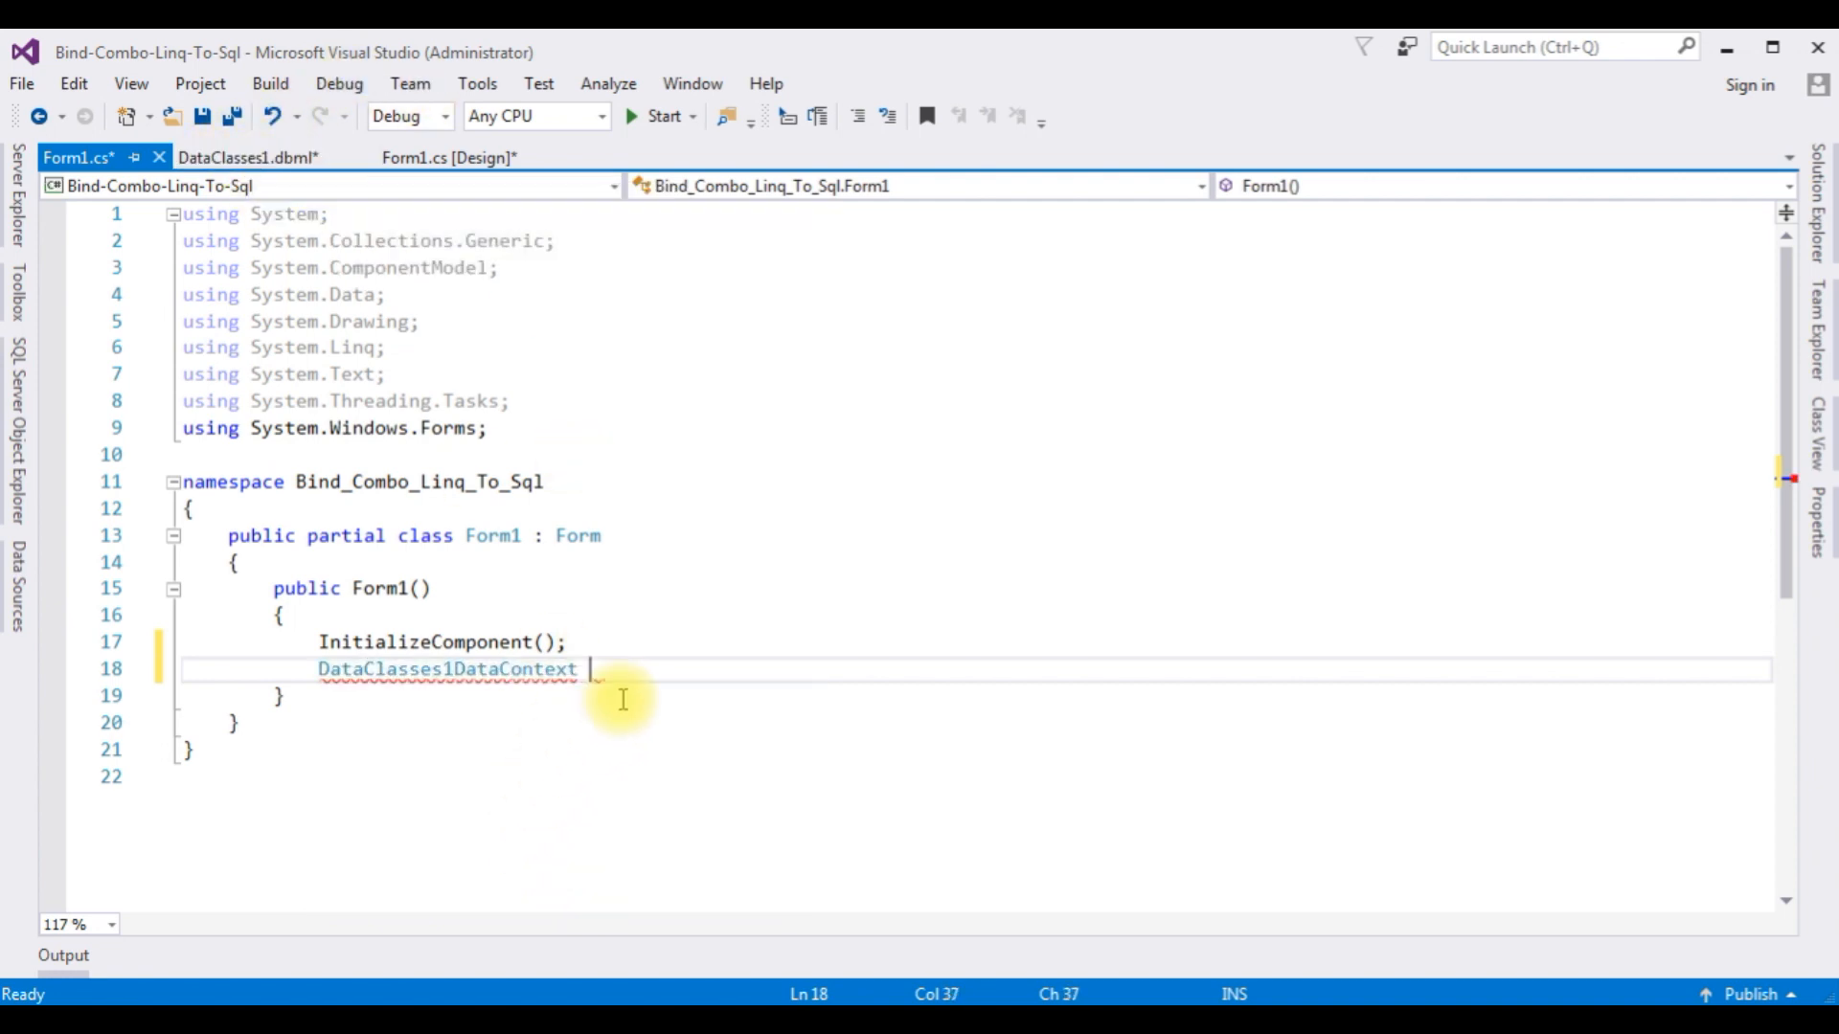
text(dc=)
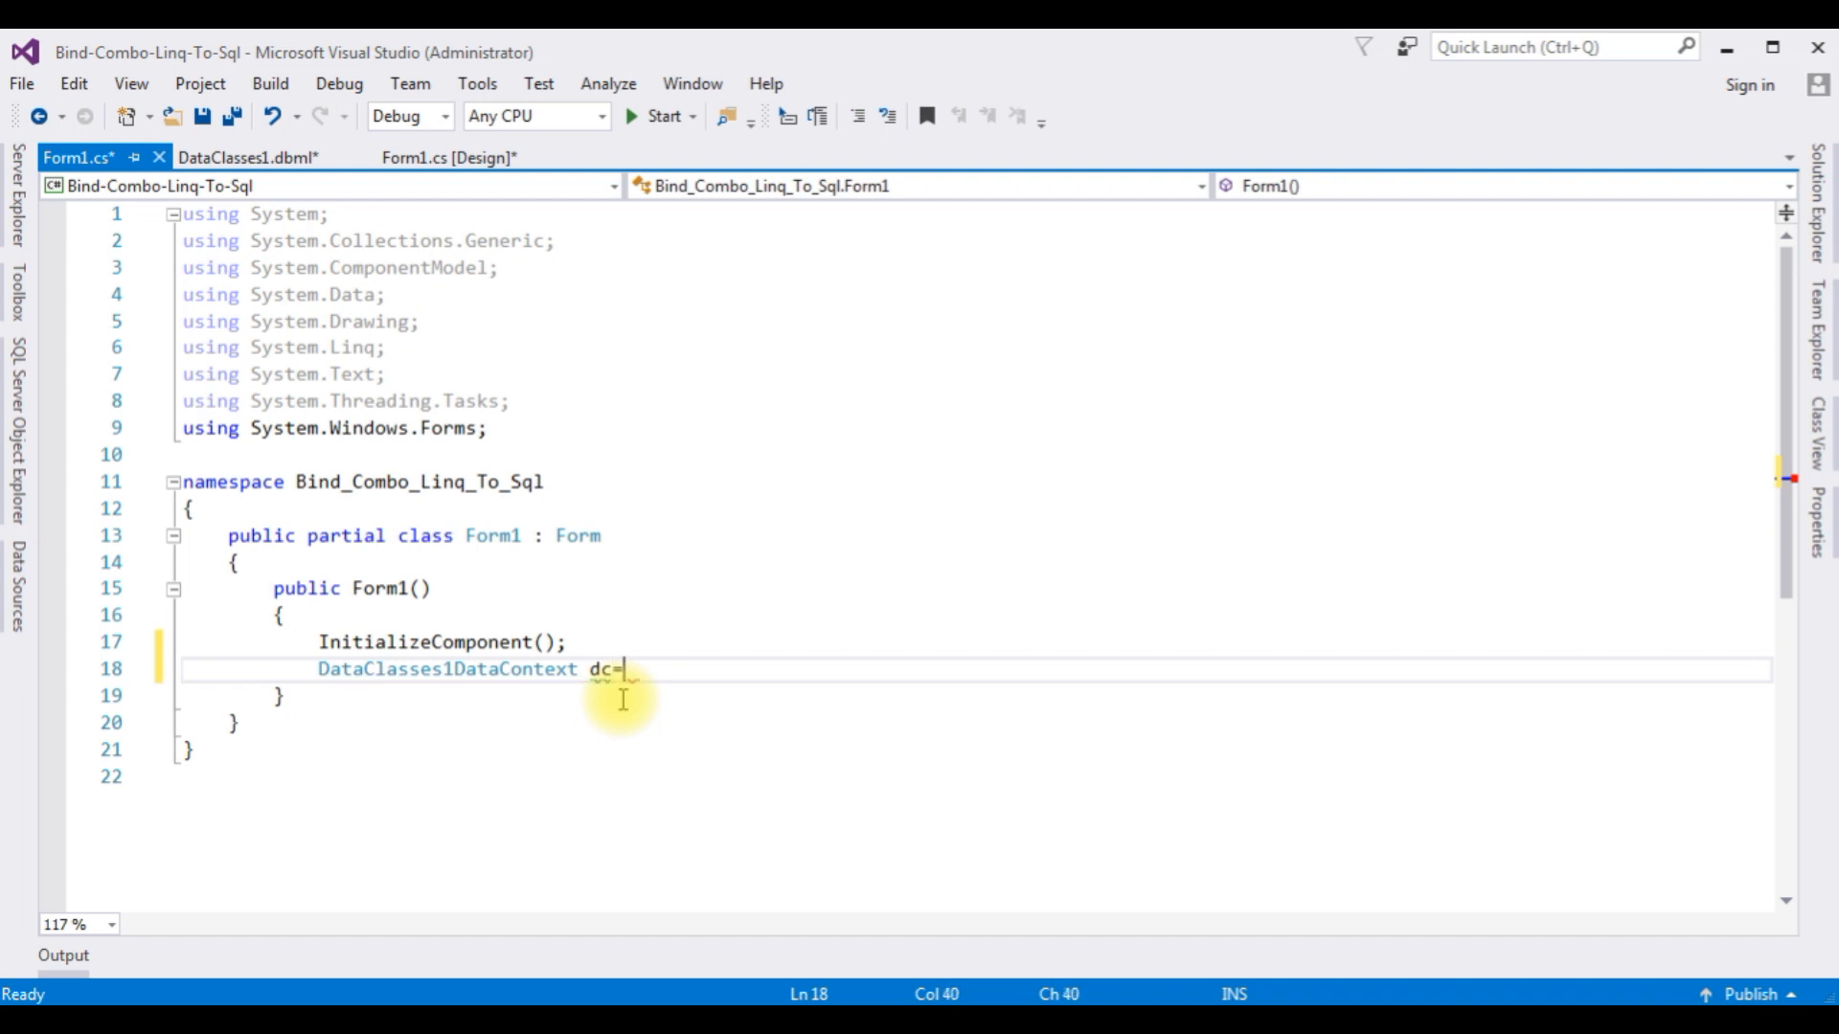
text(ew D)
key(Tab)
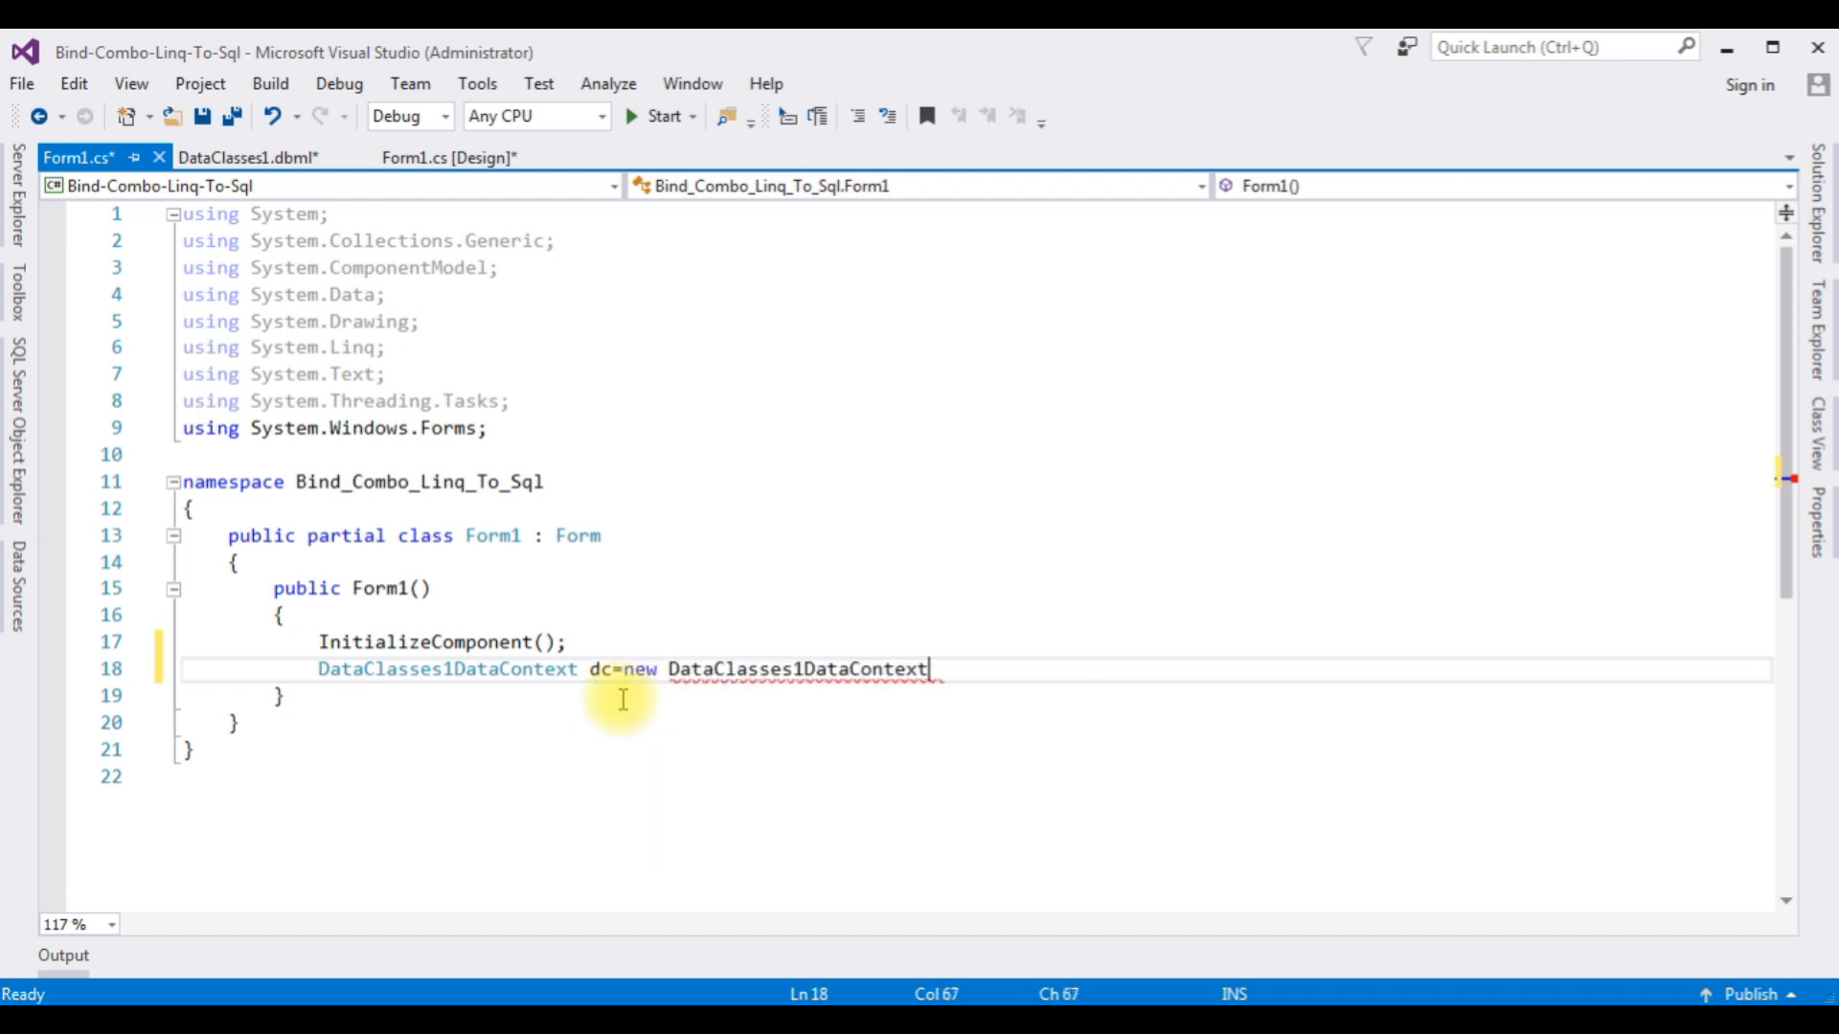
text(();)
key(Return)
text(var listempnames=()
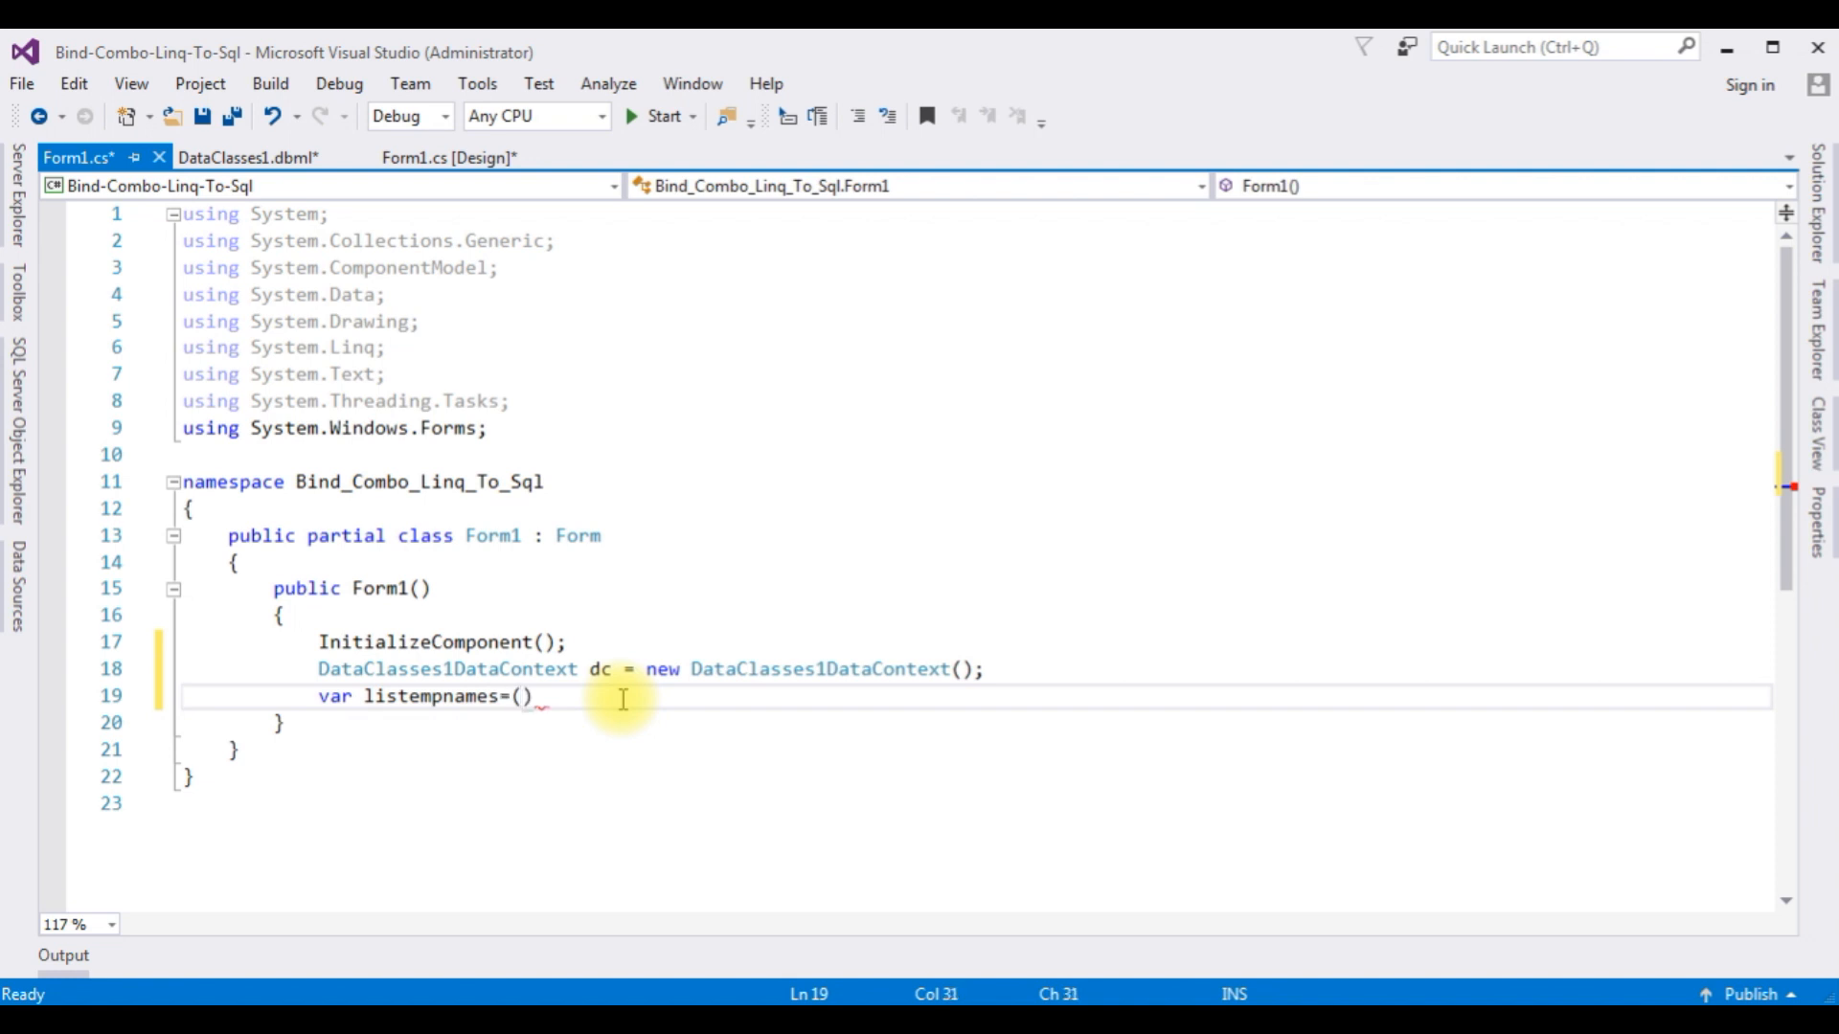
text(for)
Step: Write var listempnames = (from x in dc.EmpTables select x).ToList();
key(BackSpace)
key(BackSpace)
text(rom x in )
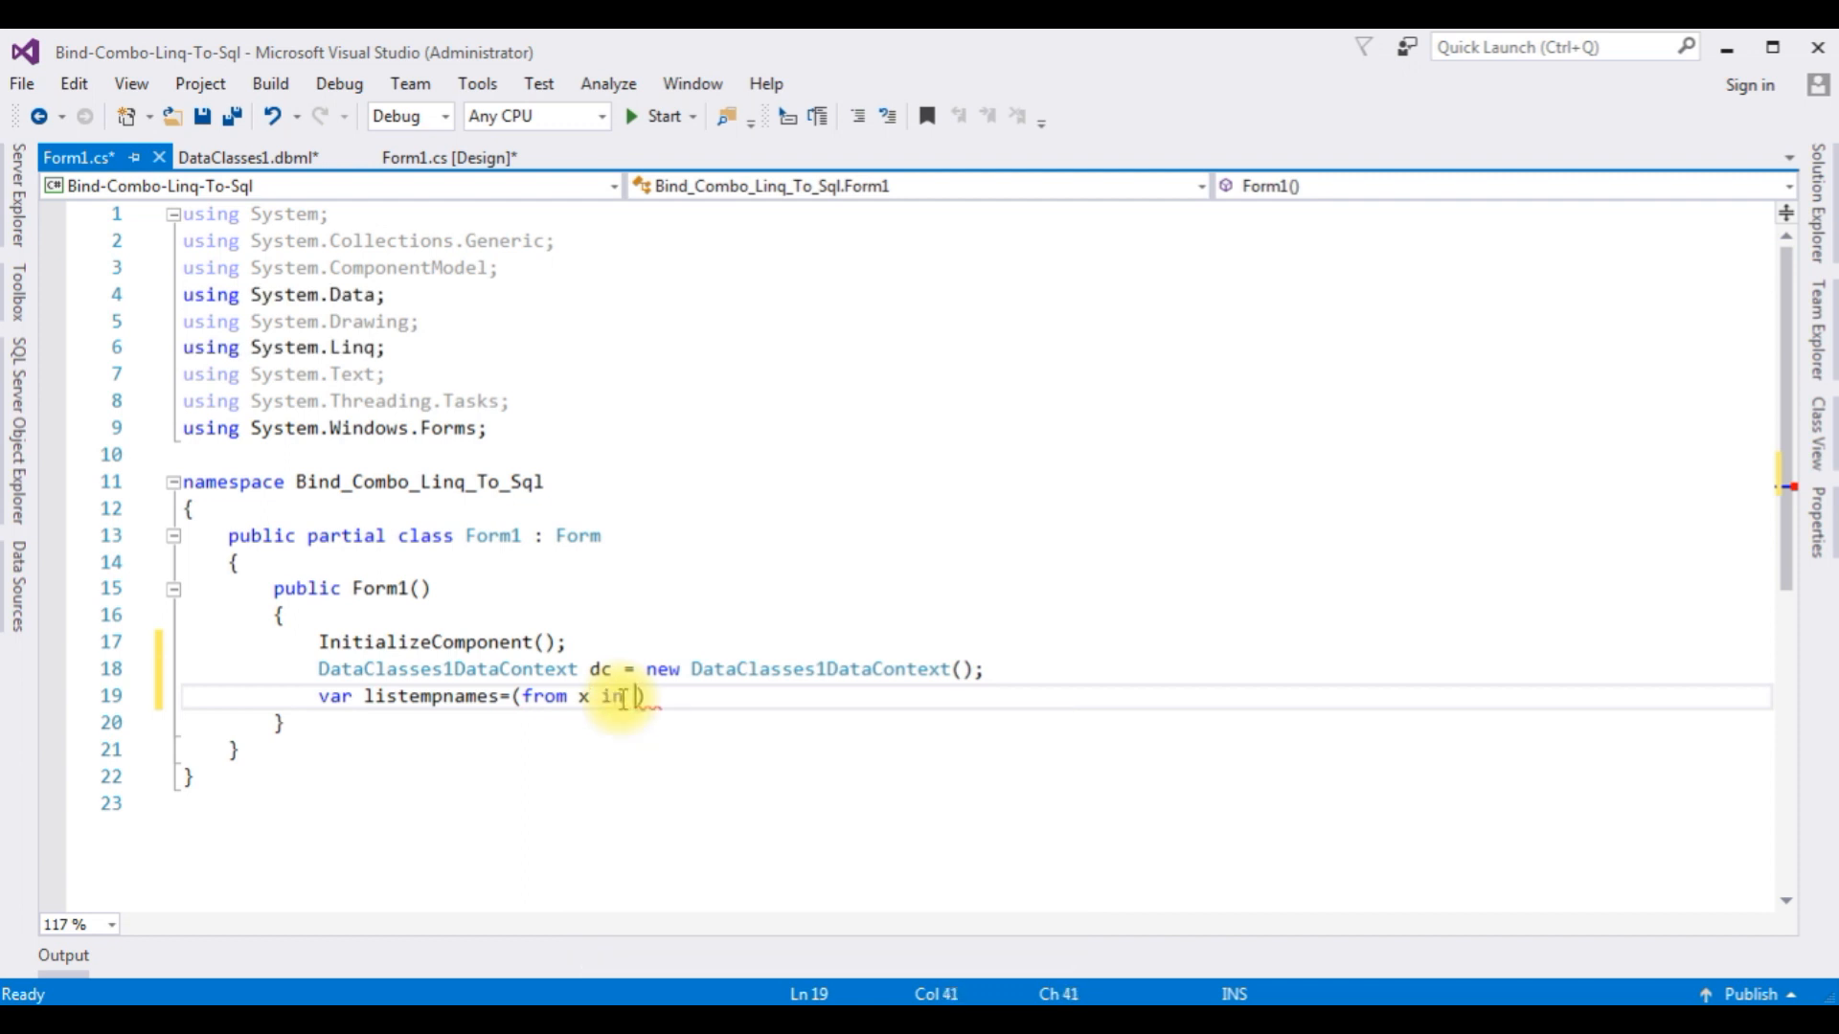
text(dc)
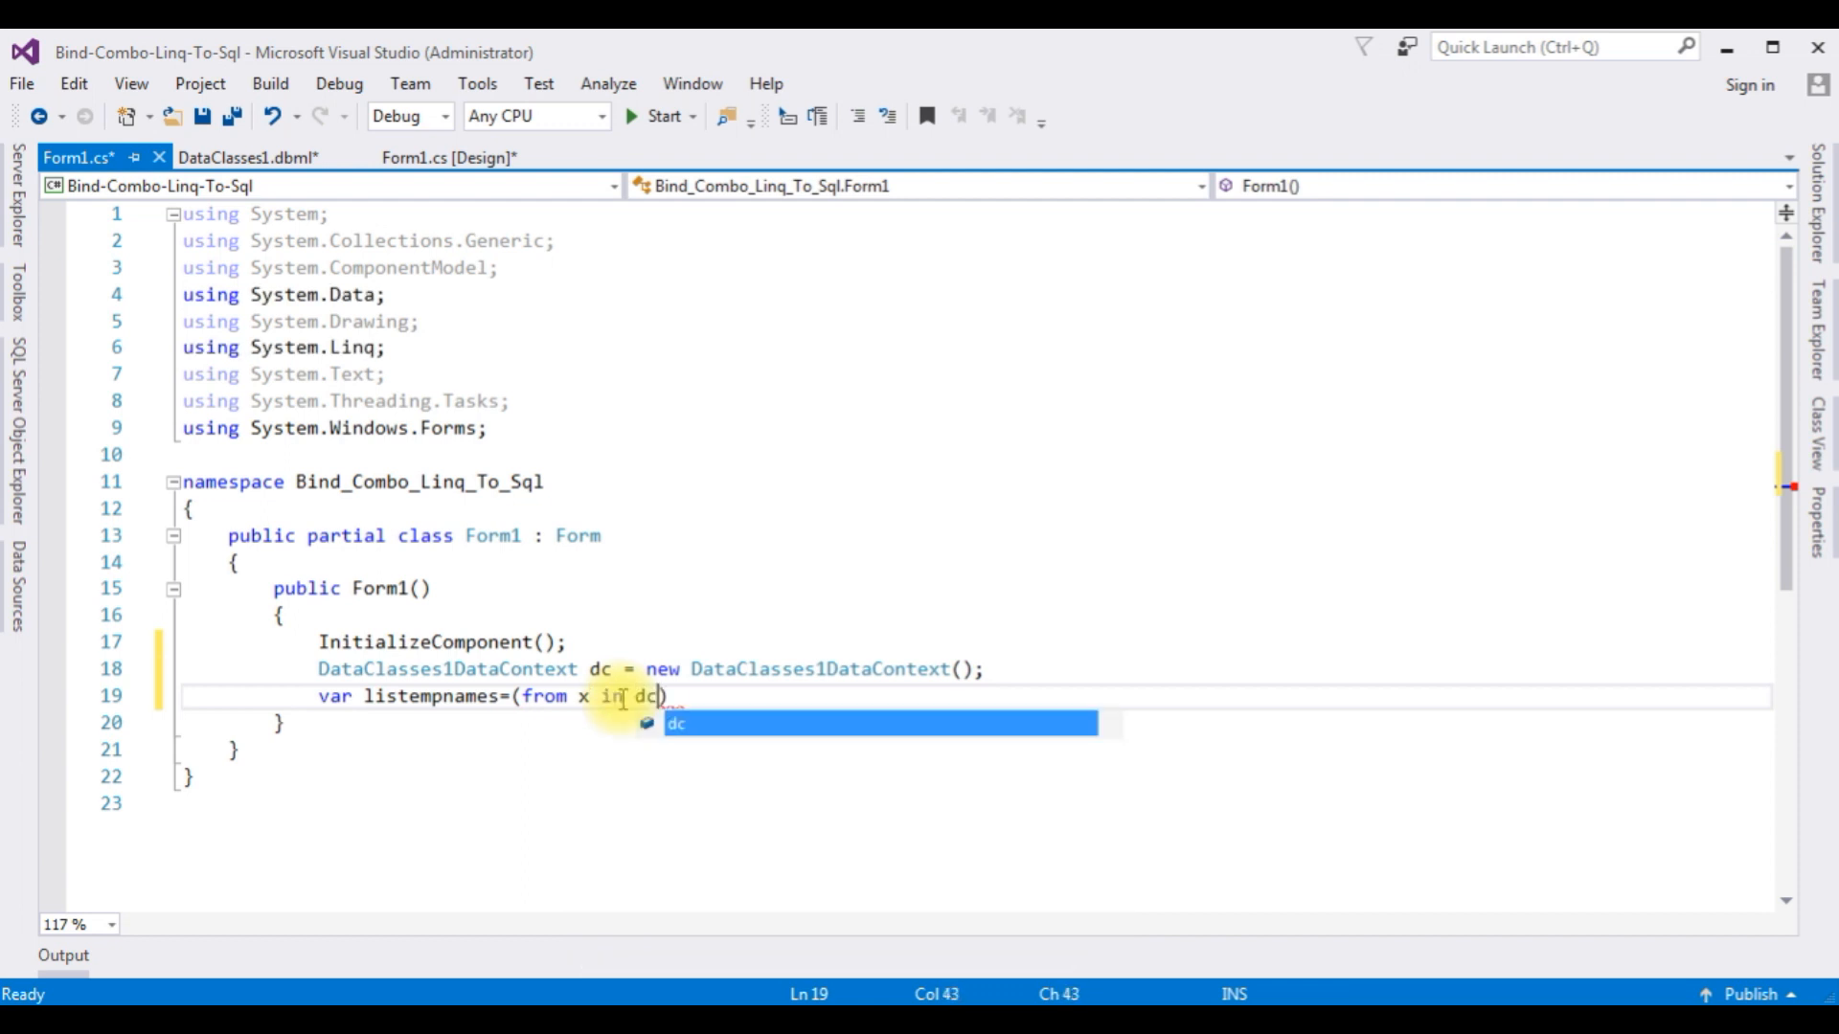
text(.E)
key(Tab)
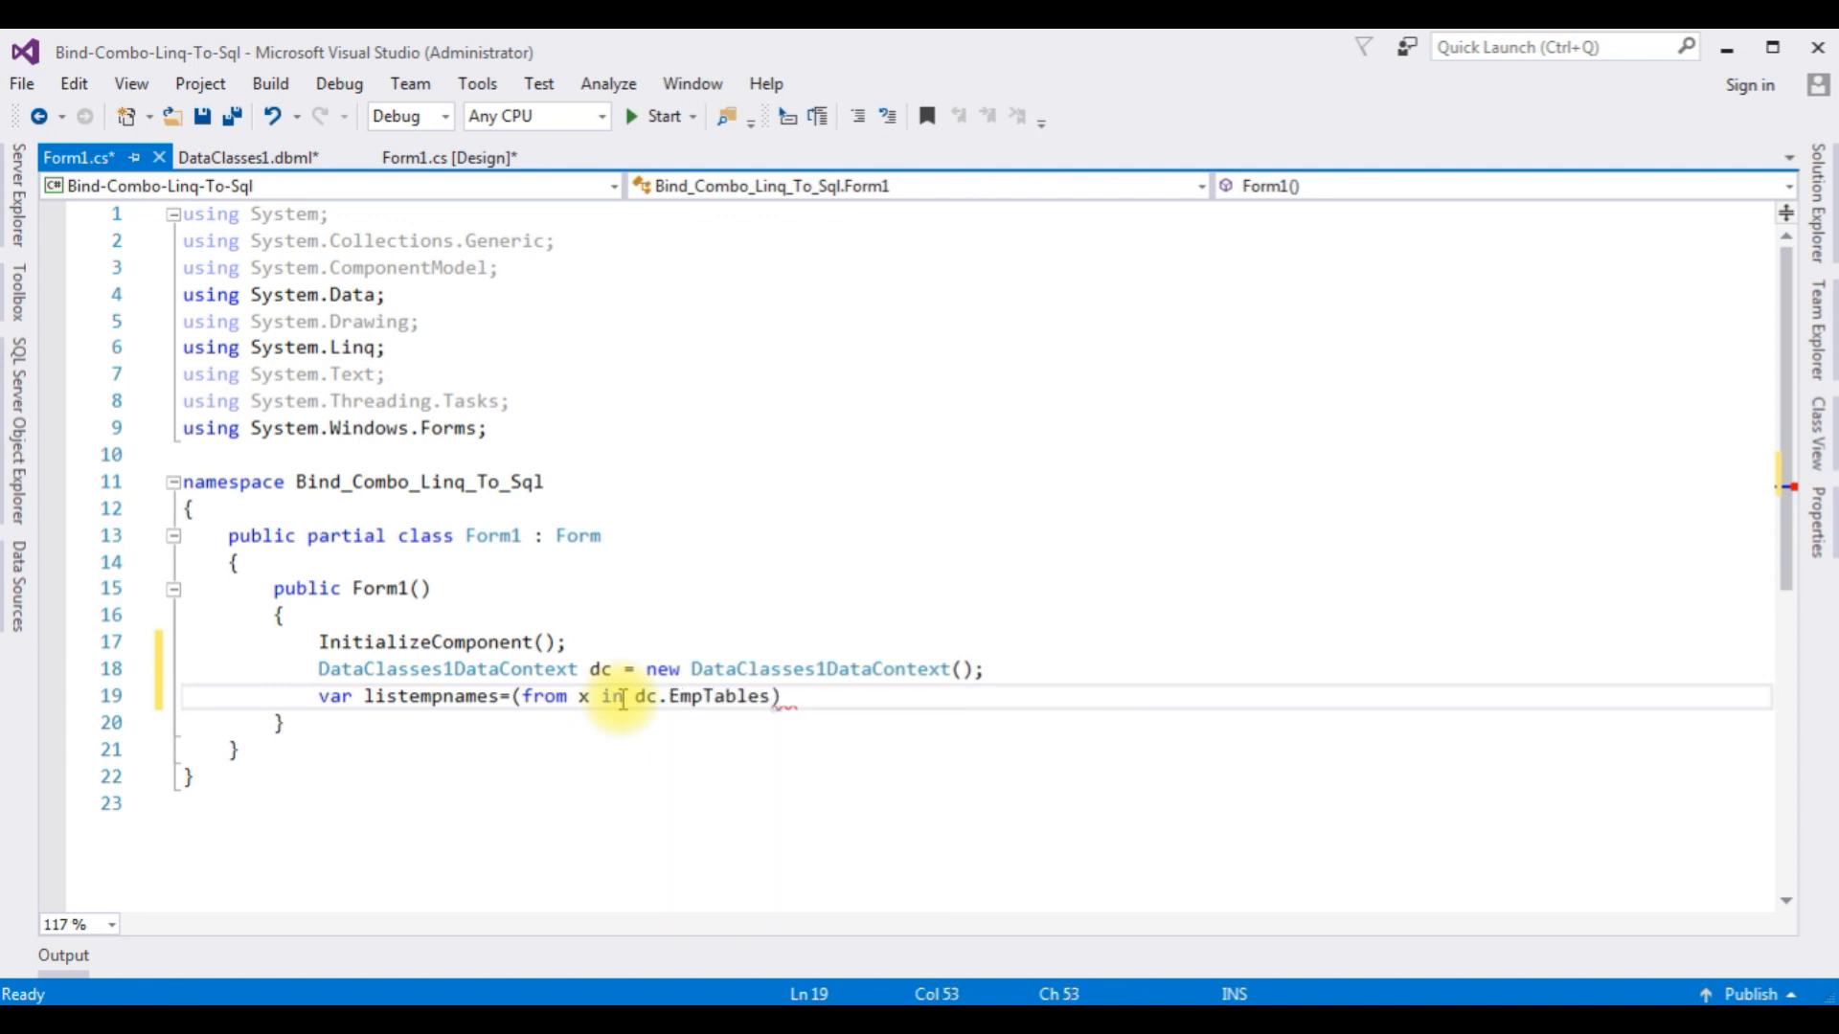
text(select )
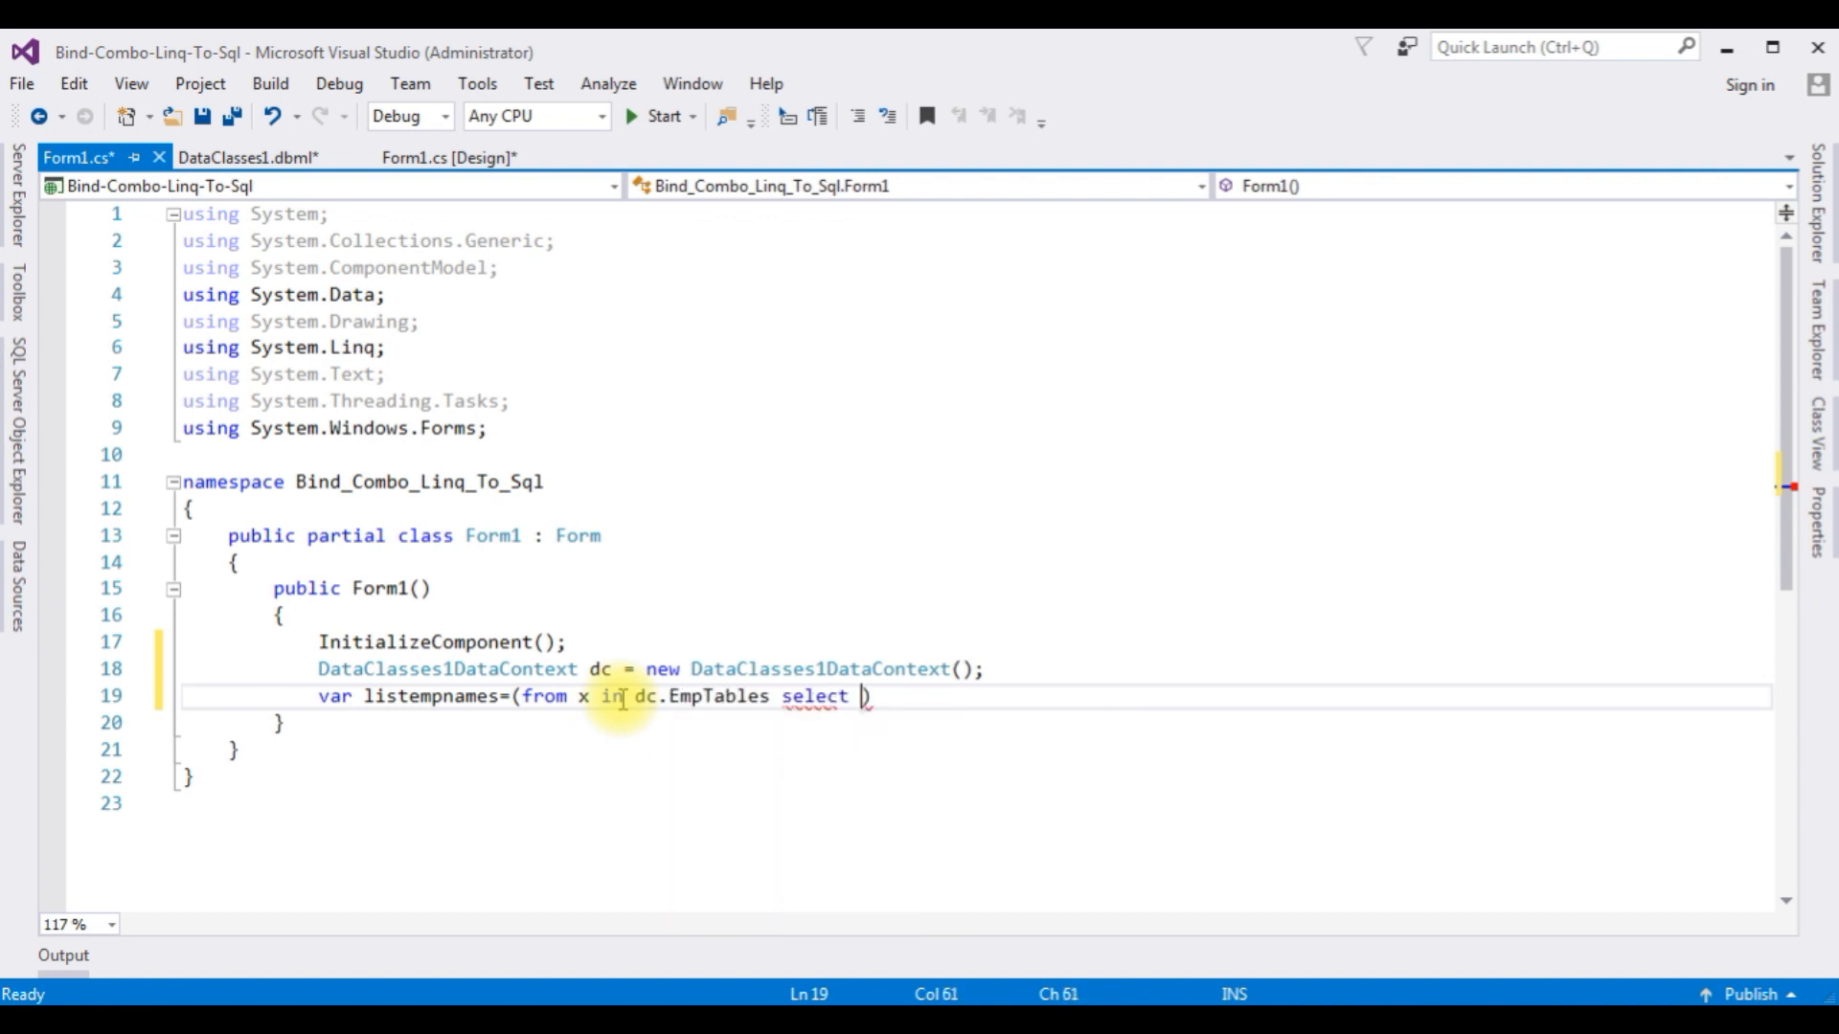
text(x).)
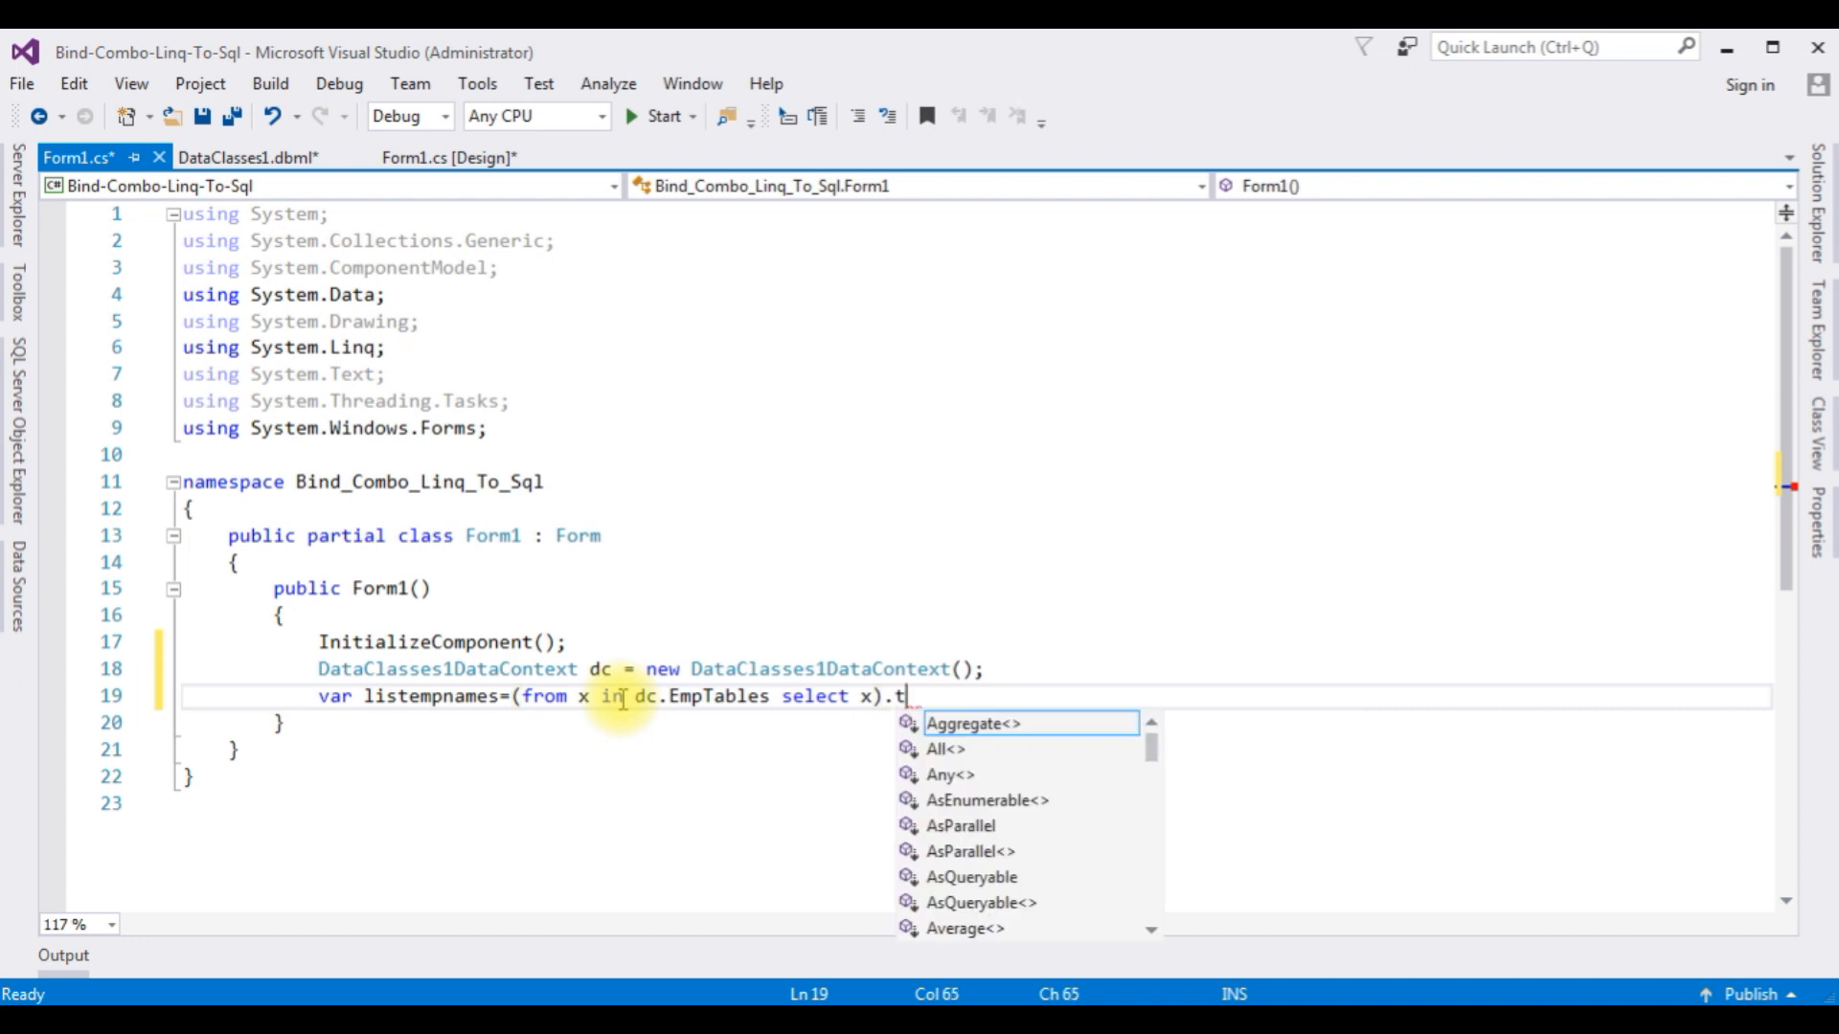
text(tolist())
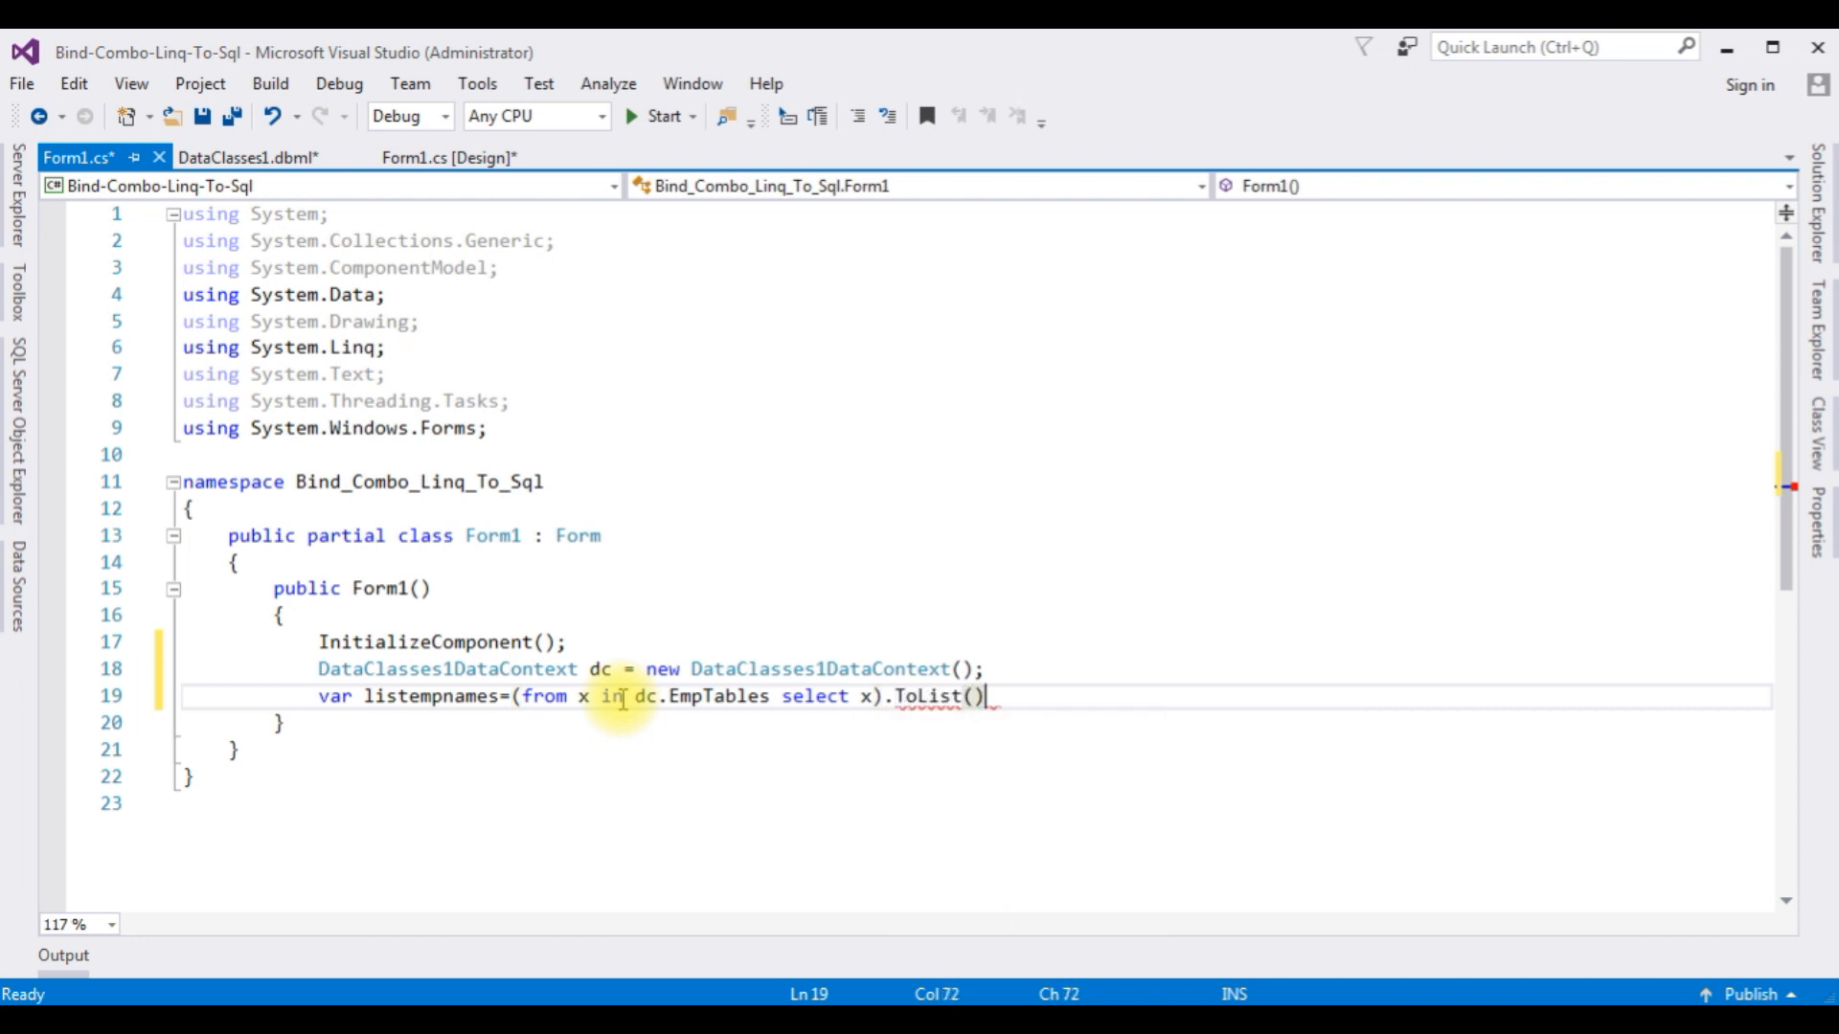
text(;)
key(Return)
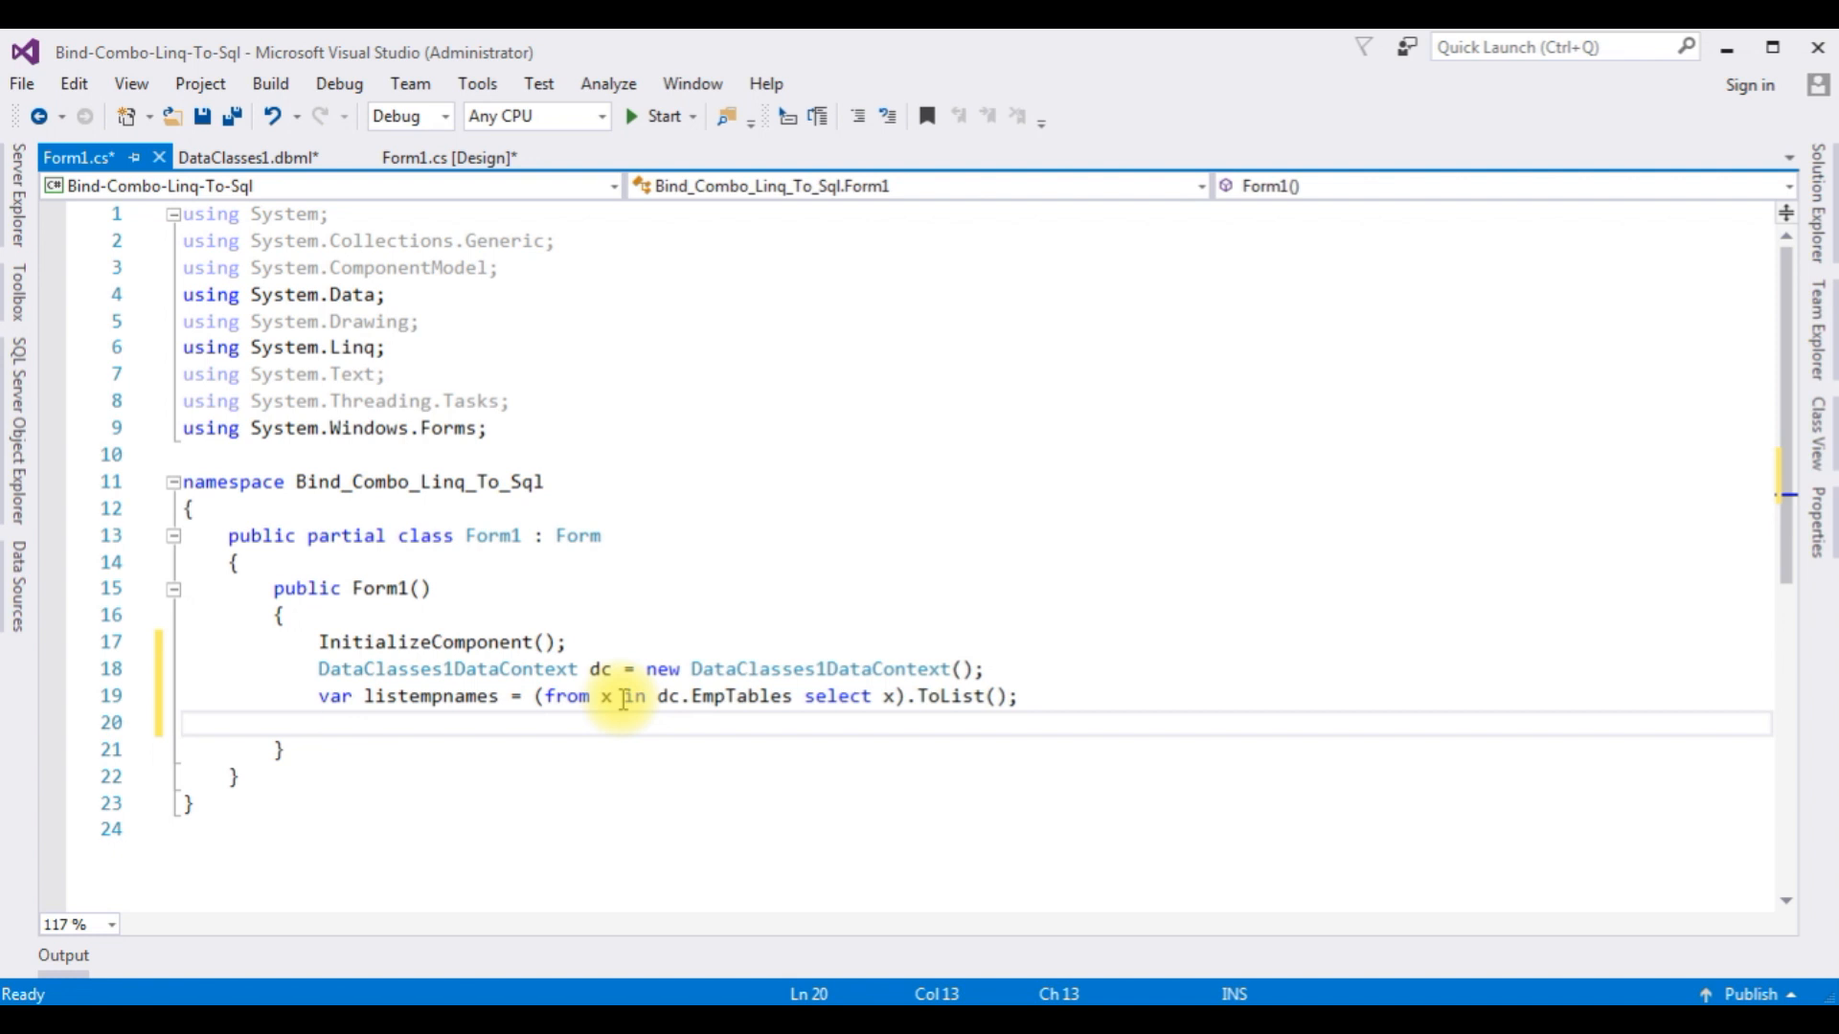
text(com)
text(boBox1.)
text(v)
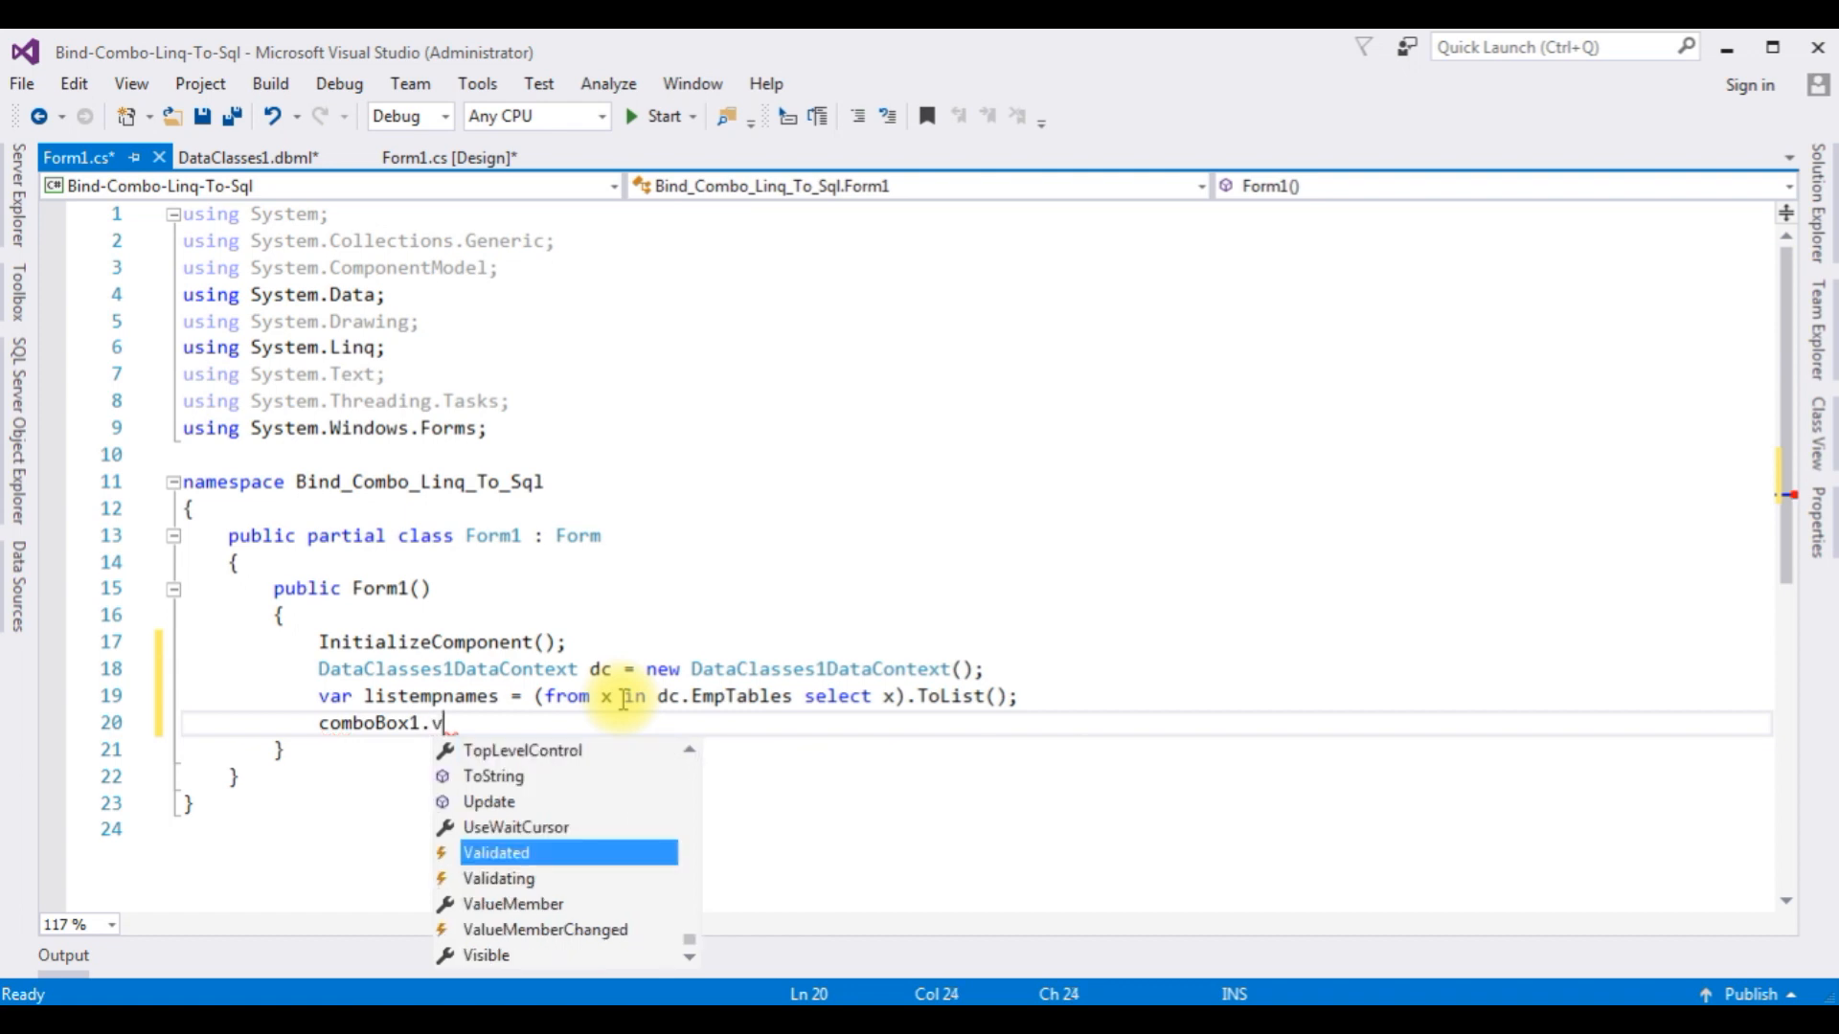
Step: Set comboBox1.ValueMember = "EmpName", checking the column name in the DBML designer
key(Down)
key(Down)
key(Tab)
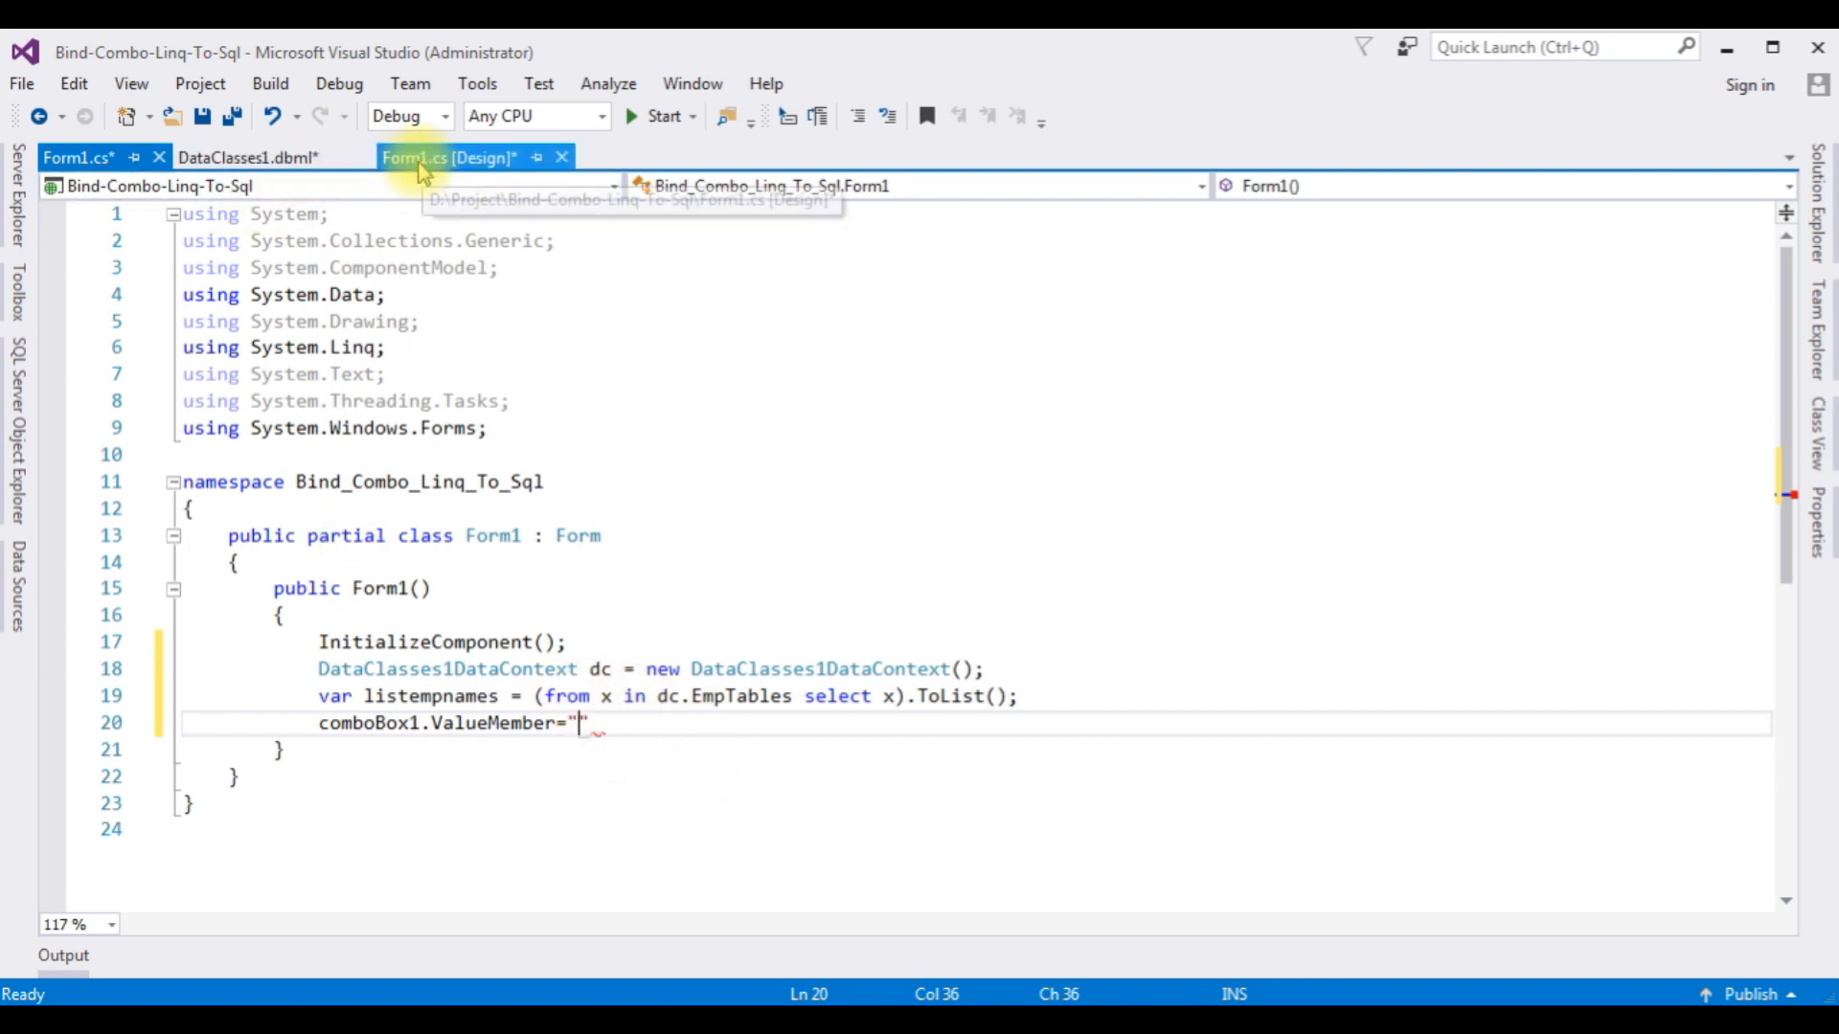
click(294, 157)
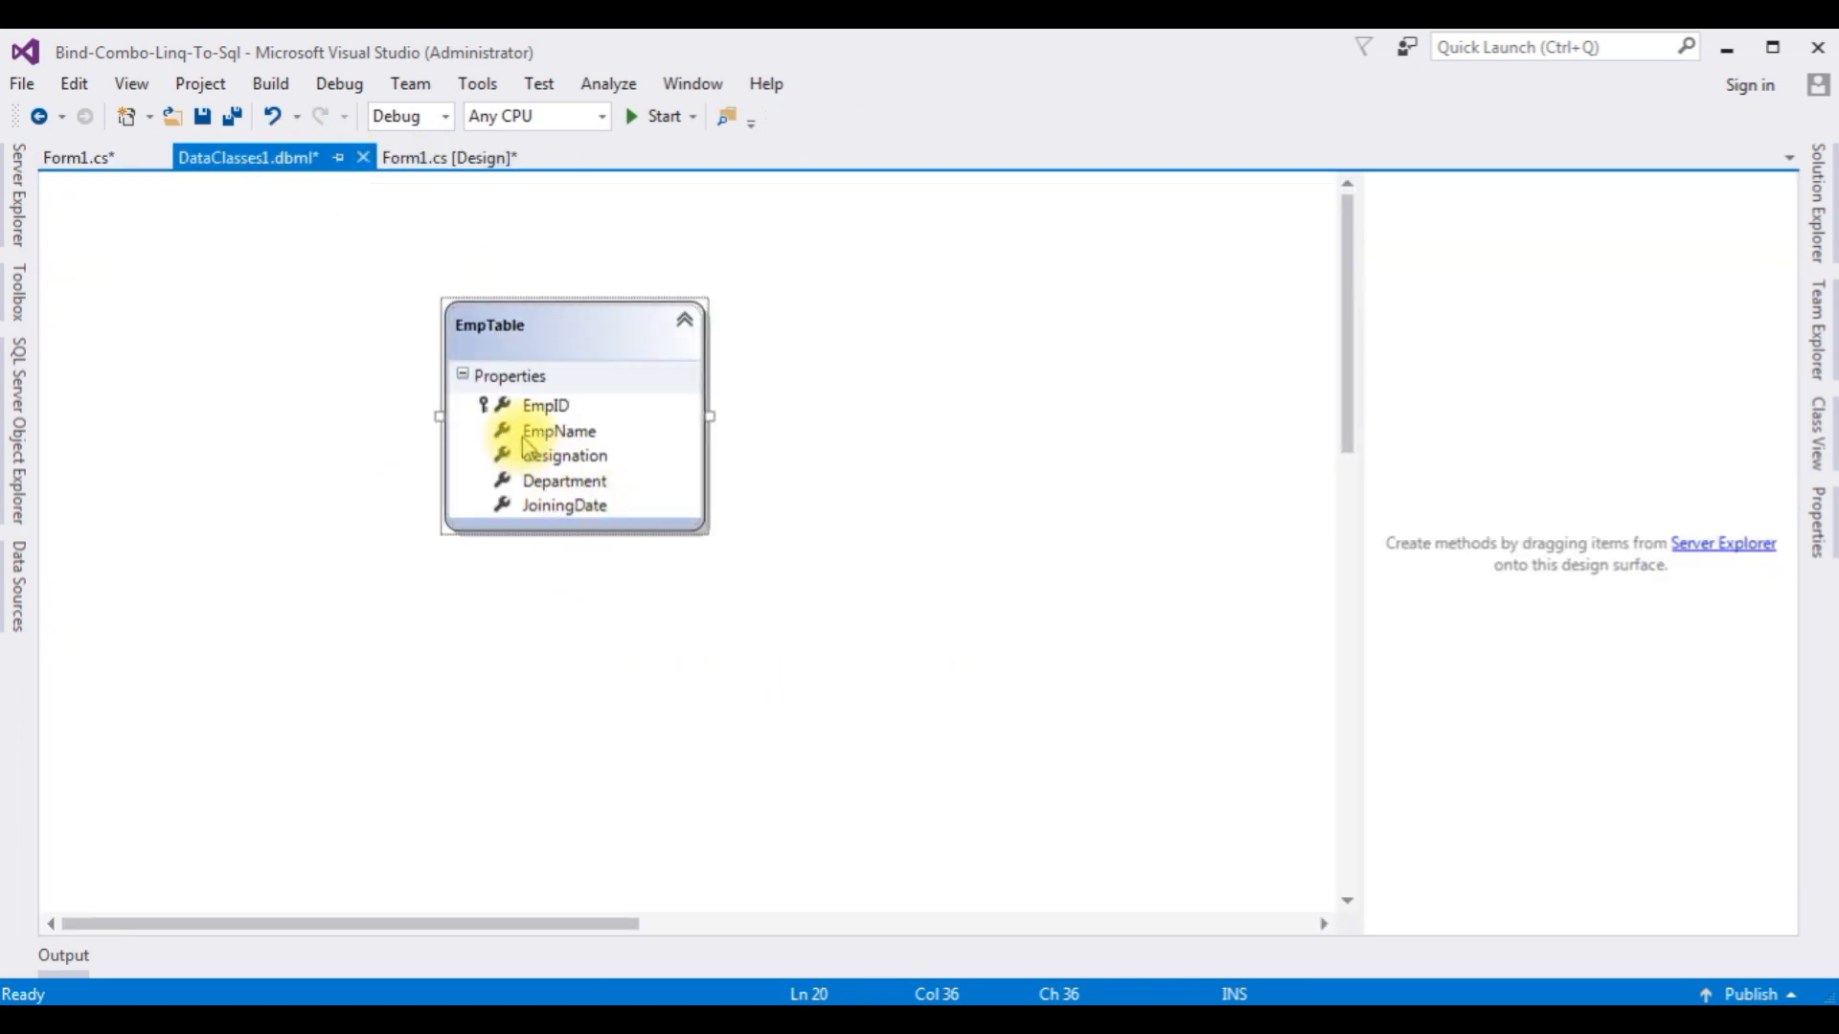
click(80, 158)
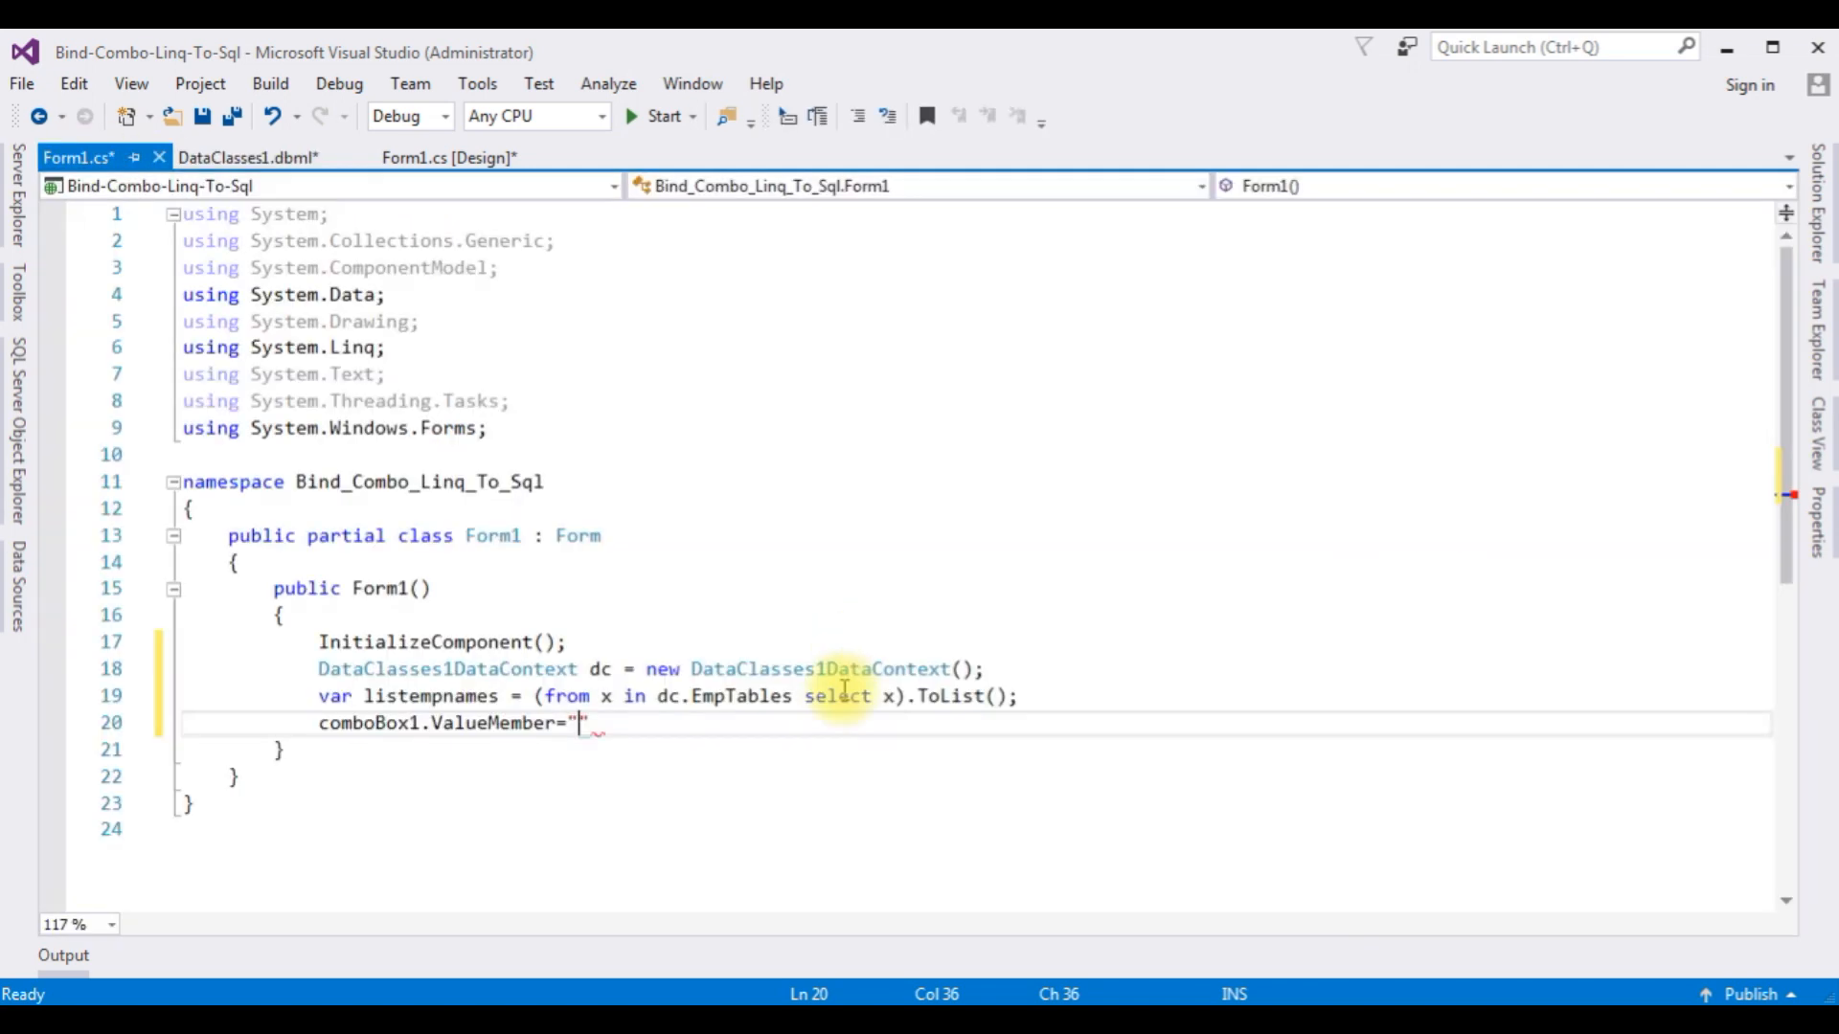
text(Emp)
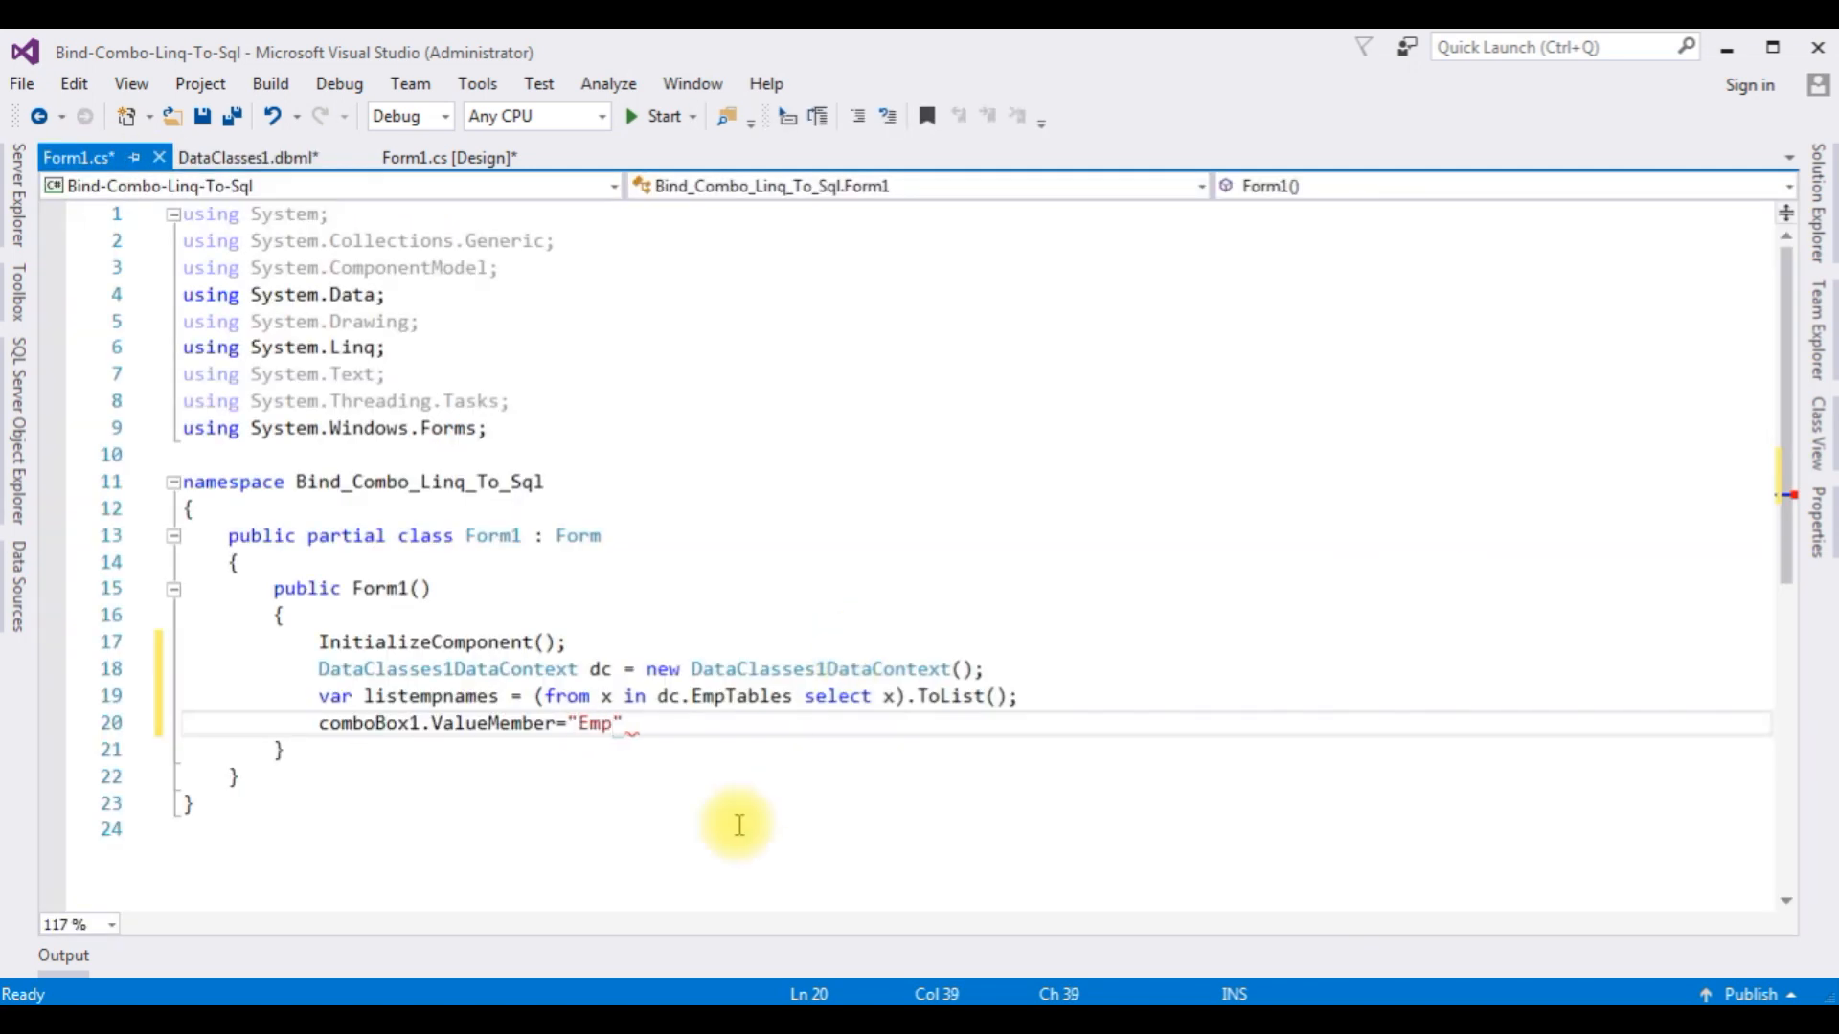
text(Name)
key(Right)
text(;)
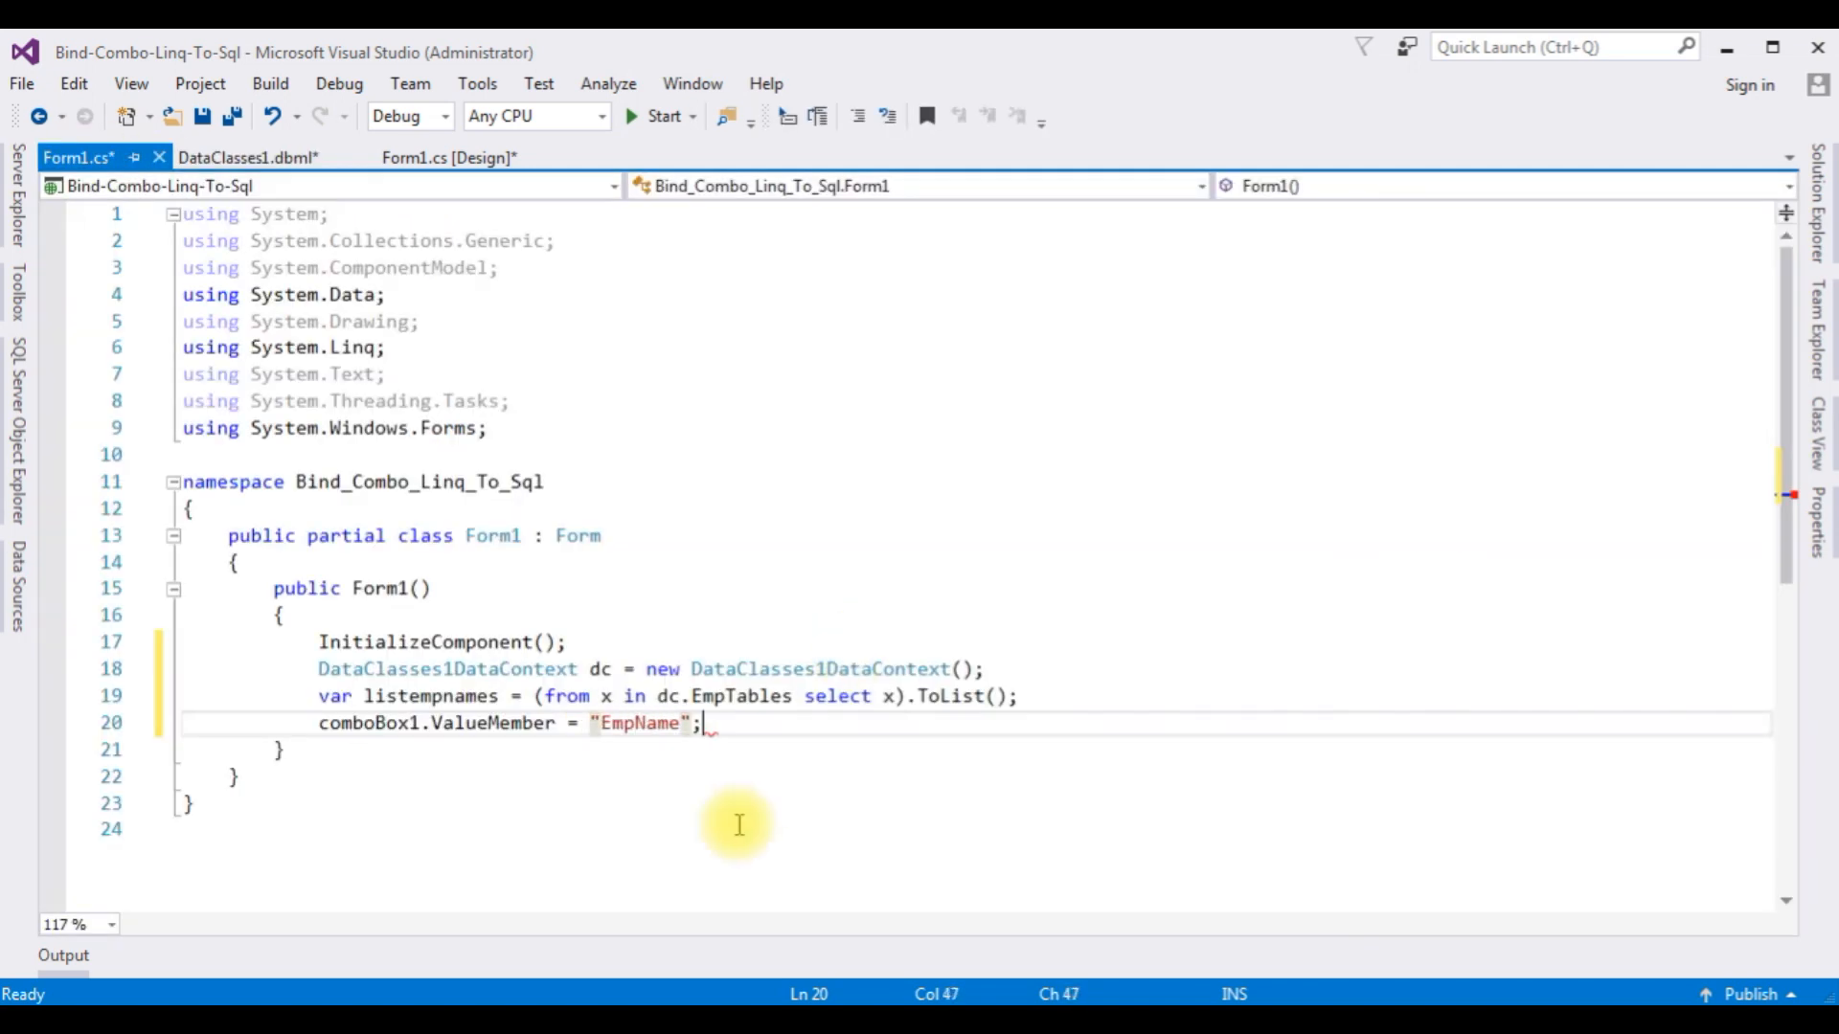
Step: Set comboBox1.DataSource = listempnames, pasting the copied variable name
key(Return)
text(com)
key(Tab)
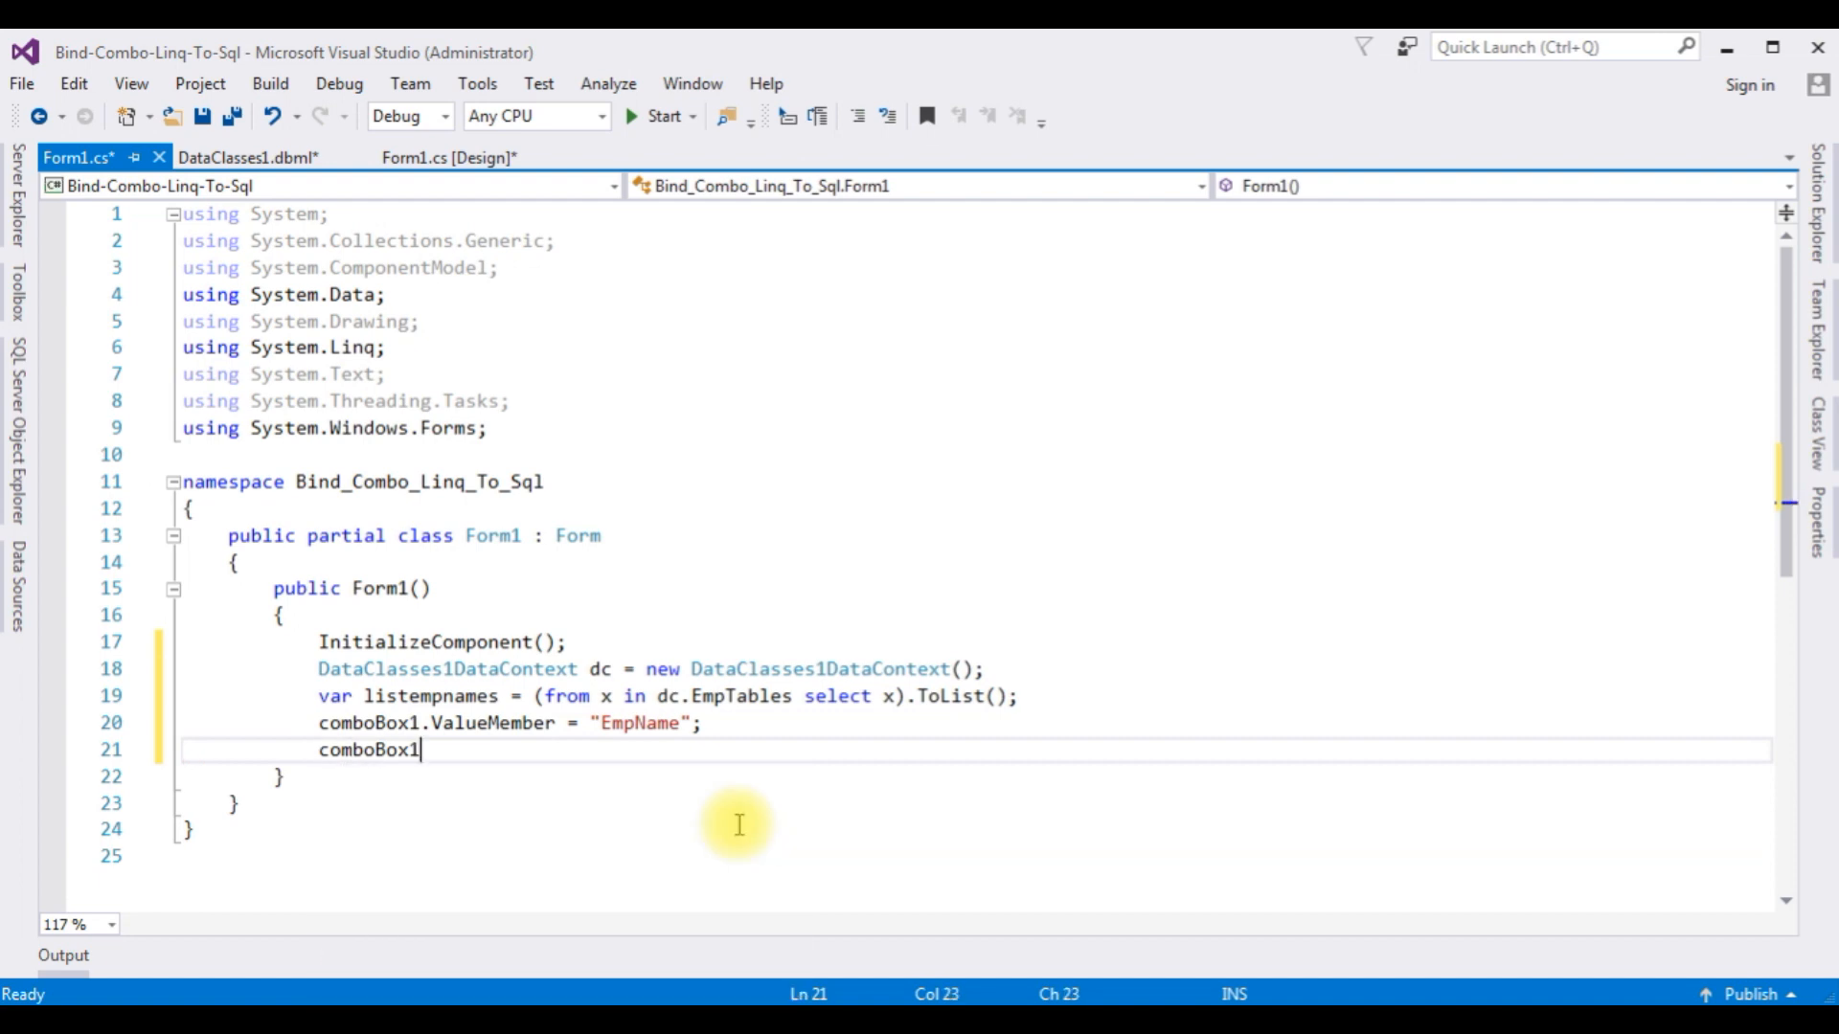
text(.da)
key(Down)
key(Tab)
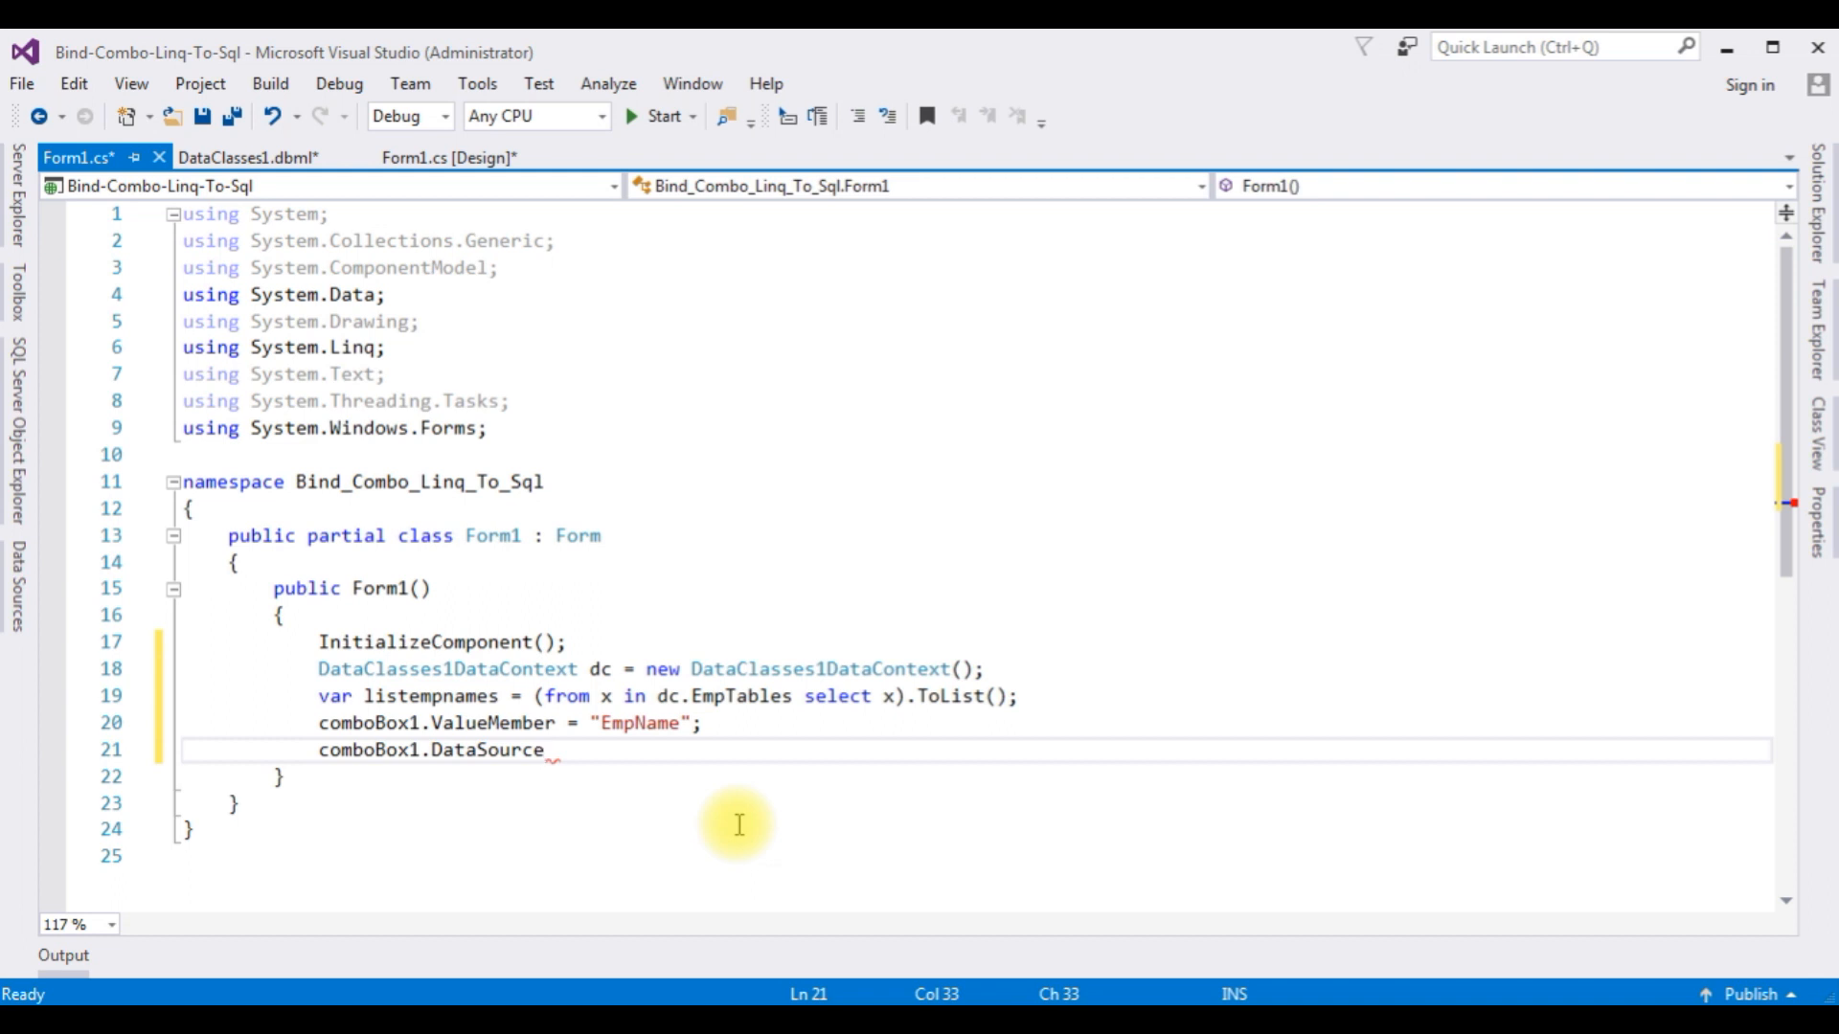
double_click(429, 698)
key(ctrl+c)
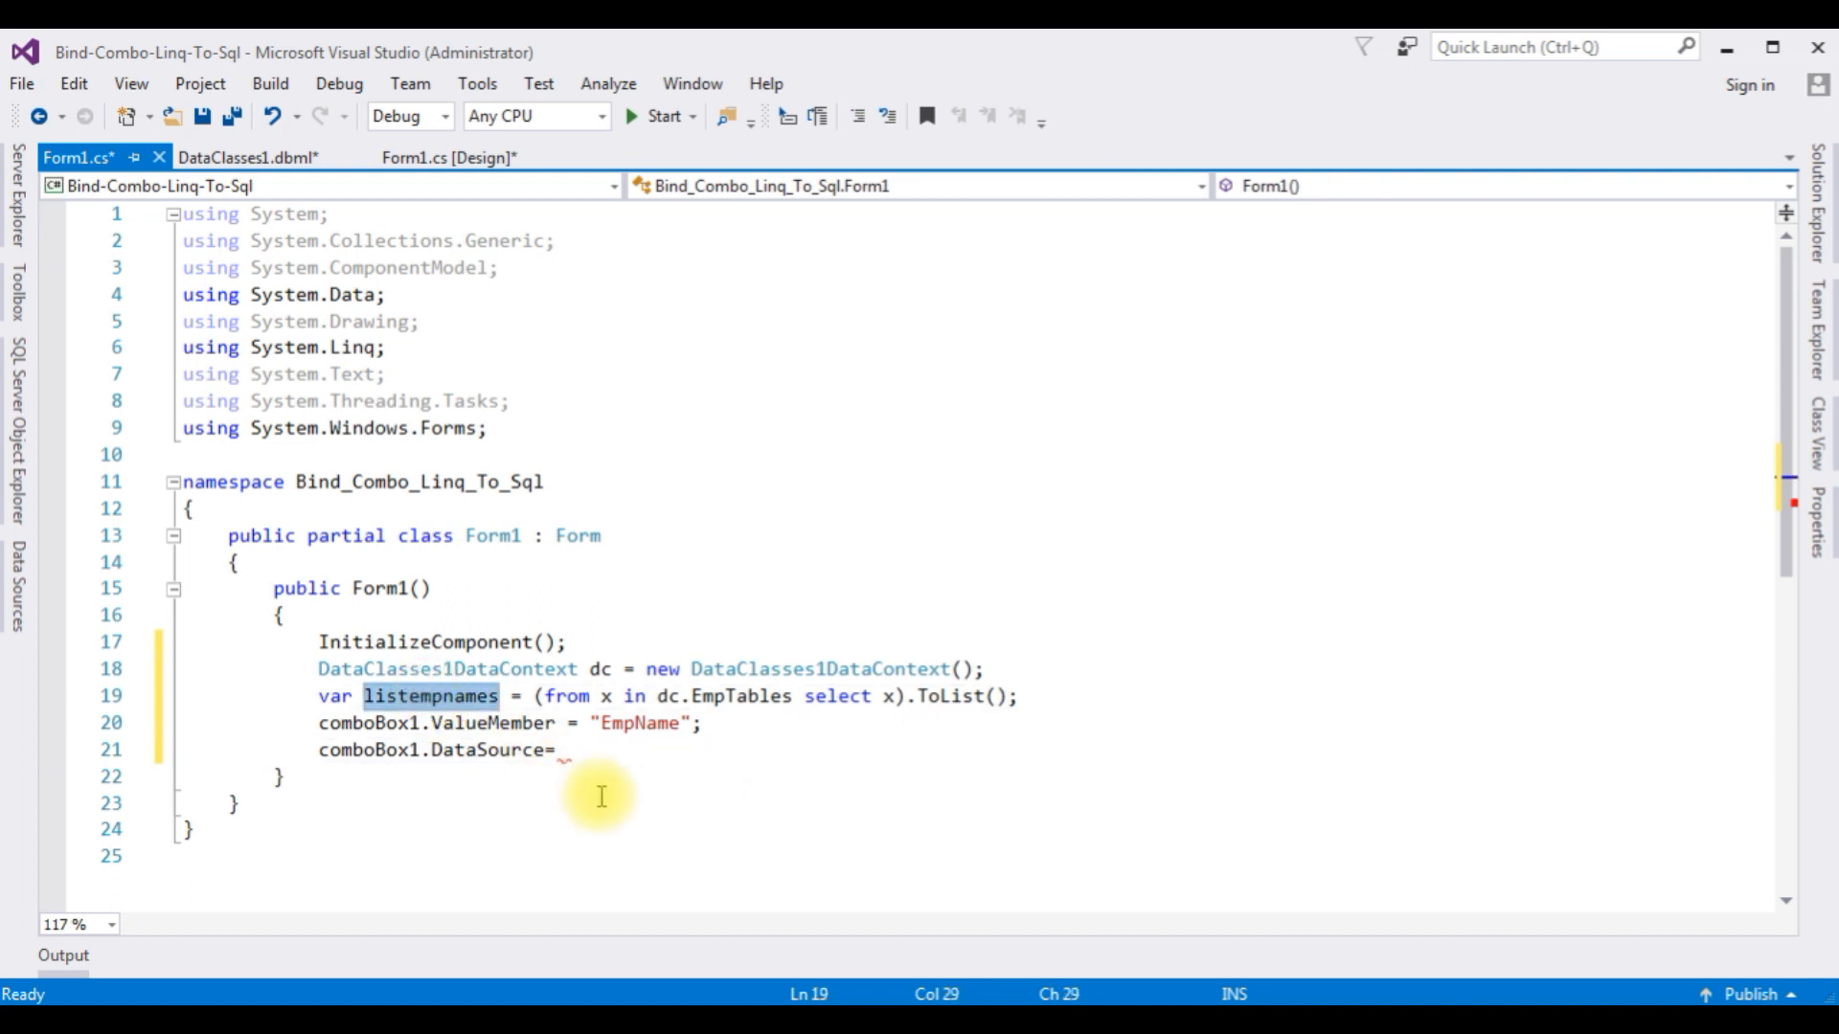
click(578, 752)
key(ctrl+v)
text(;)
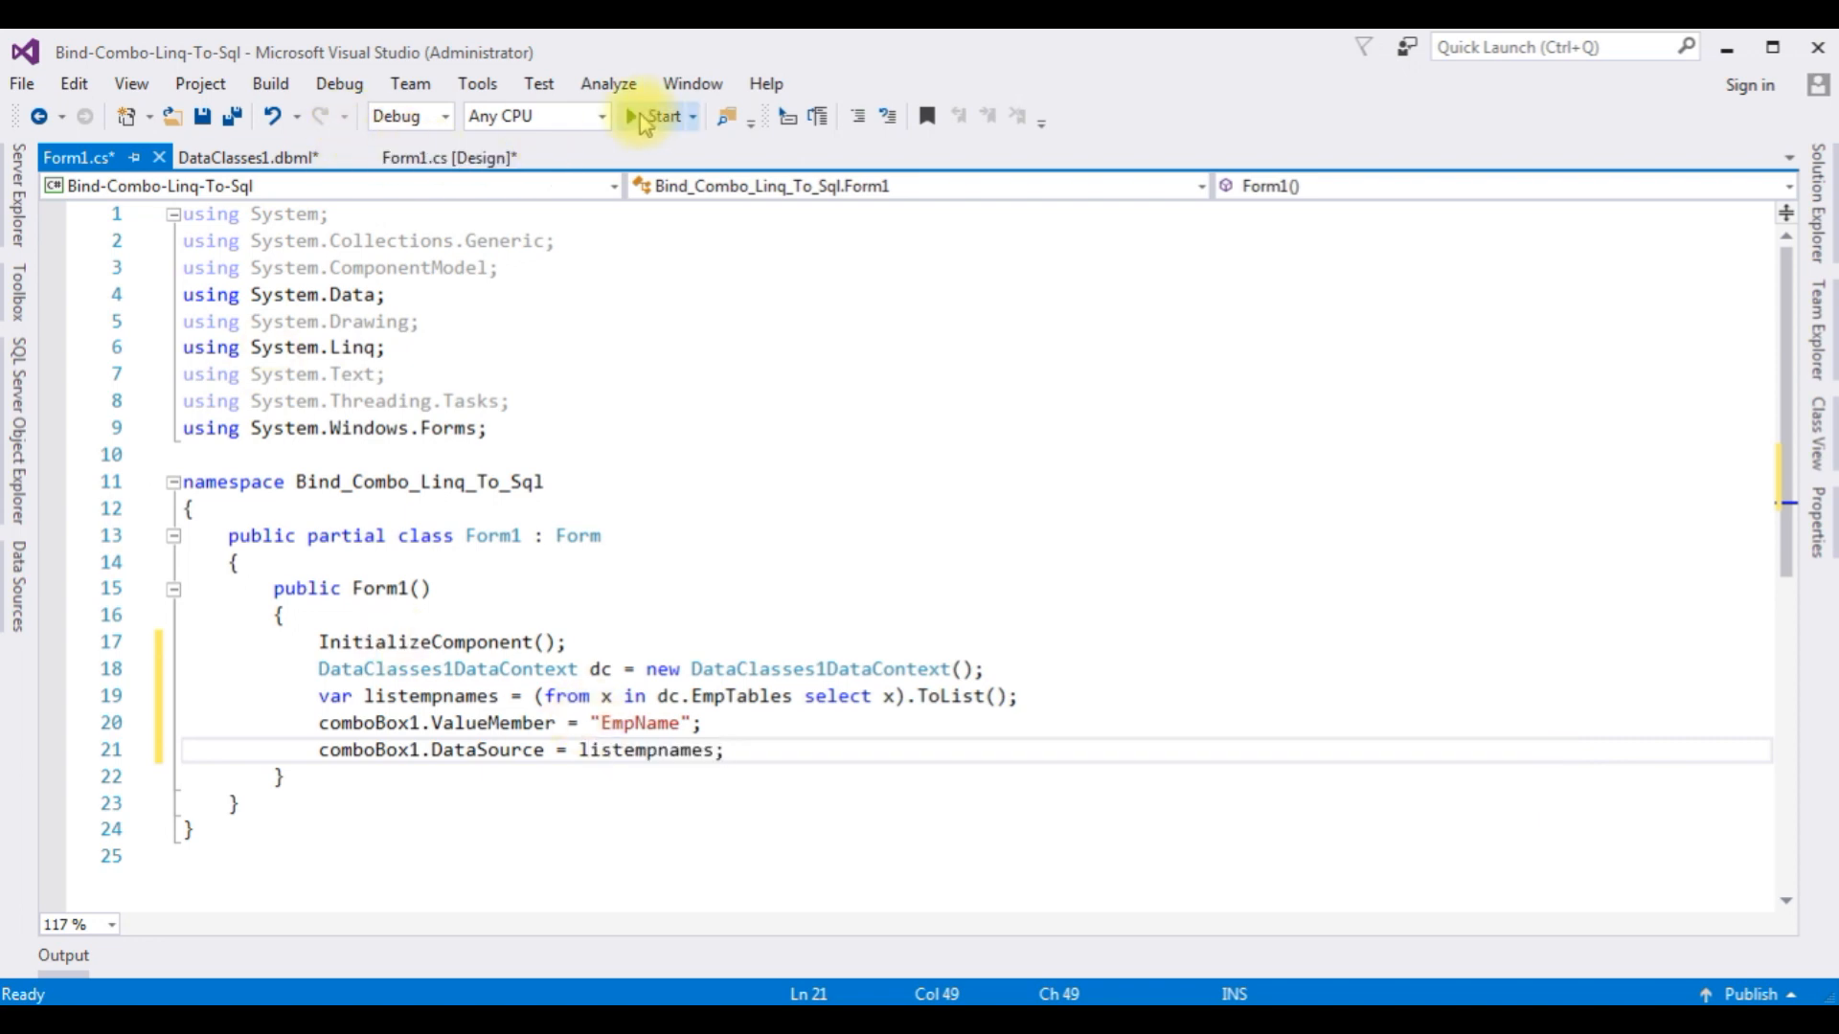
click(654, 116)
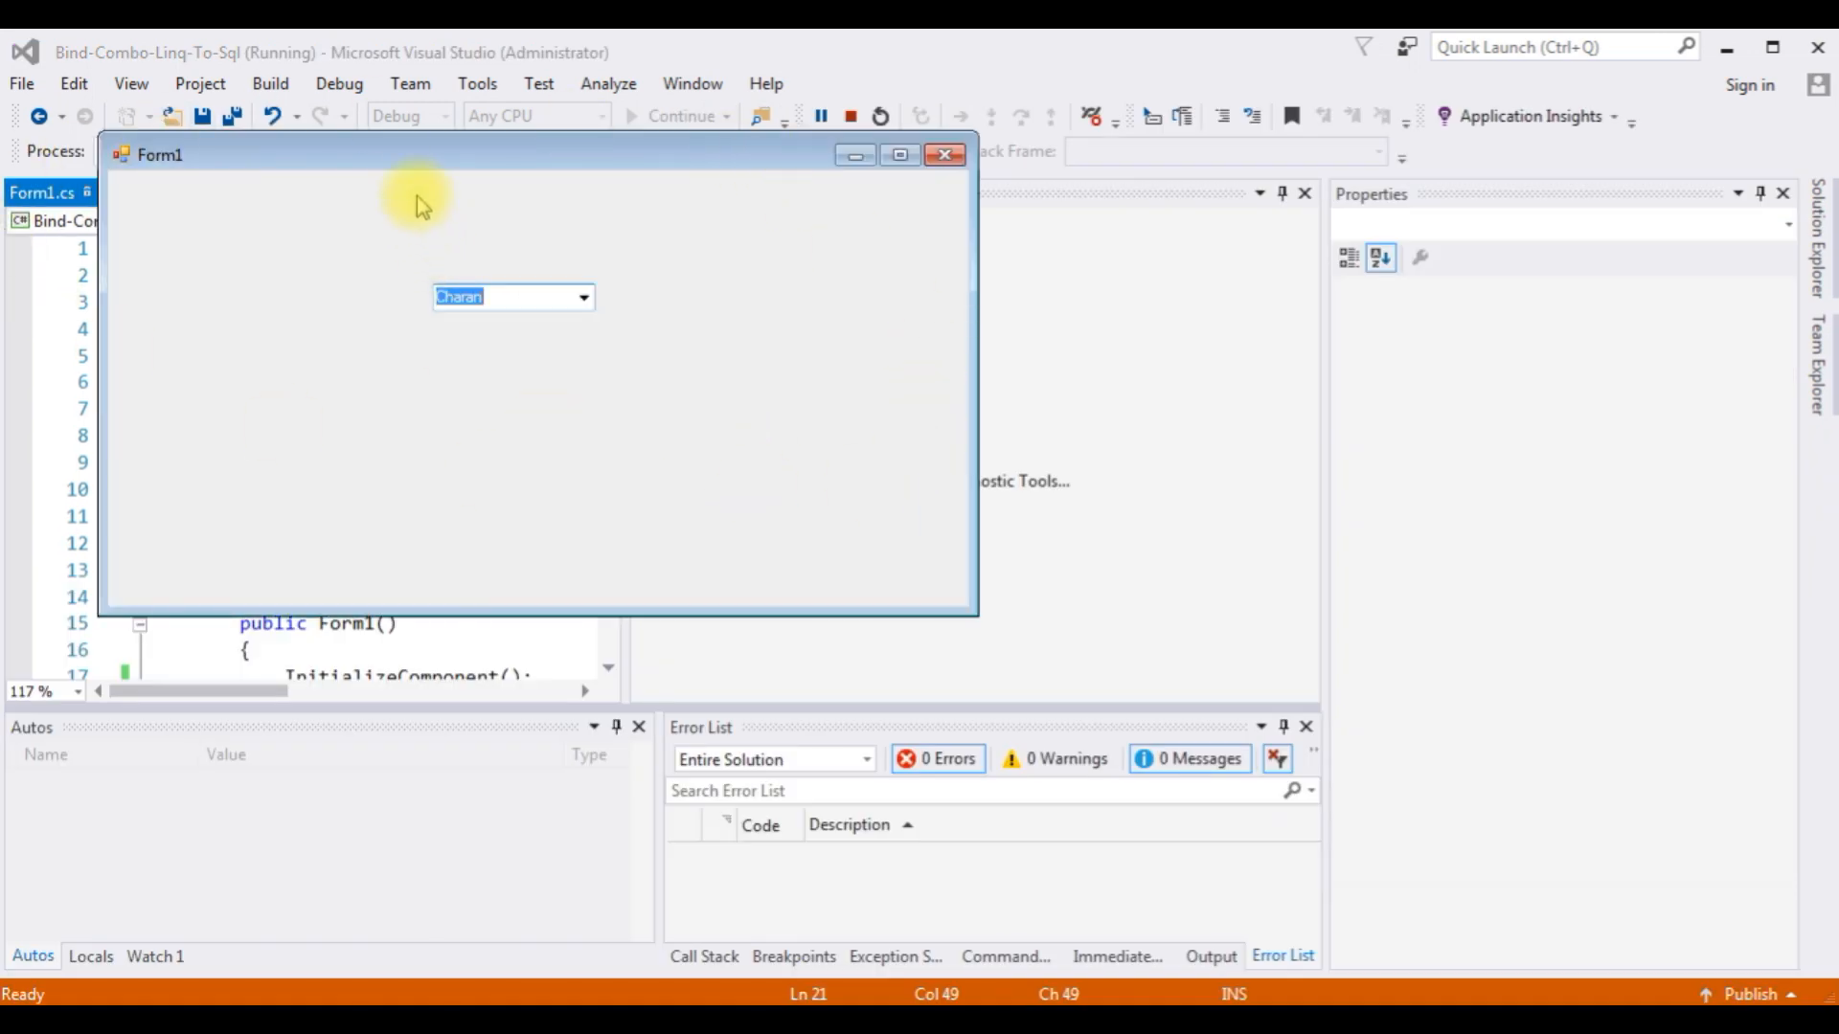
Step: Drop down the running Form1's combo box to show employee names Charan, Jack and Peter
drag(397, 153, 606, 242)
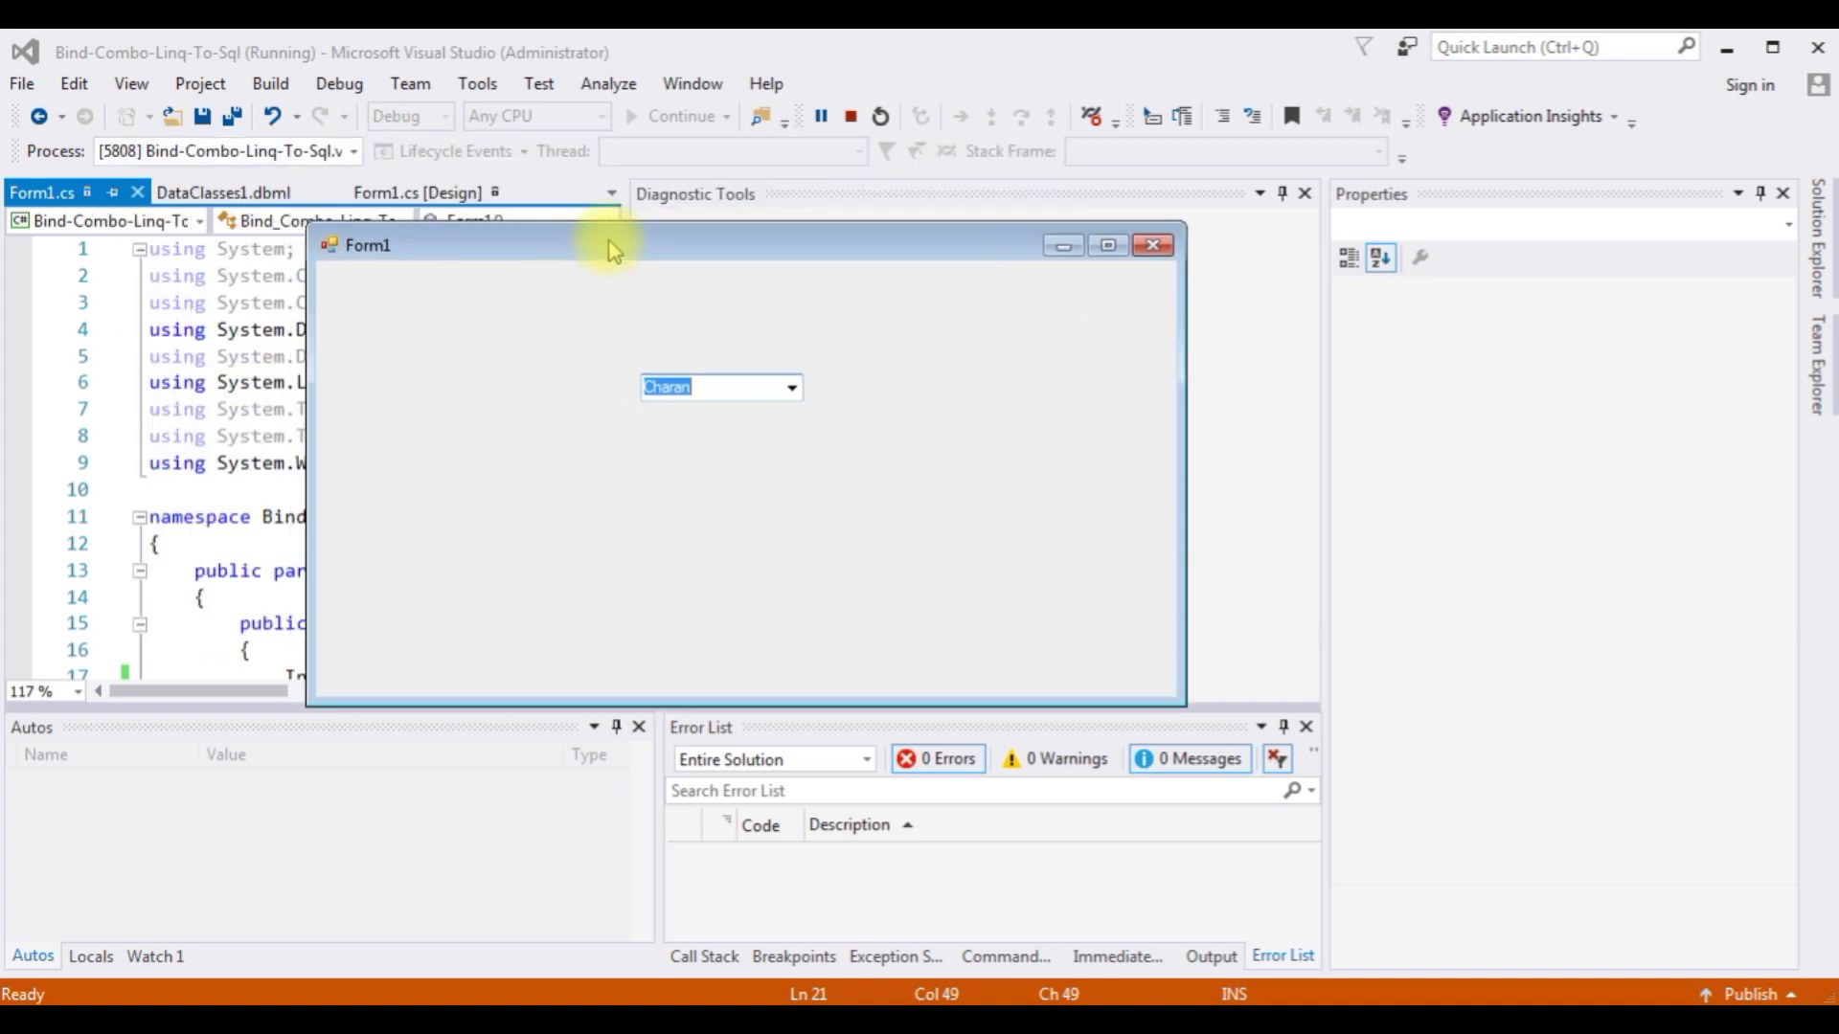
click(792, 384)
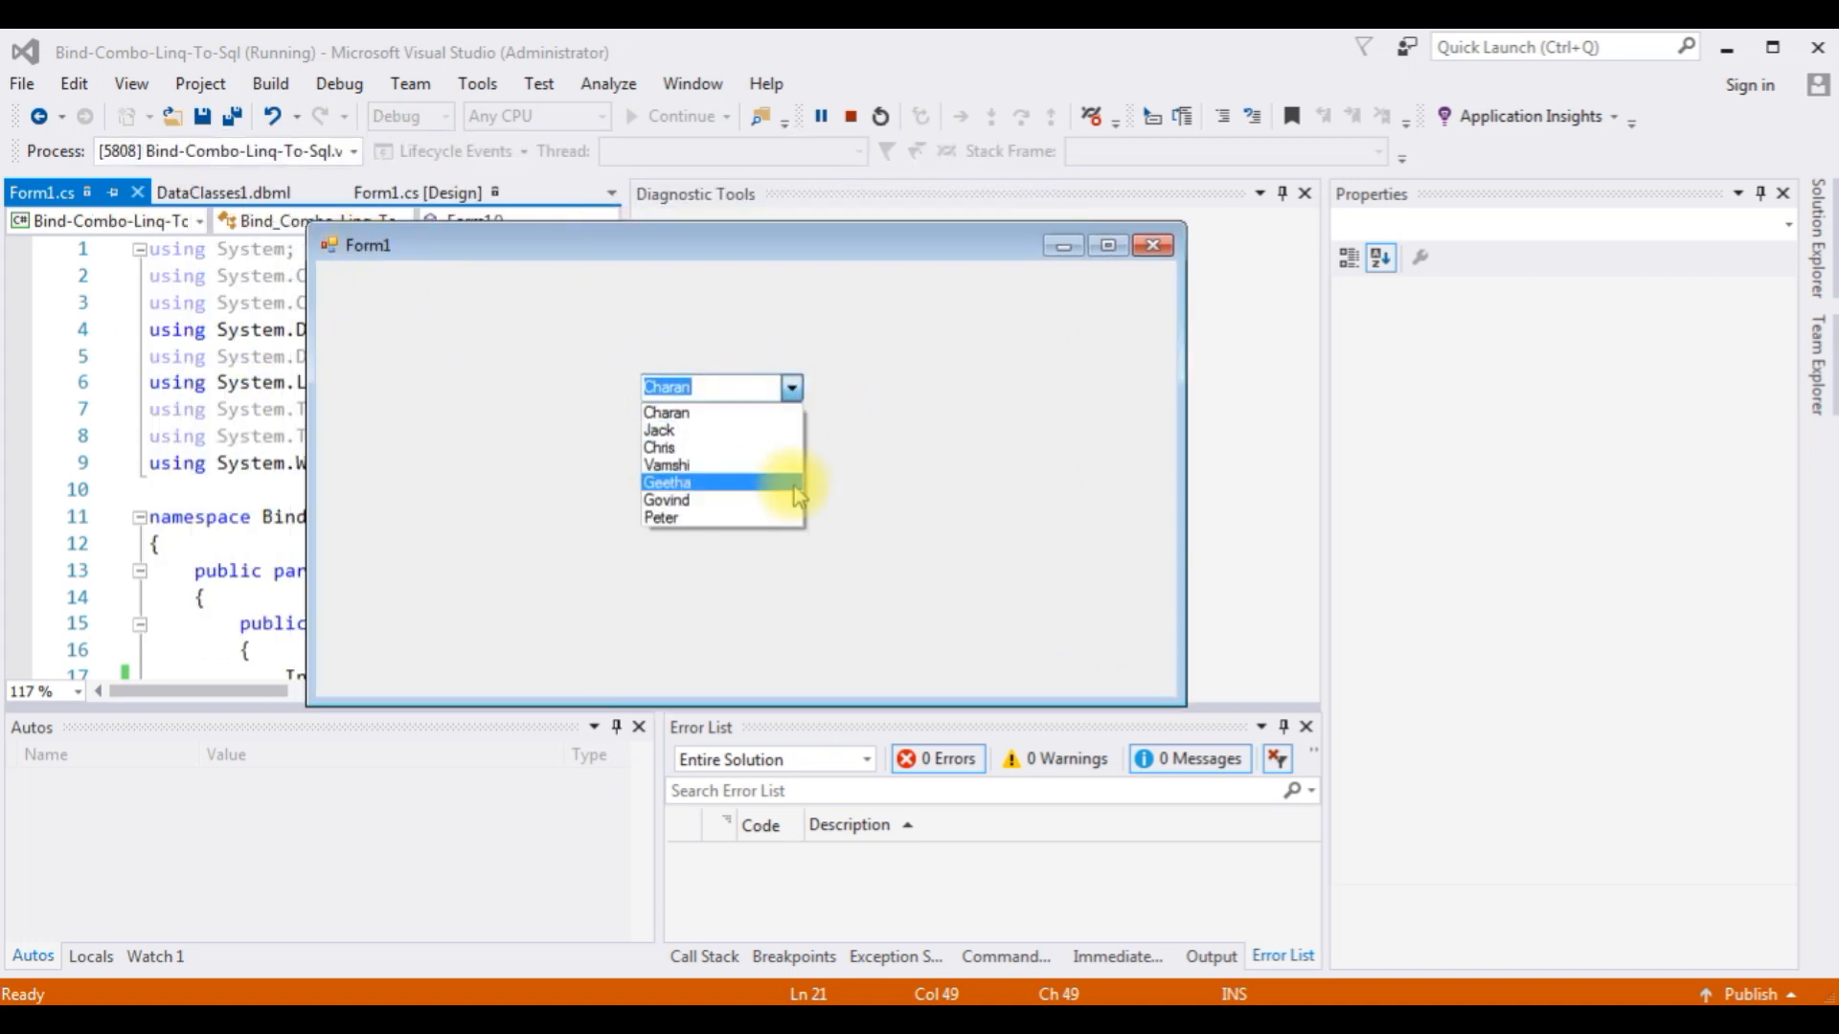